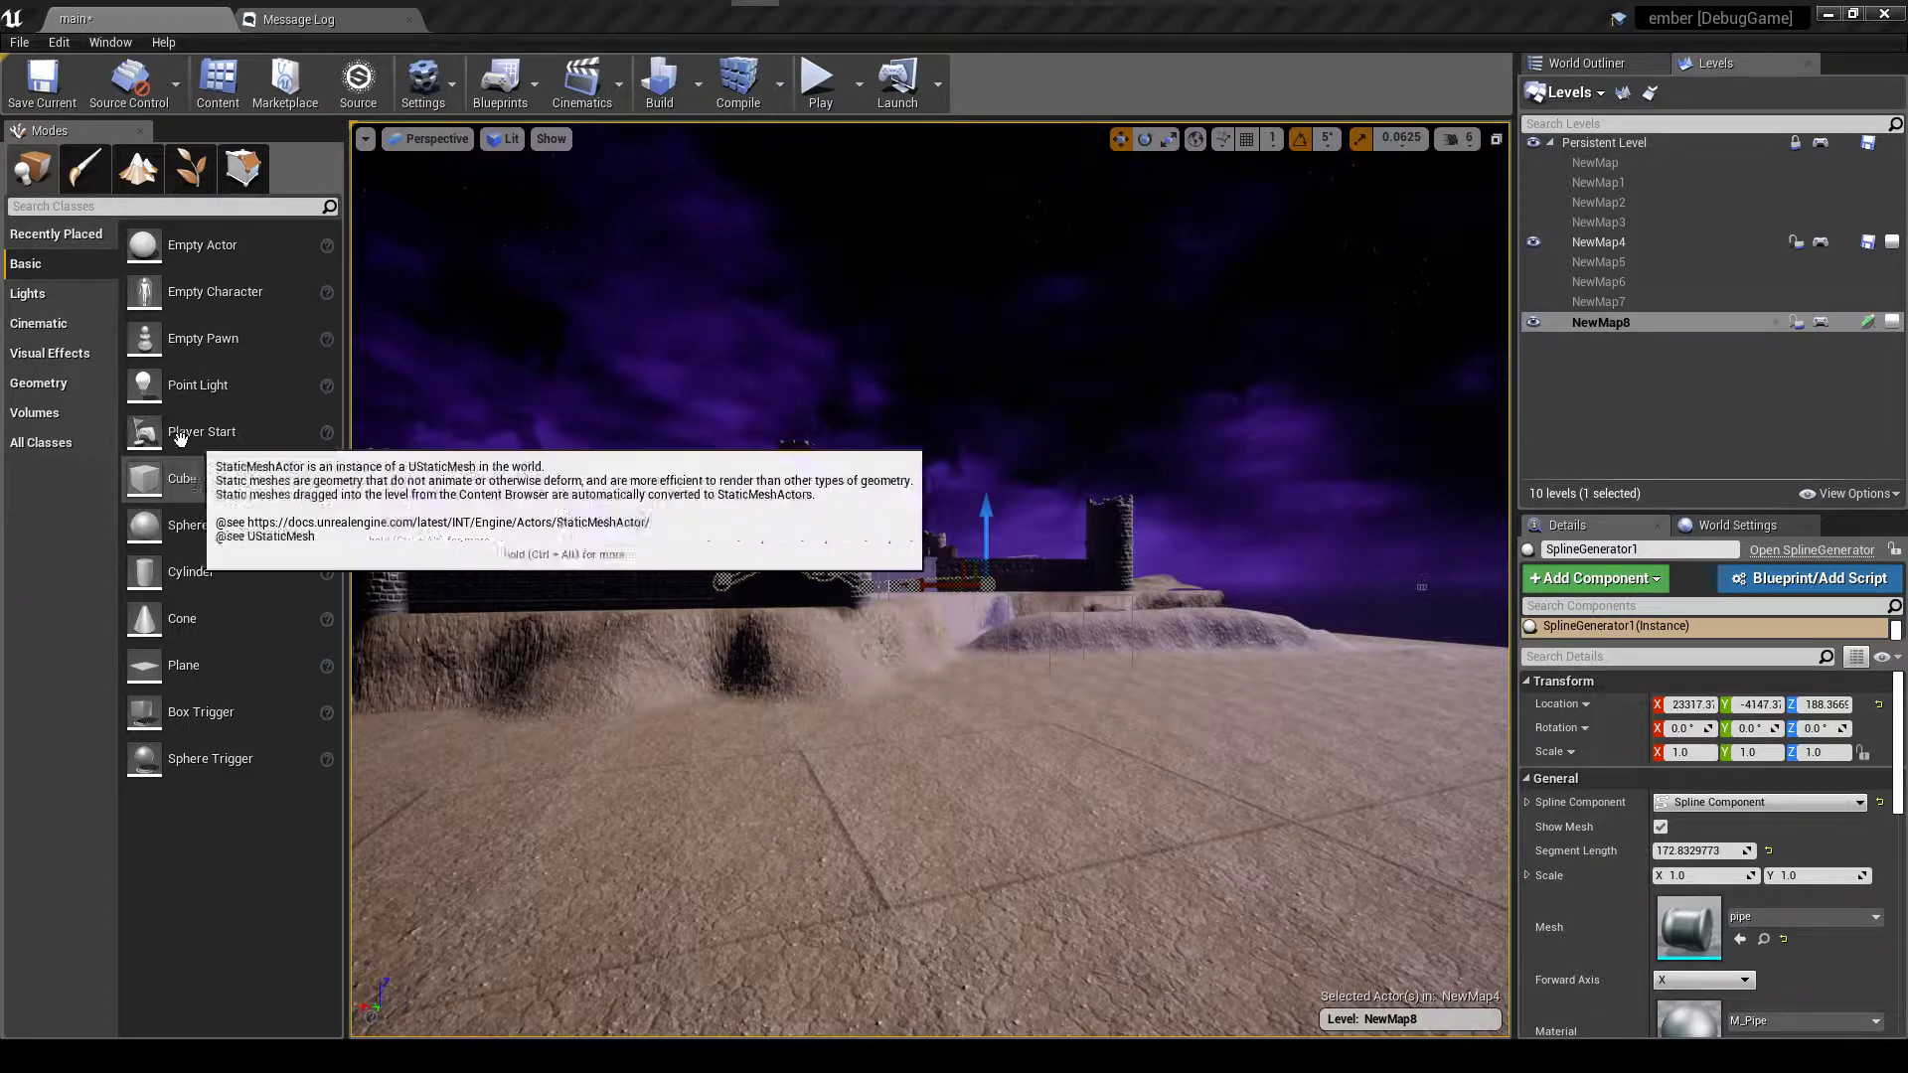
- Place a Spline Generator actor on the open ground in front of the castle
left_click(80, 443)
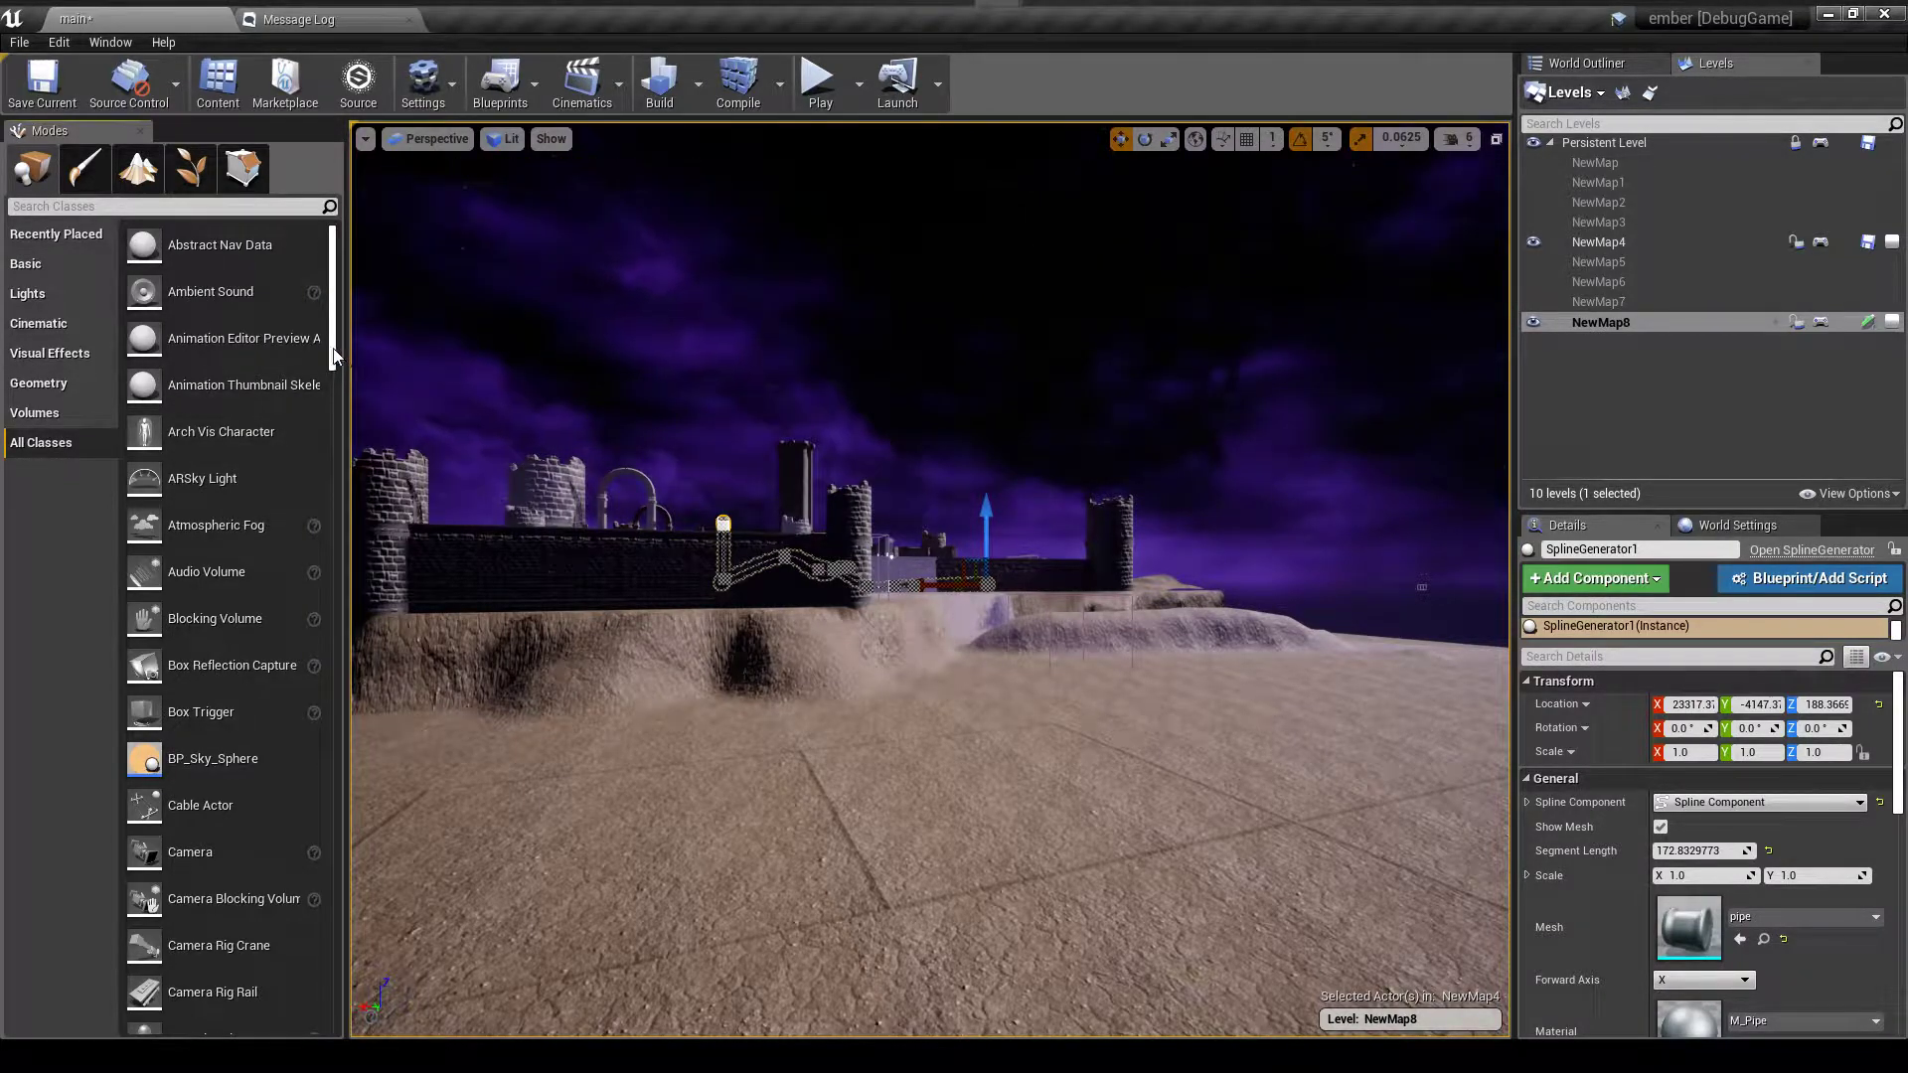
left_click_drag(339, 356, 307, 813)
scroll(308, 829, "down", 10)
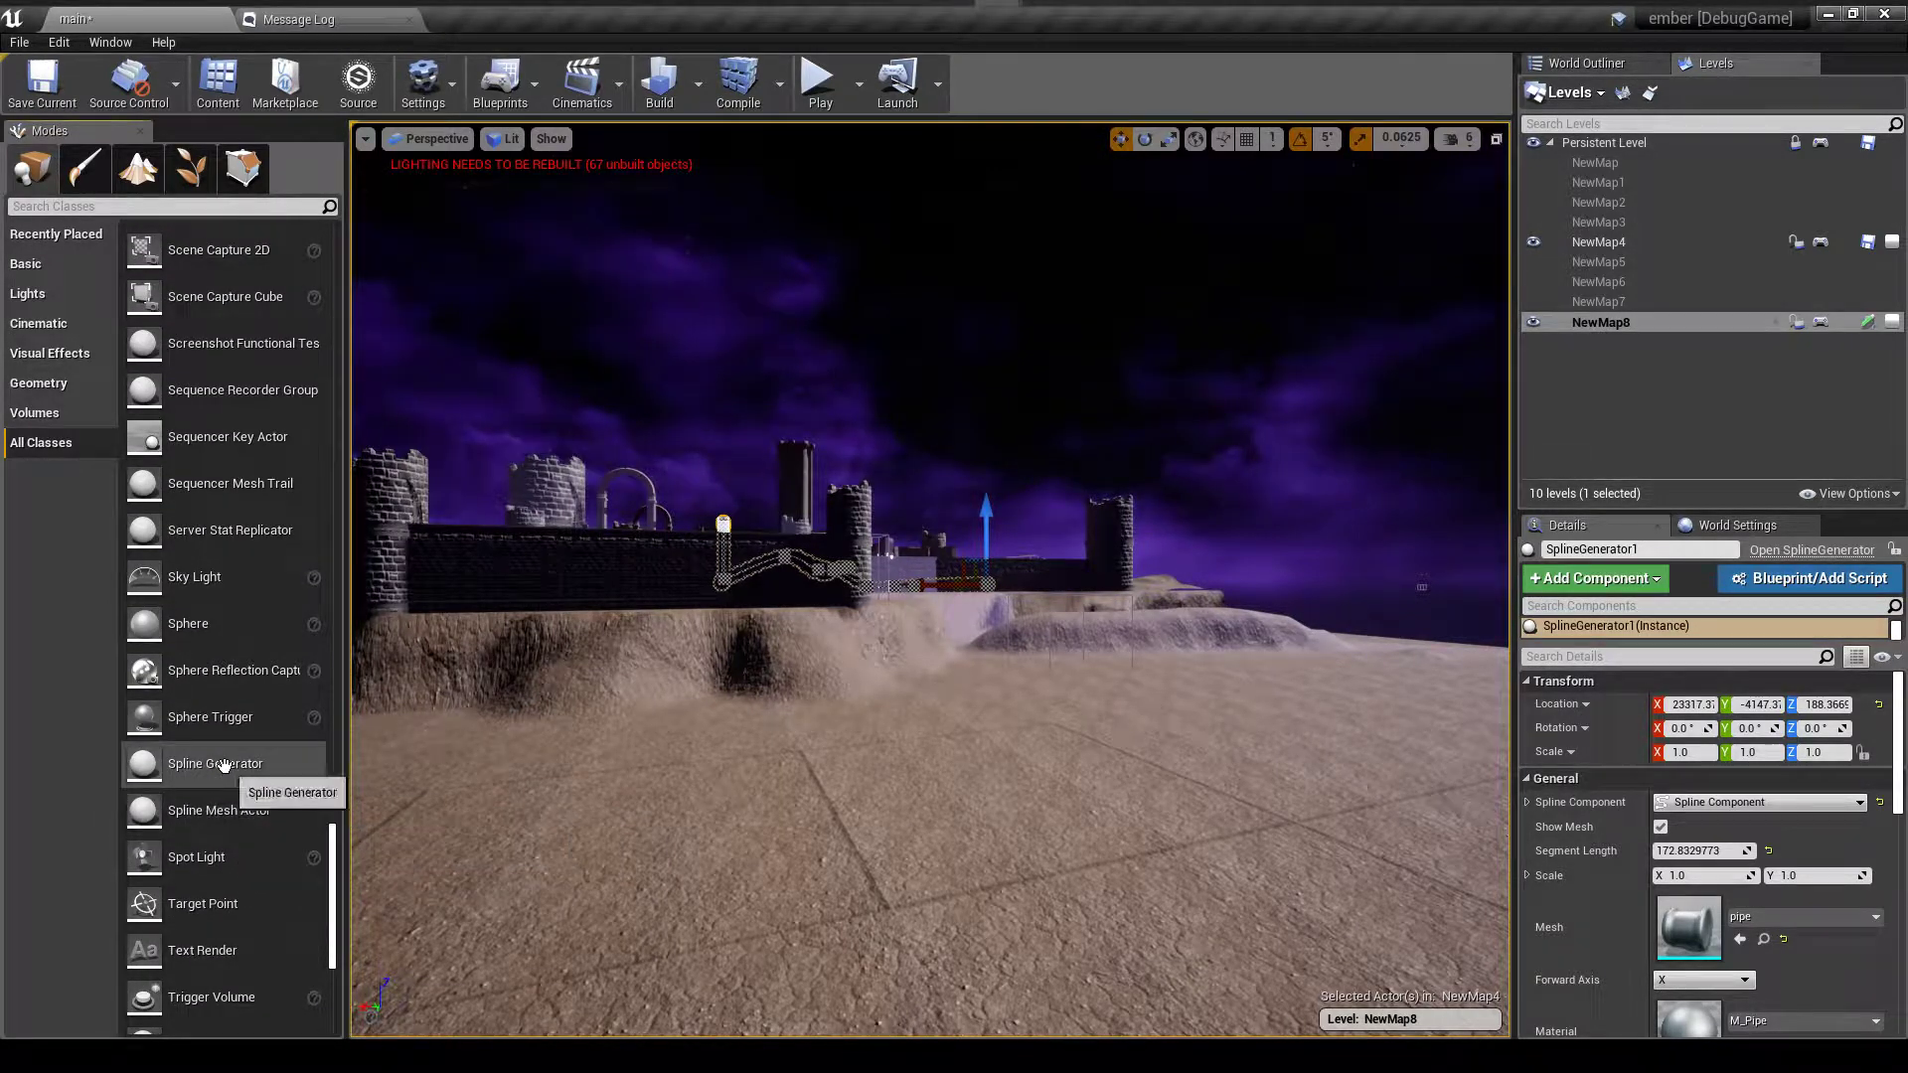
left_click_drag(224, 765, 680, 768)
key("w")
mouse_move(636, 904)
right_mouse_down()
mouse_move(661, 904)
mouse_move(626, 897)
right_mouse_up()
key("s")
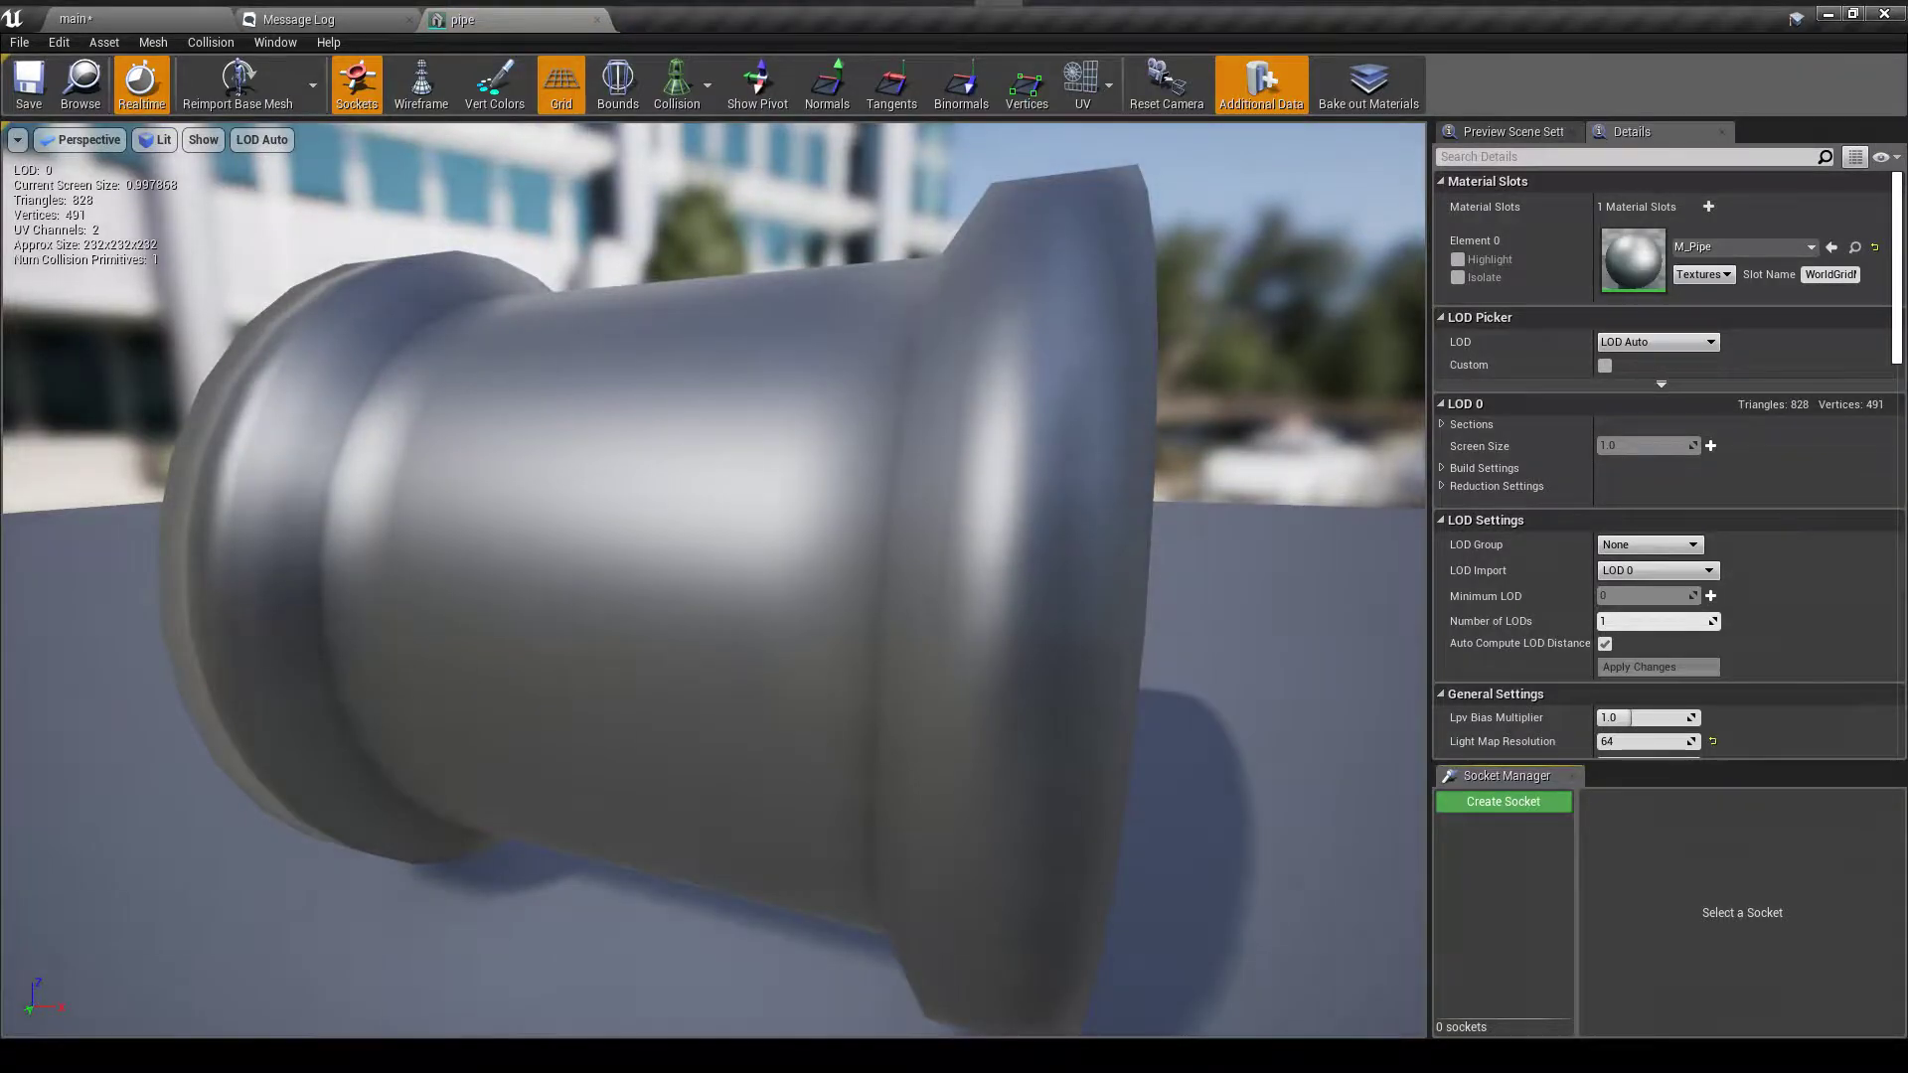
- Examine the pipe static mesh with its pivot shown, close its editor and return to the main level
scroll(1135, 648, "down", 8)
left_click_drag(1139, 652, 1143, 594)
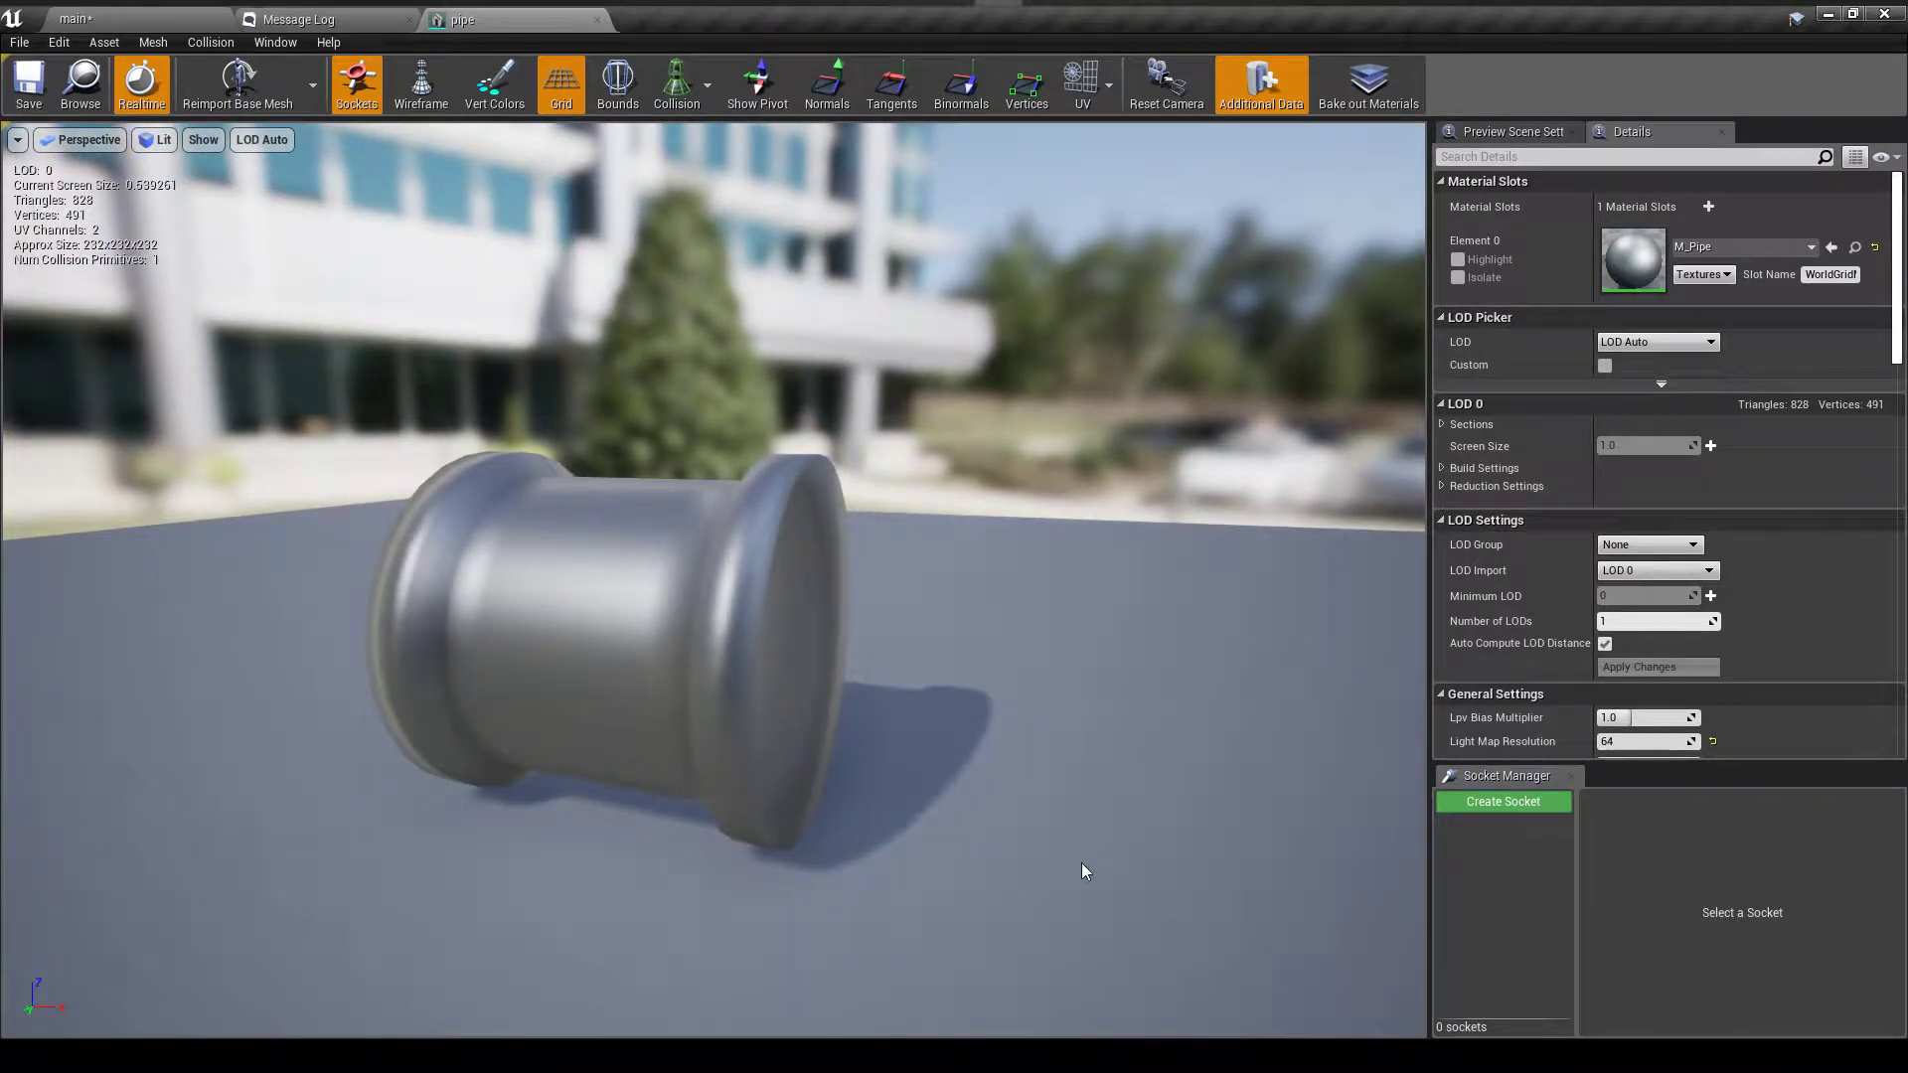
left_click(730, 92)
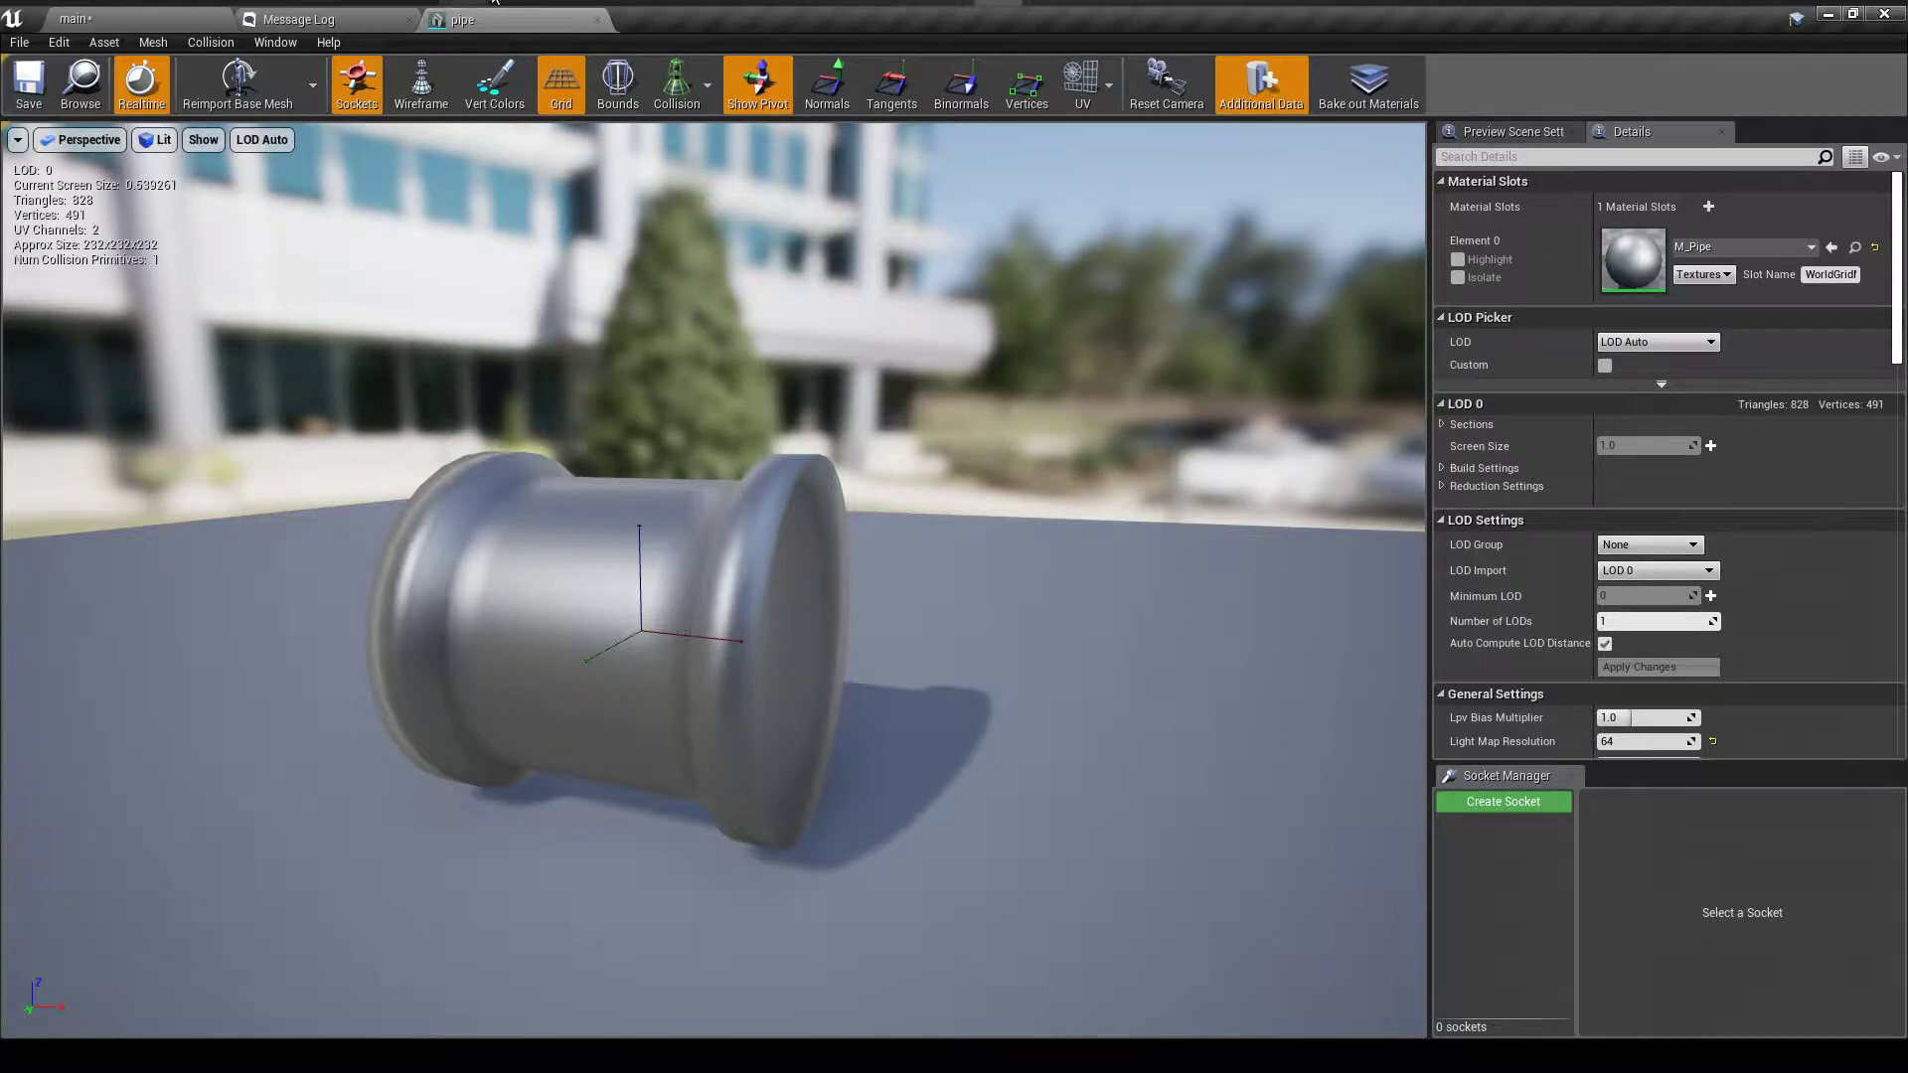
left_click(594, 19)
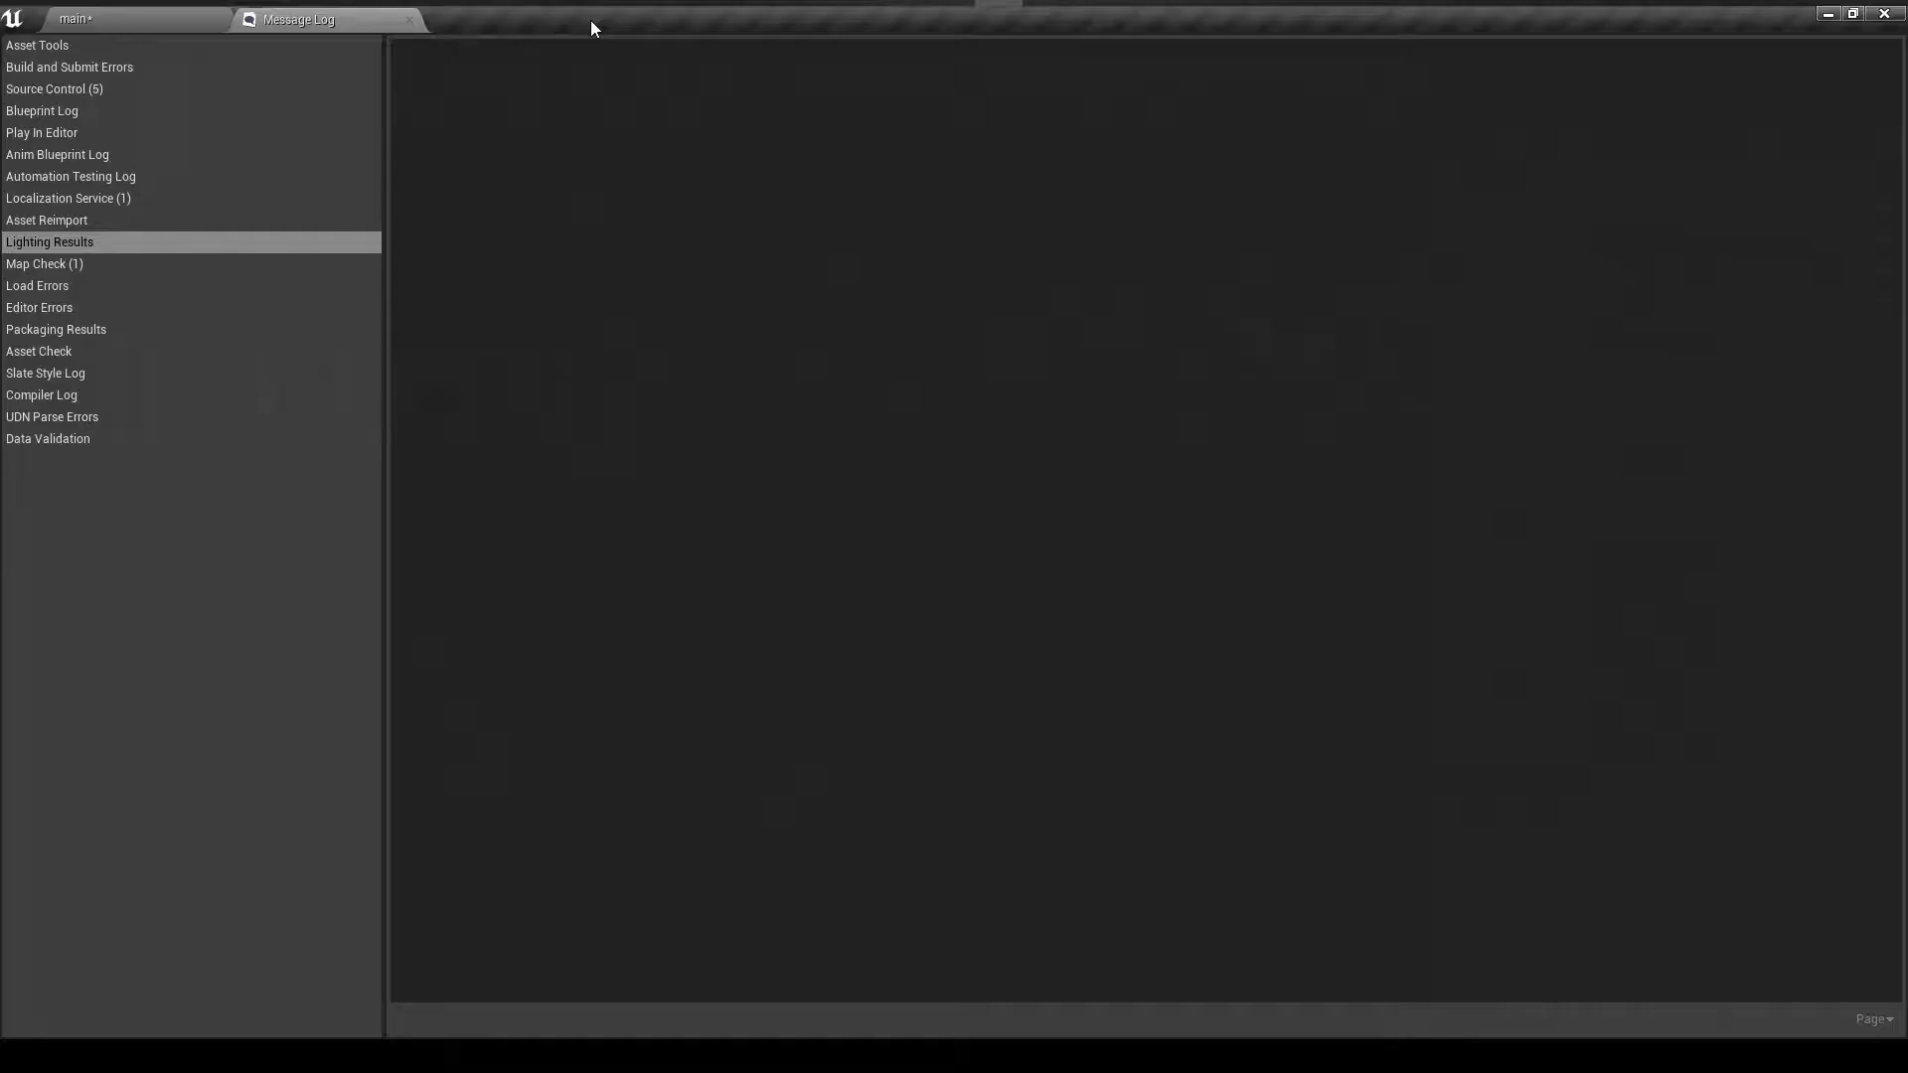
left_click(193, 24)
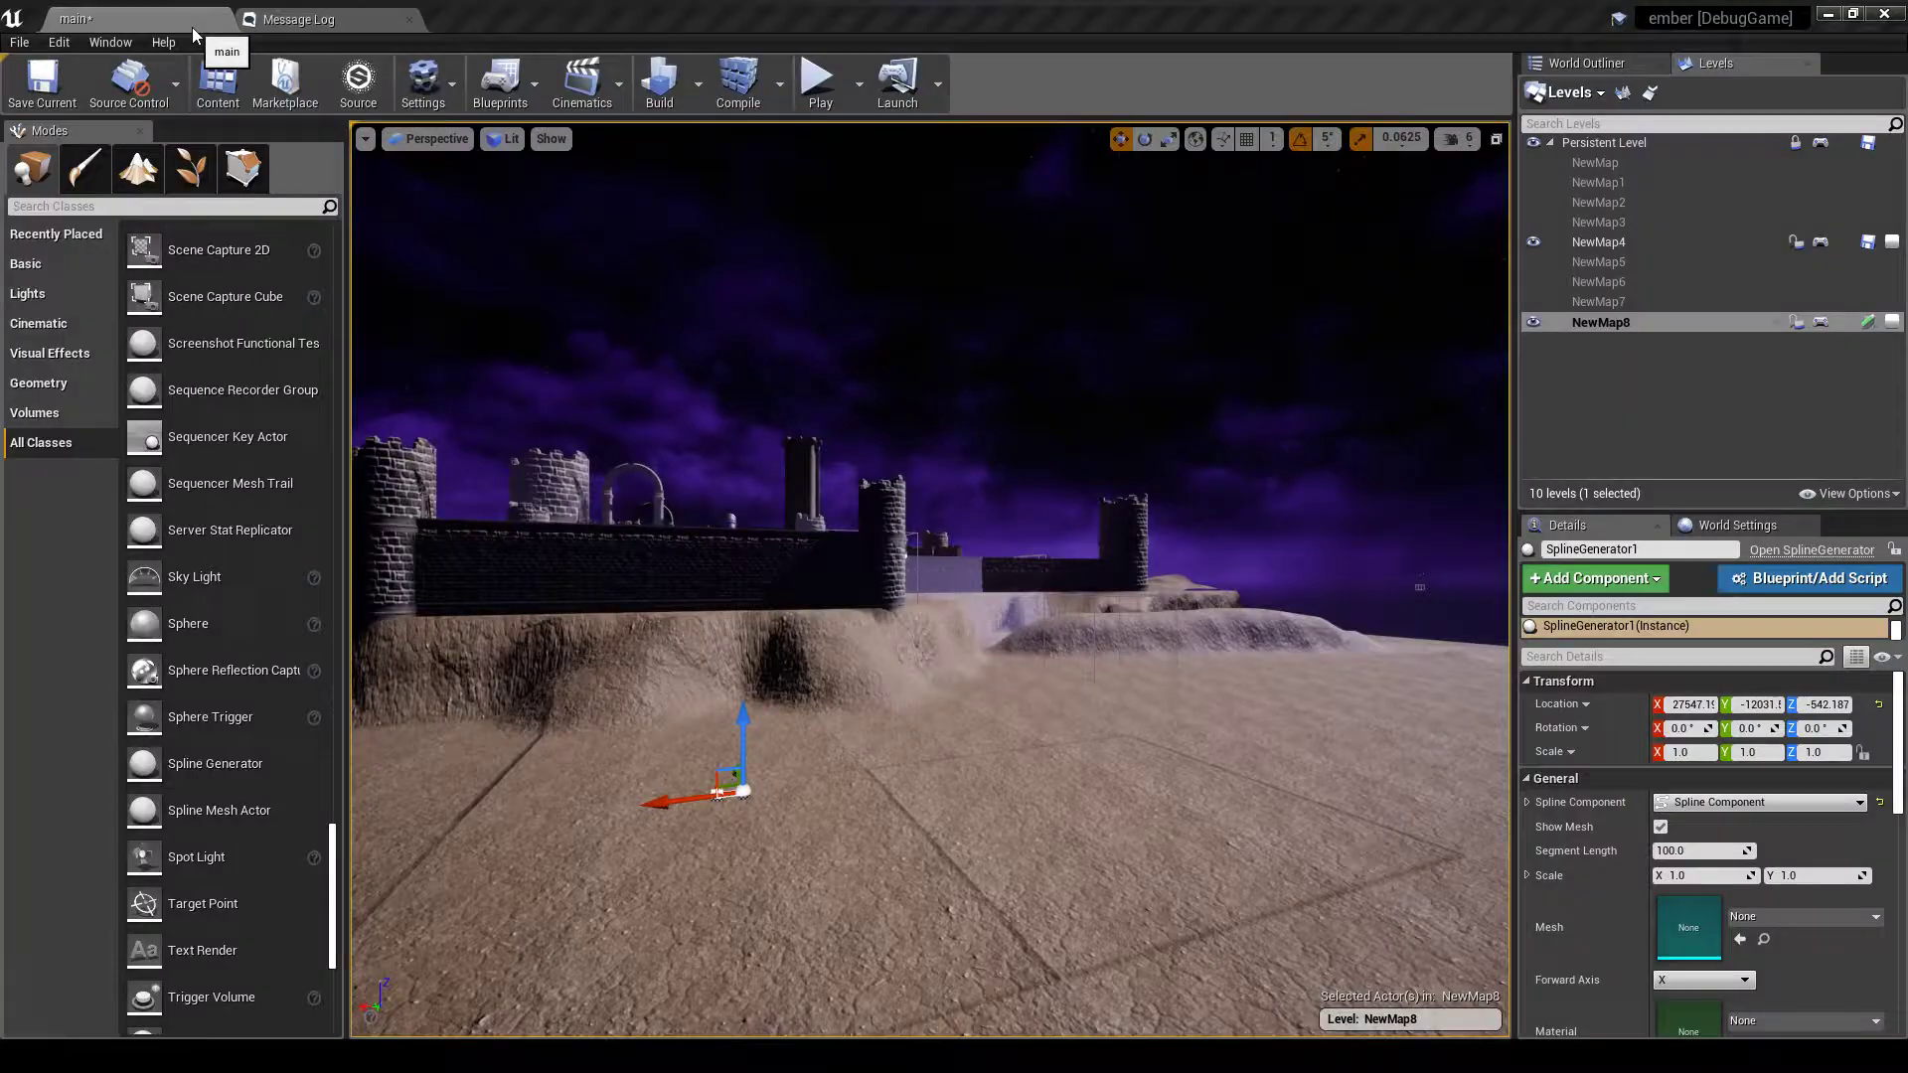
- Assign the pipe mesh and the M_Pipe material to the new spline generator
left_click(1741, 942)
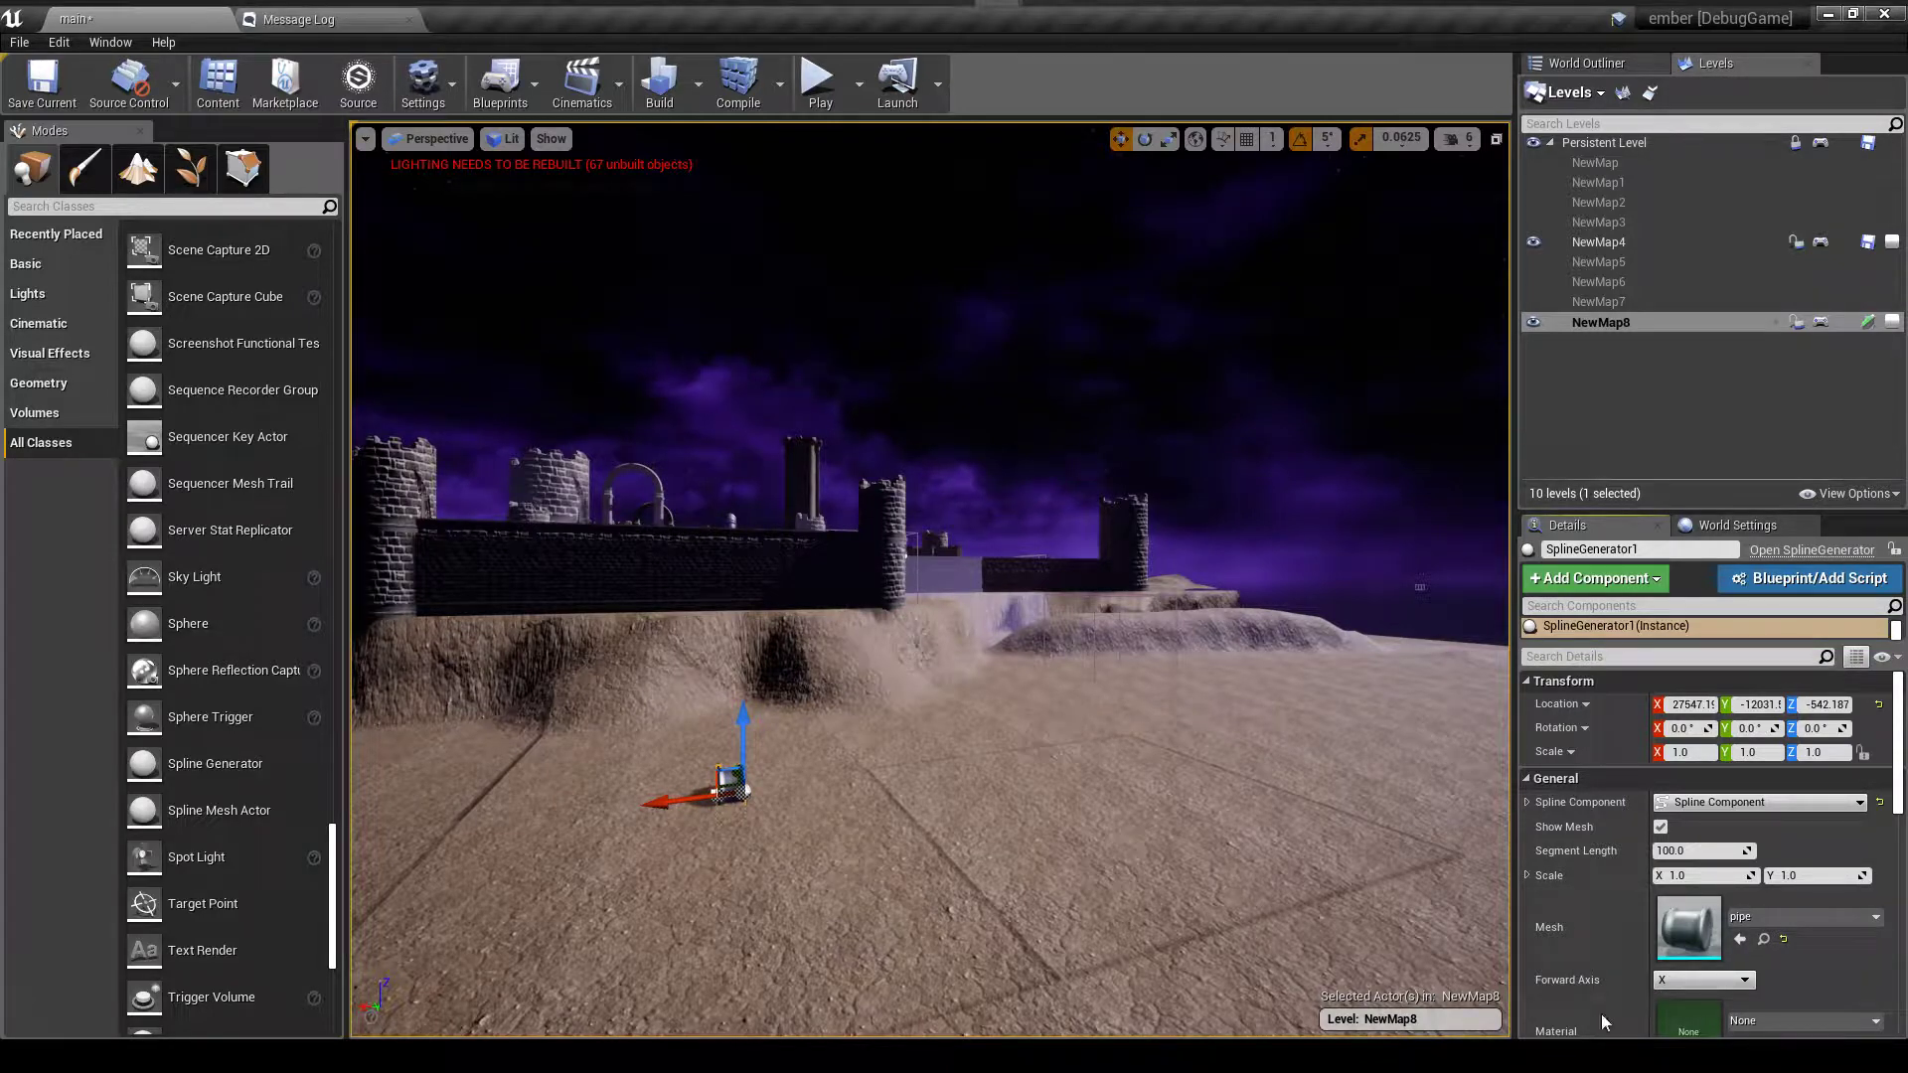
scroll(1759, 935, "down", 2)
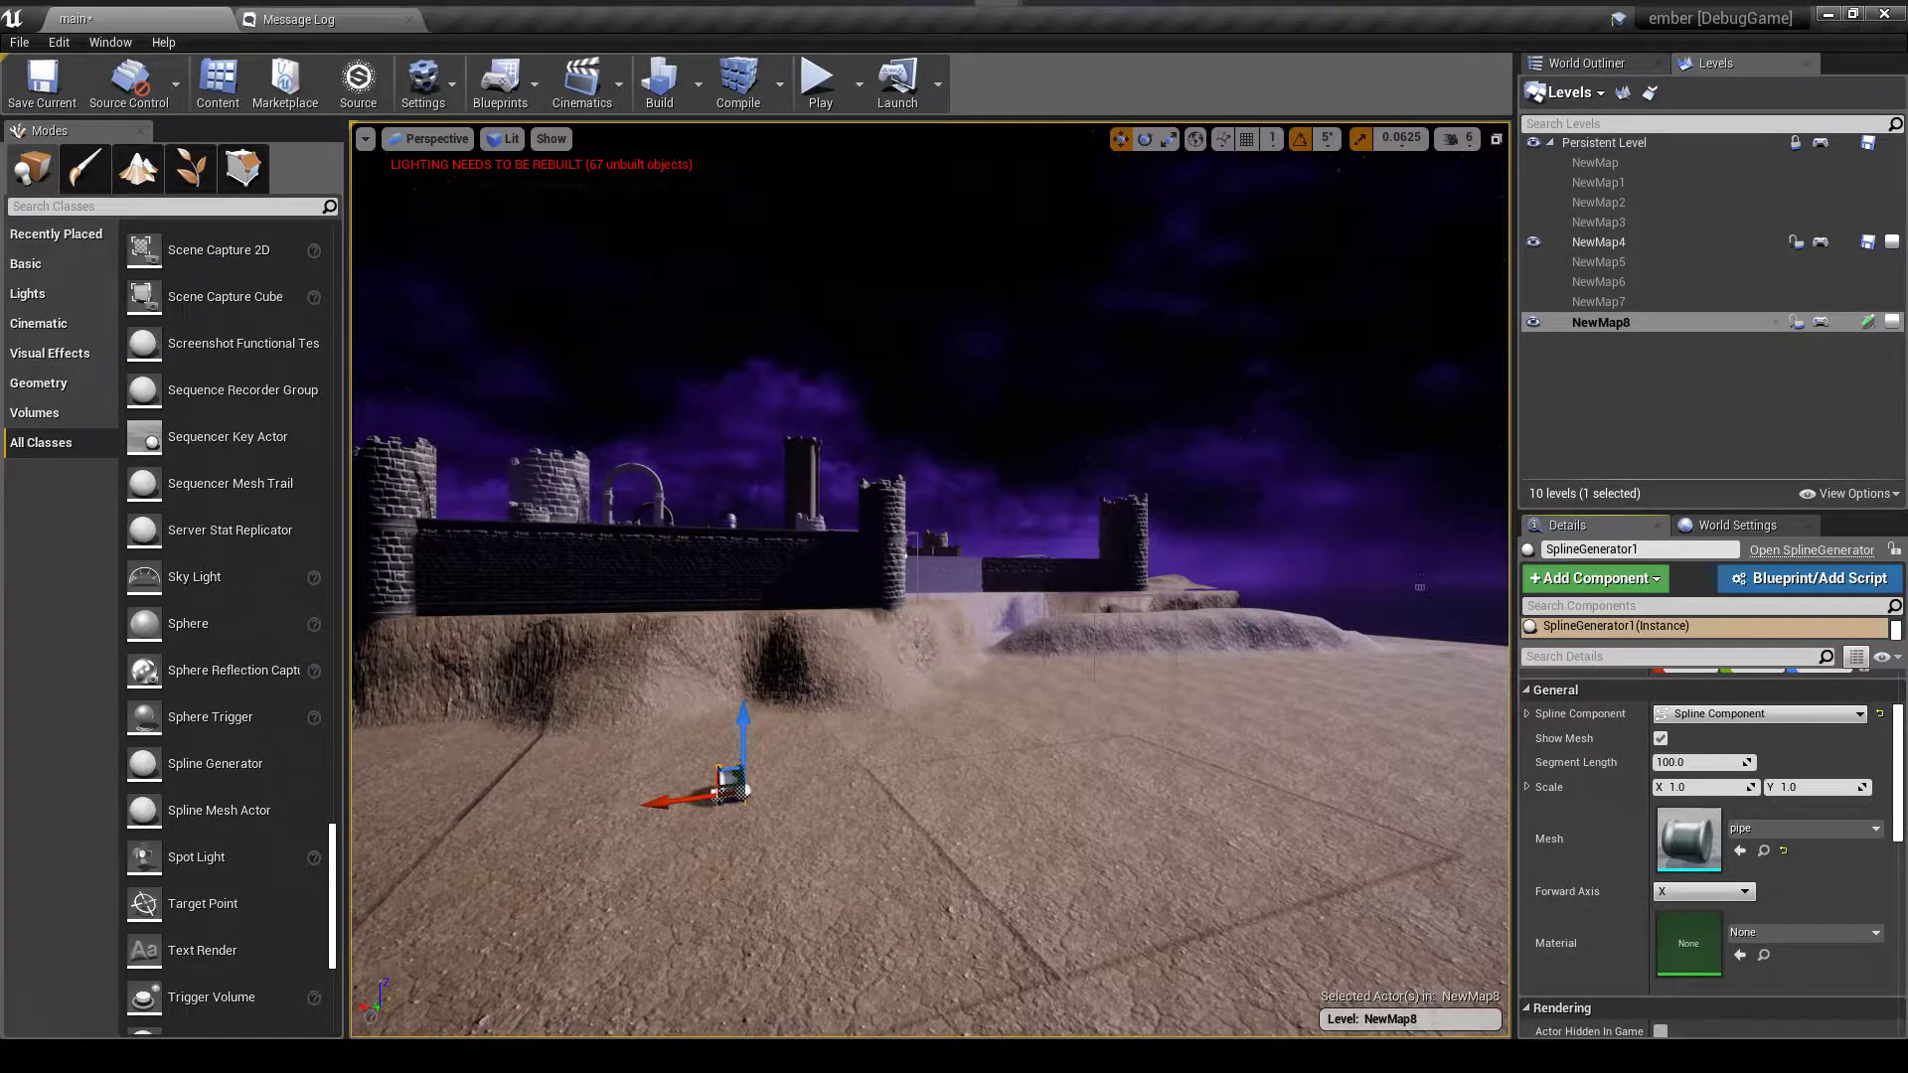
left_click_drag(1550, 1069, 1698, 946)
- Examine the placed pipe segment and its Spline Component properties, and select the SplineGenerator1 instance in the component hierarchy
right_click_drag(1101, 886, 1022, 857)
key("d")
key("w")
key("e")
key("w")
key("s")
key("w")
key("s")
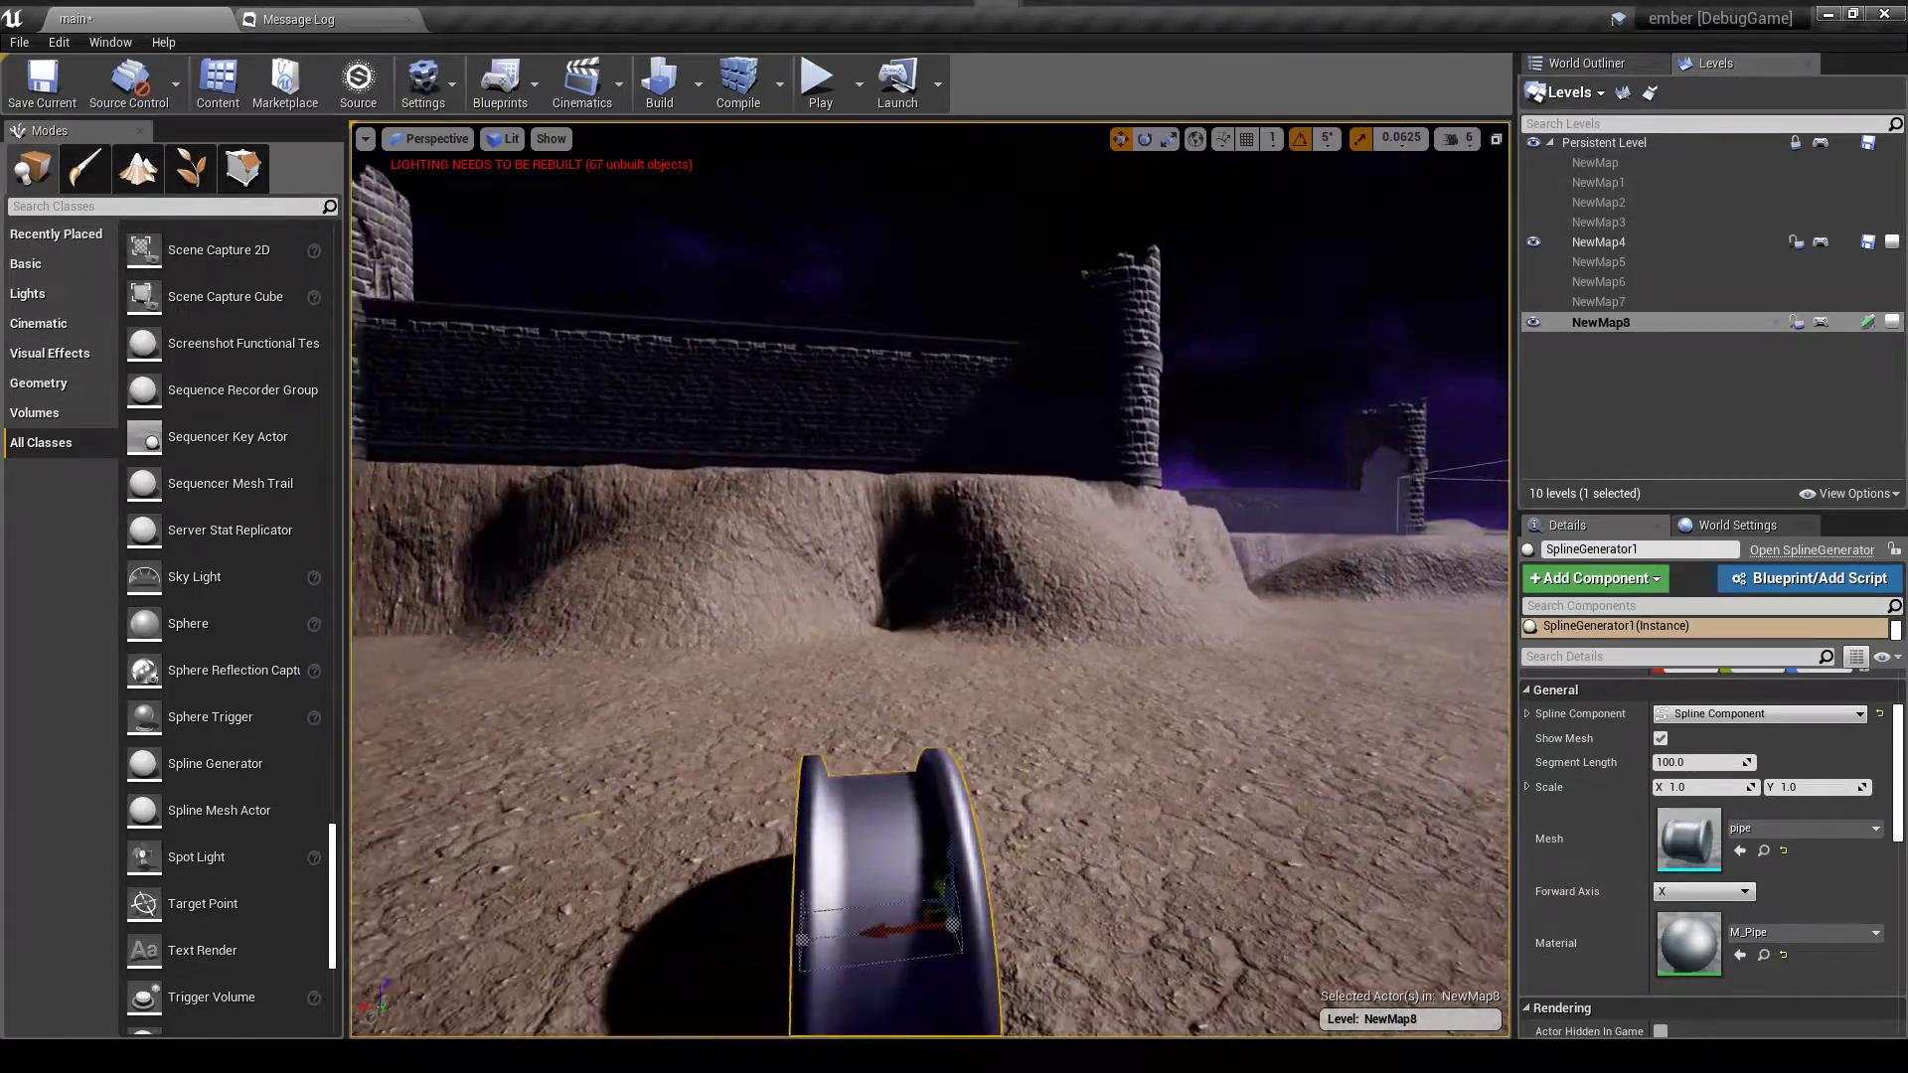
left_click_drag(979, 790, 795, 482)
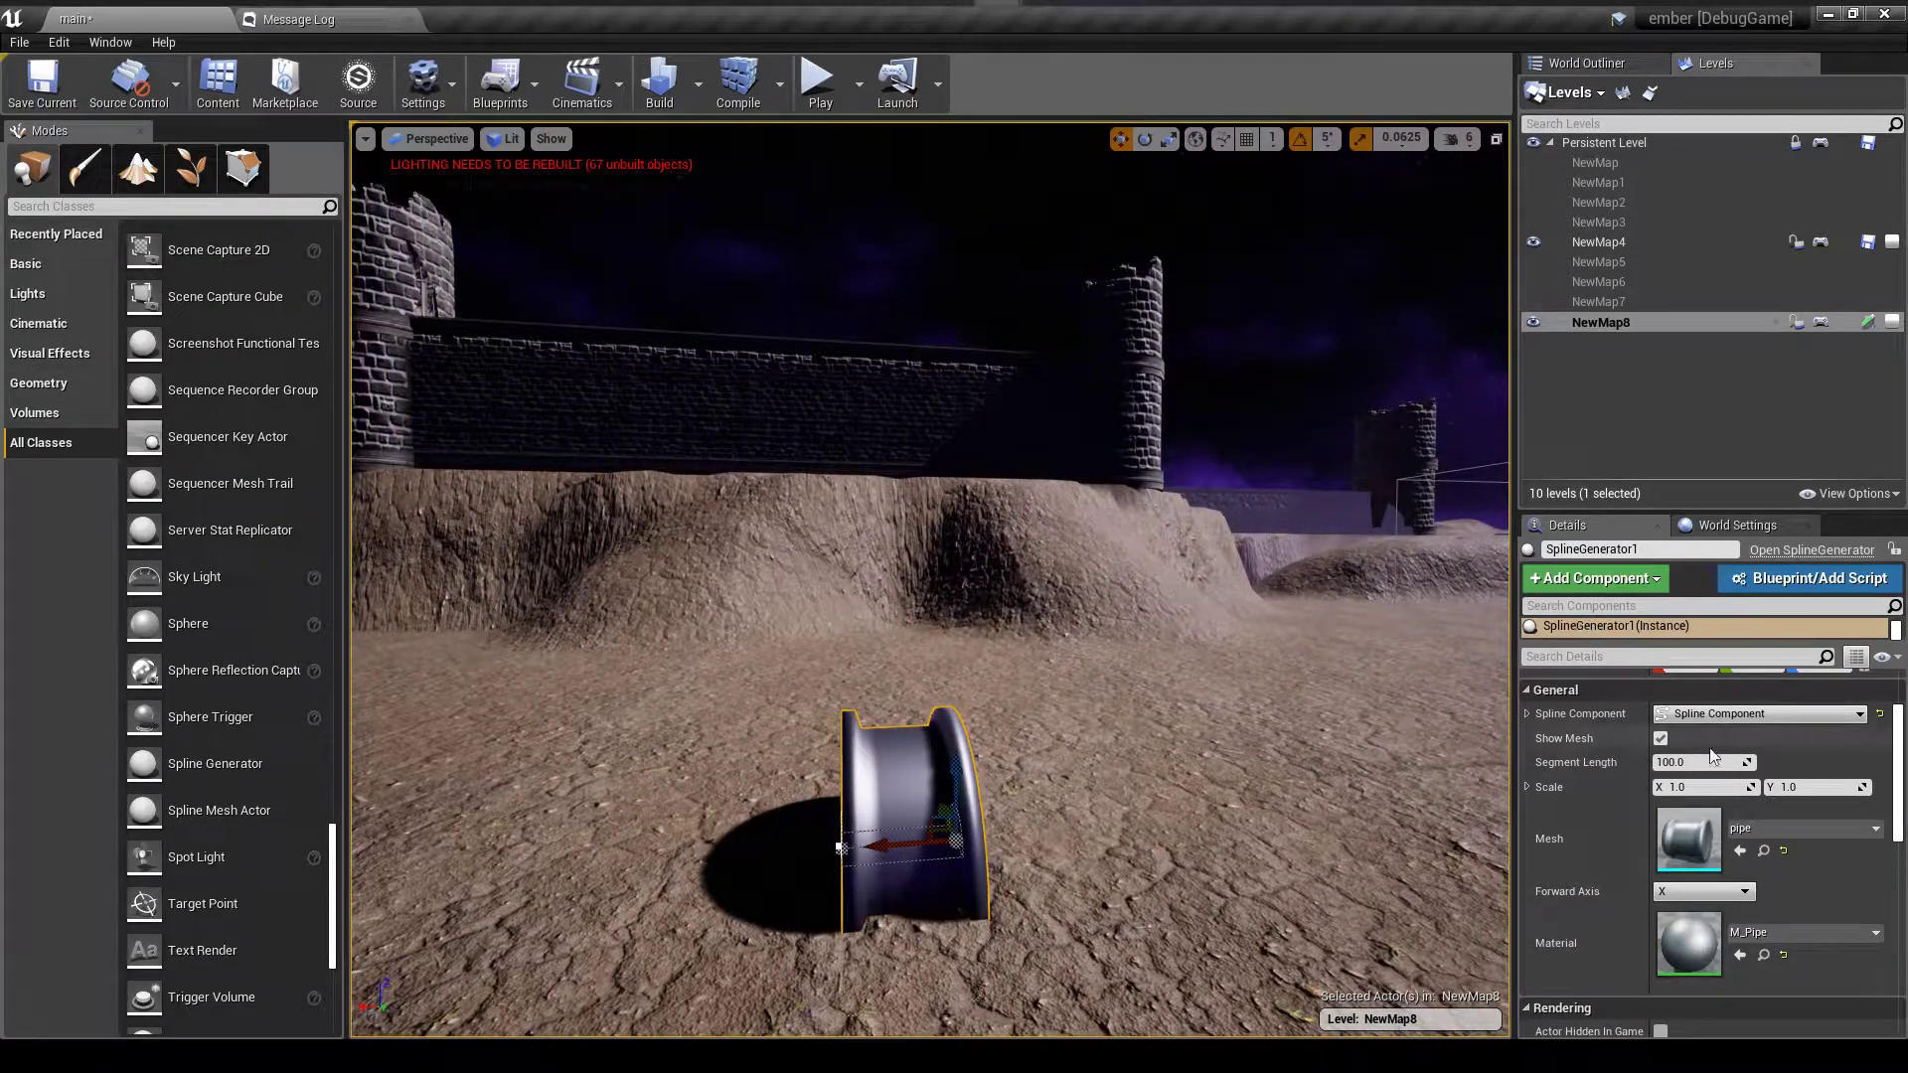
scroll(1777, 809, "up", 1)
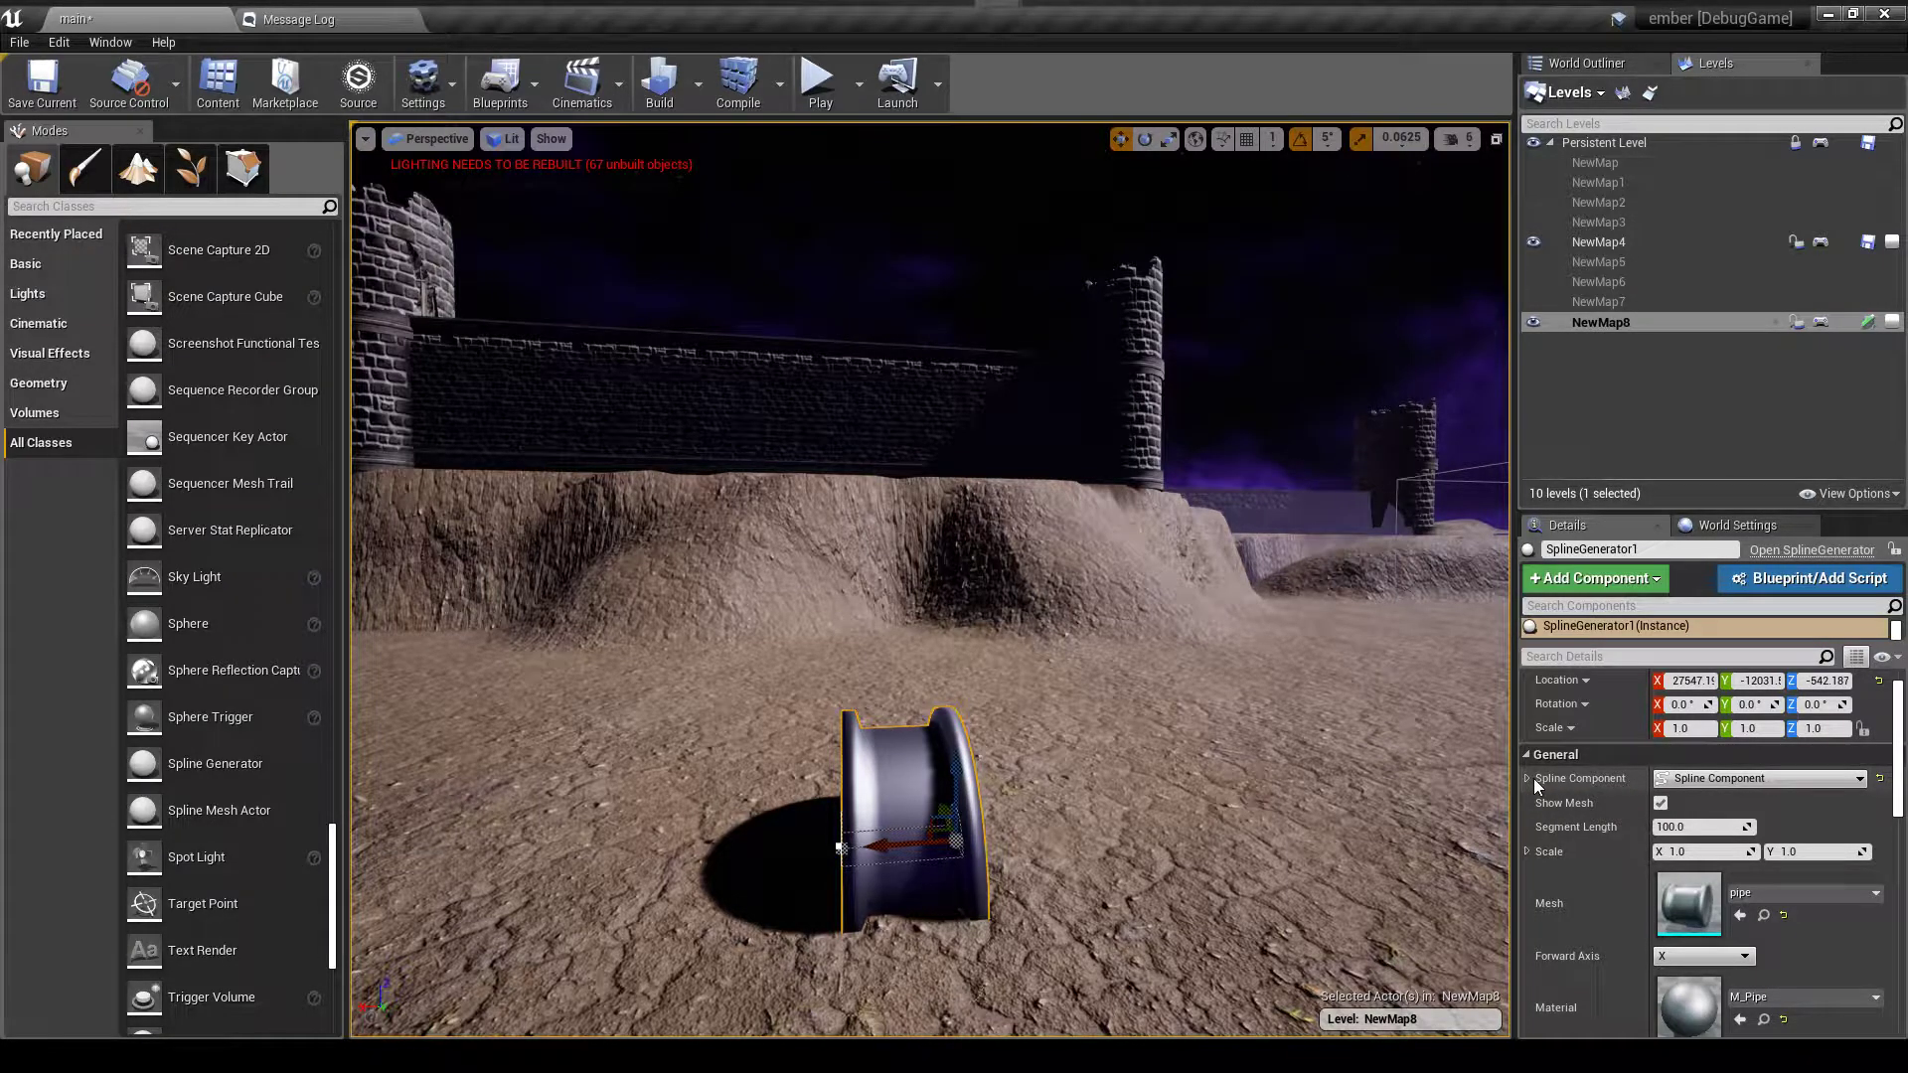
left_click(1529, 777)
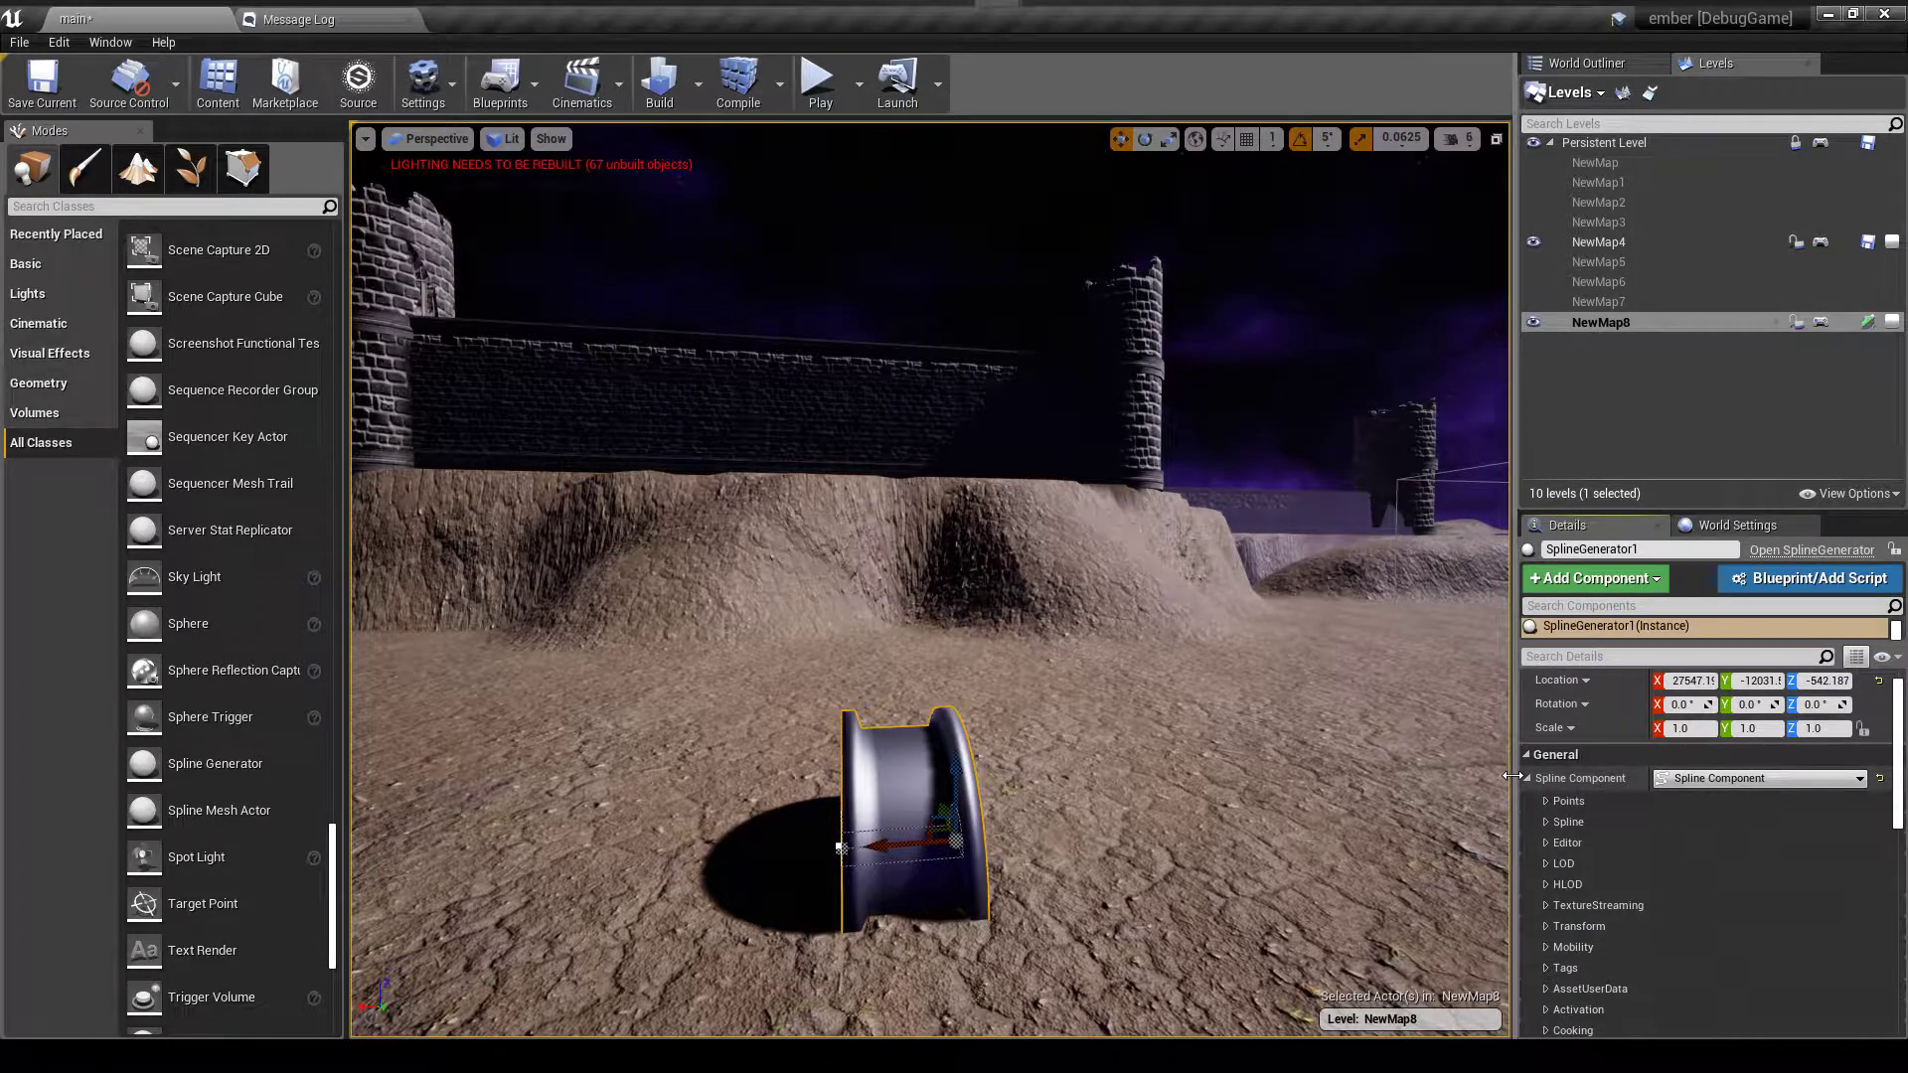
left_click(1528, 780)
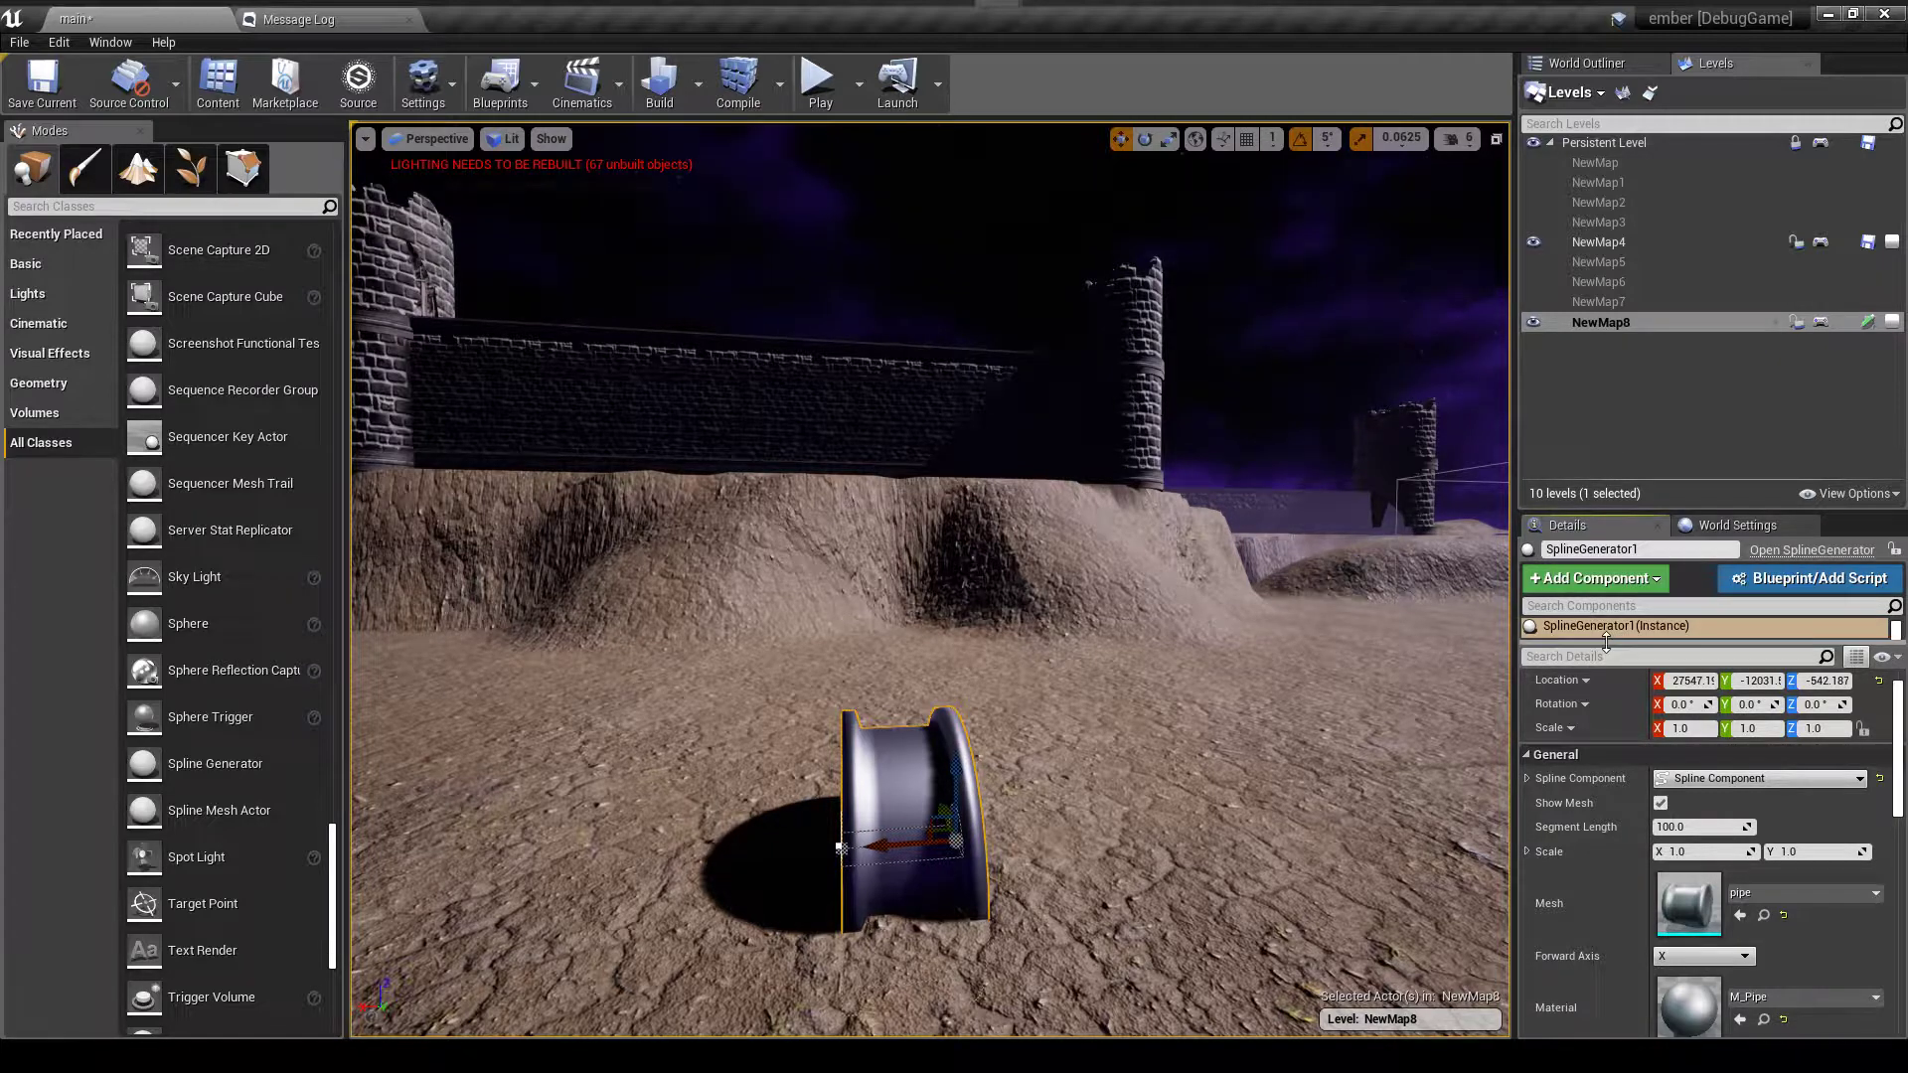
left_click_drag(1606, 643, 1615, 680)
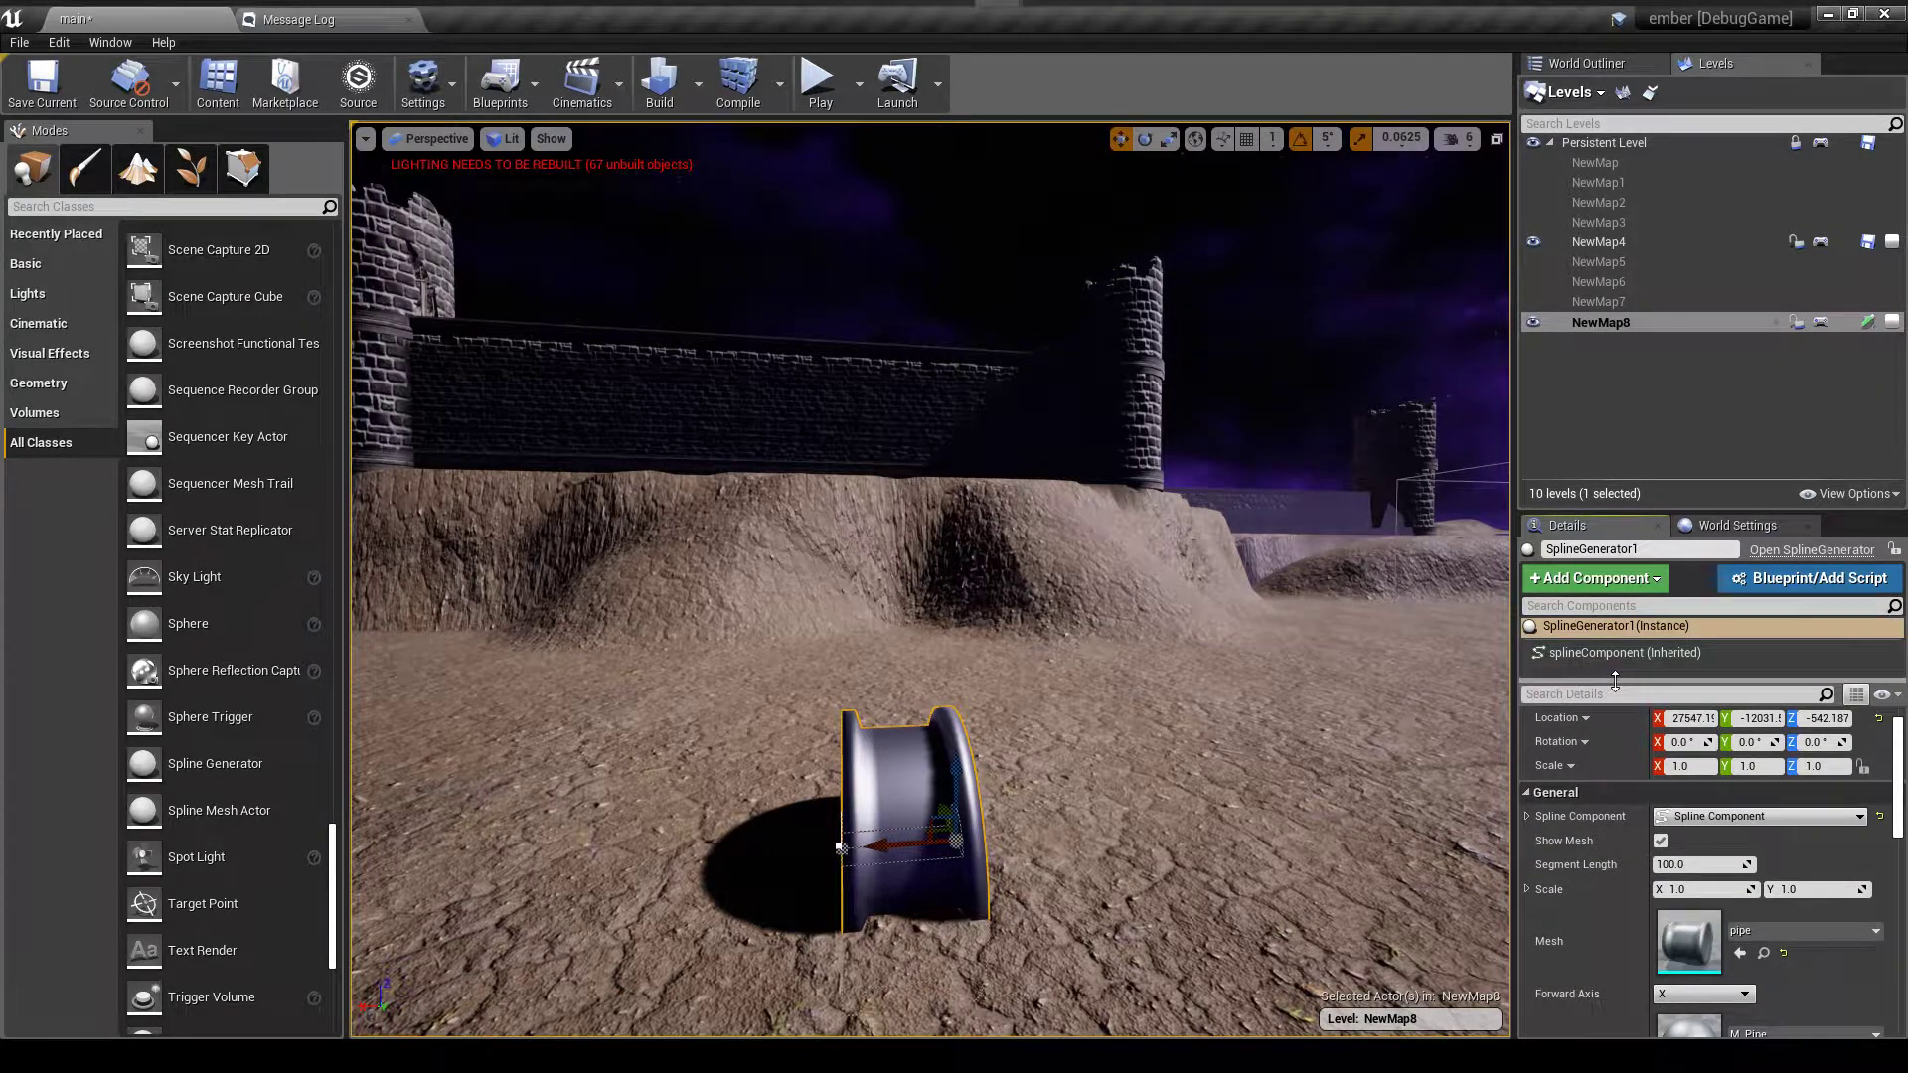
left_click(1598, 632)
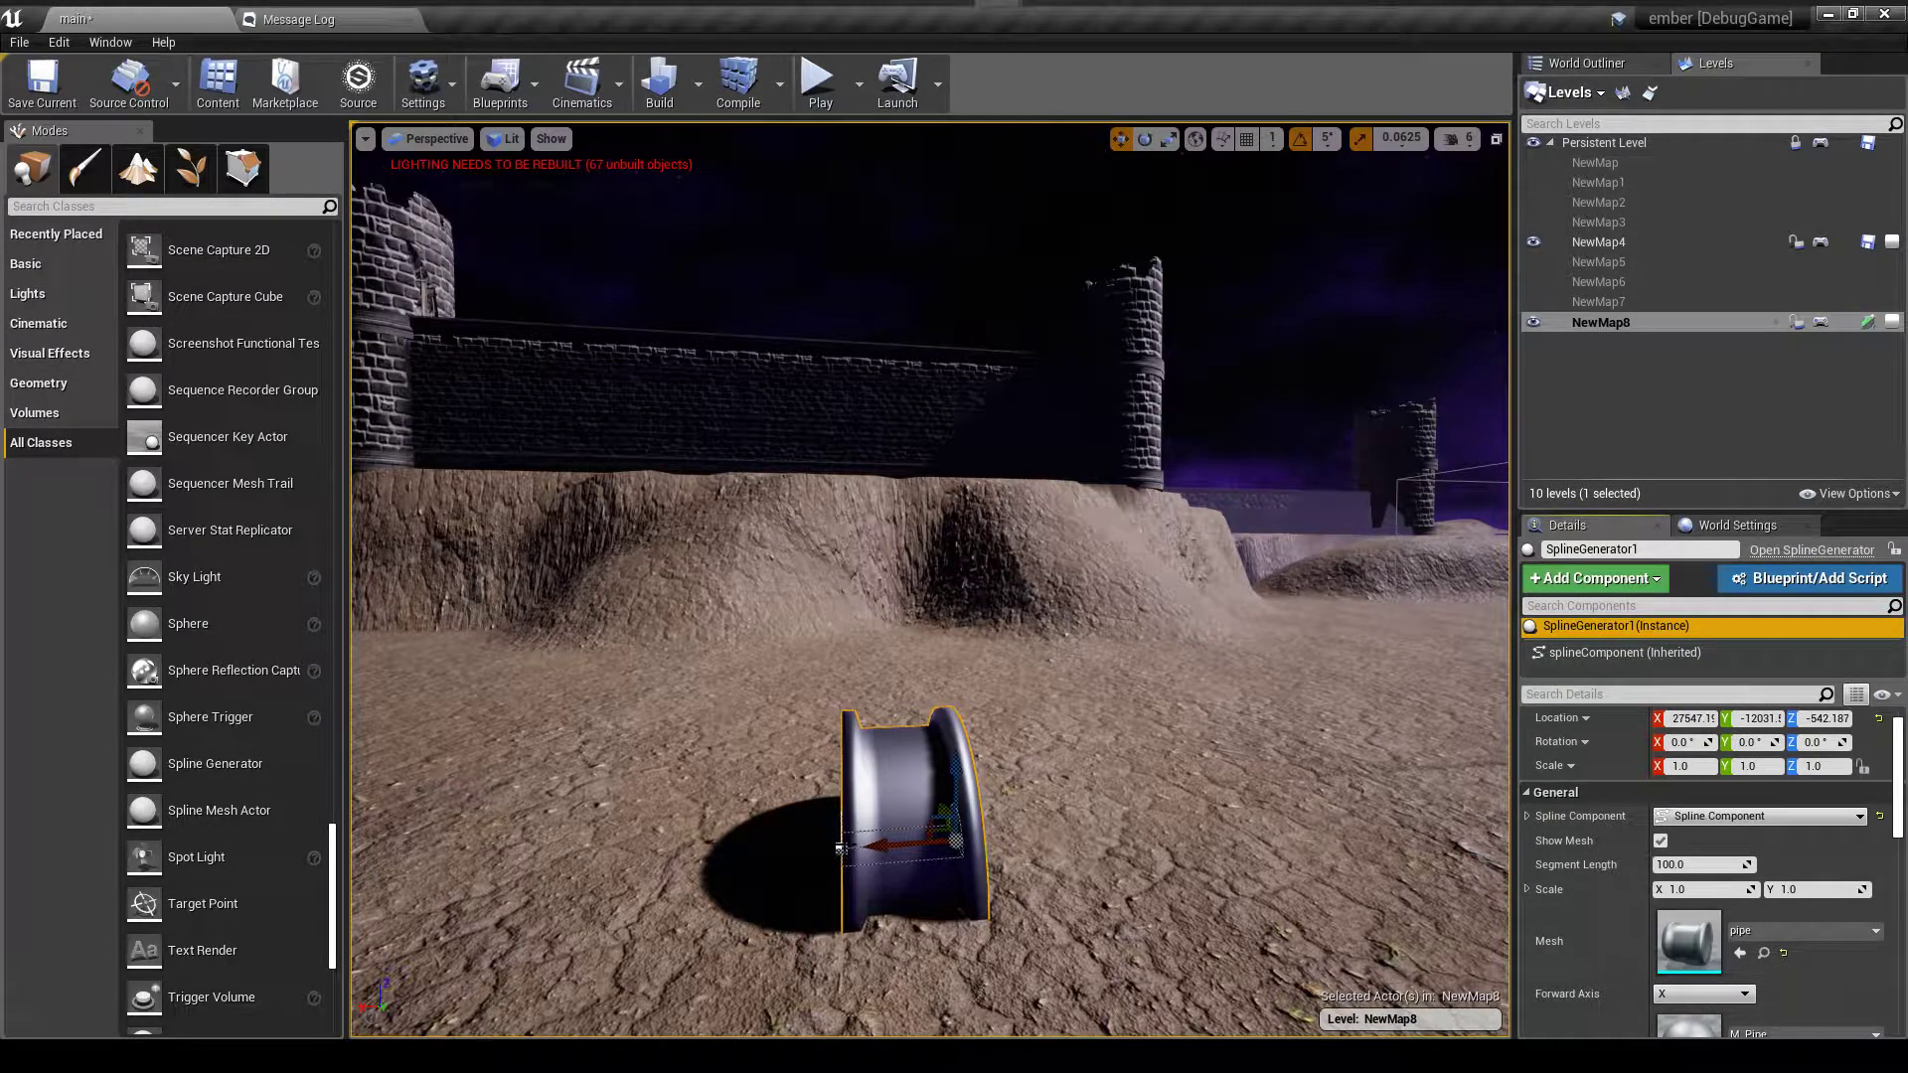
- Extend the pipe in a straight line along the ground by duplicating its end spline point outward three times
left_click(840, 848)
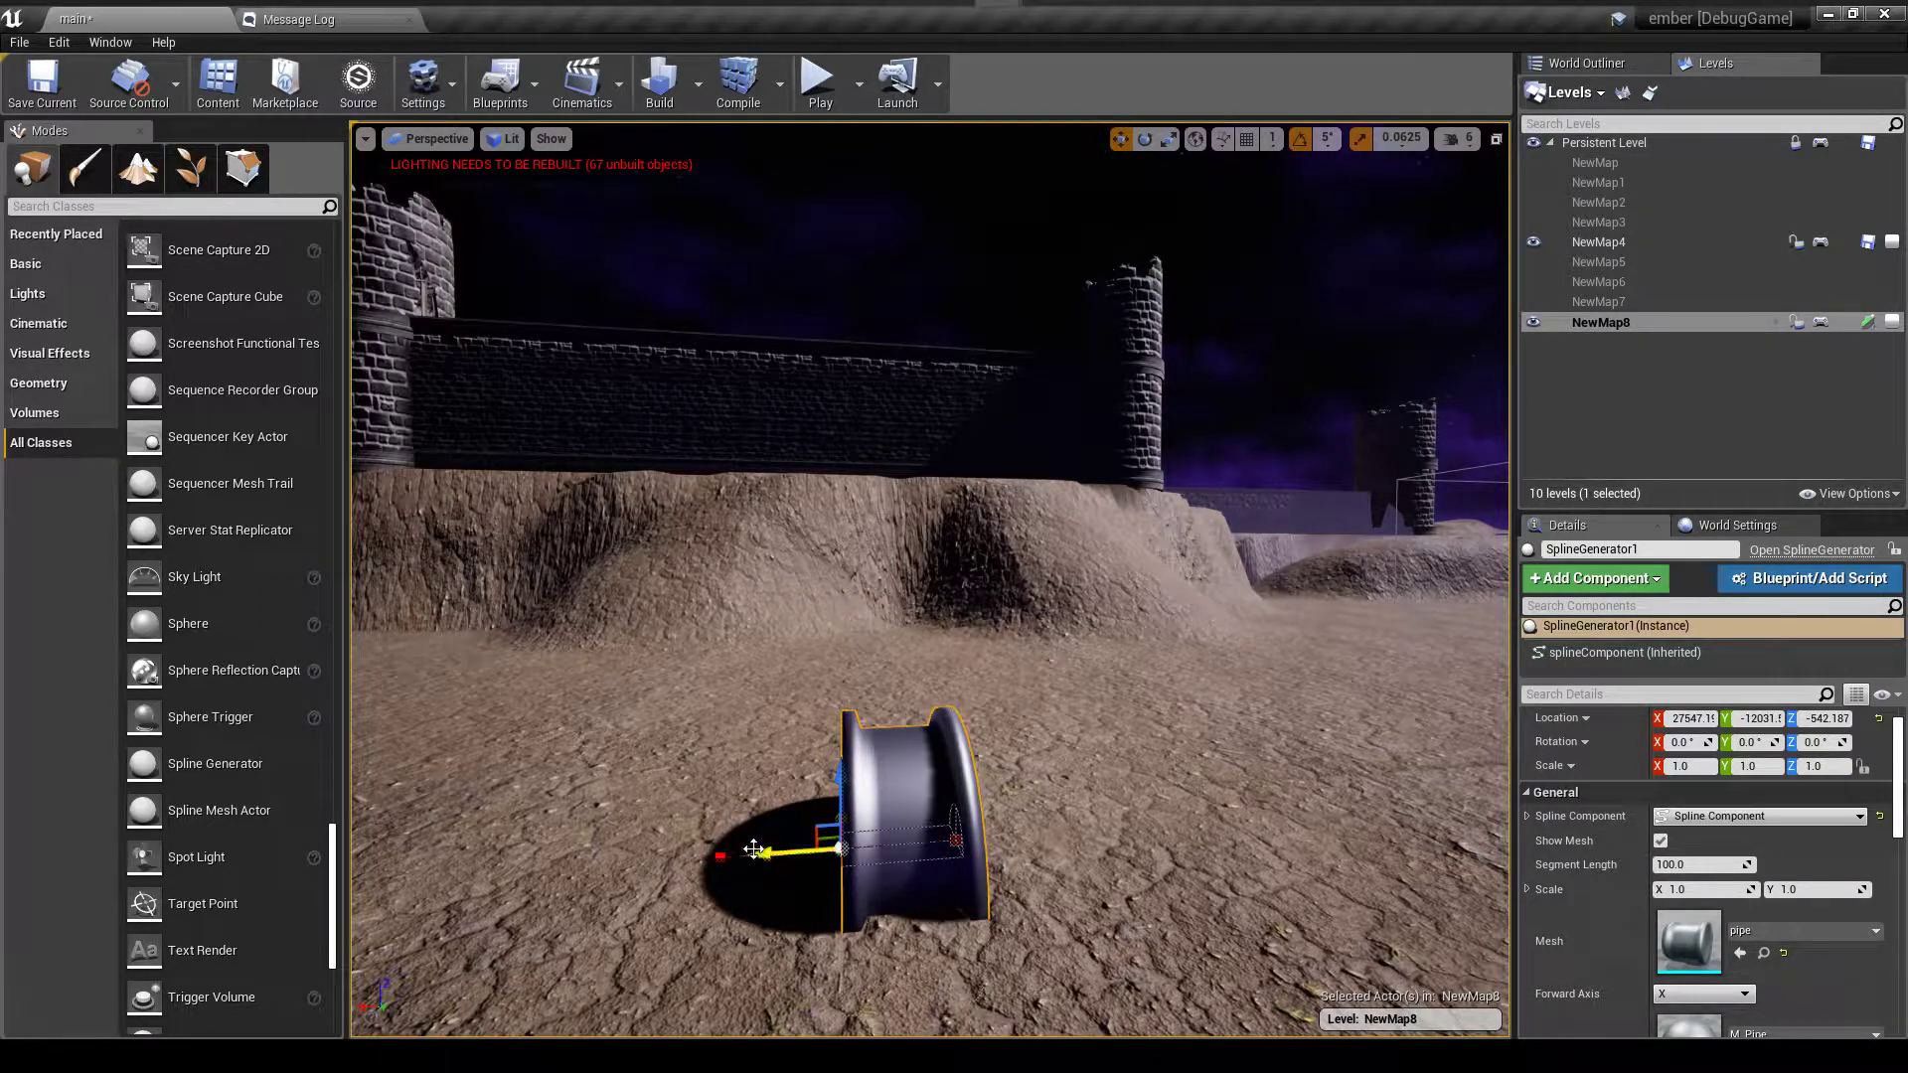
mouse_move(755, 850)
left_mouse_down("alt")
mouse_move(646, 856)
mouse_move(712, 844)
mouse_move(681, 934)
mouse_move(720, 853)
left_mouse_up("alt")
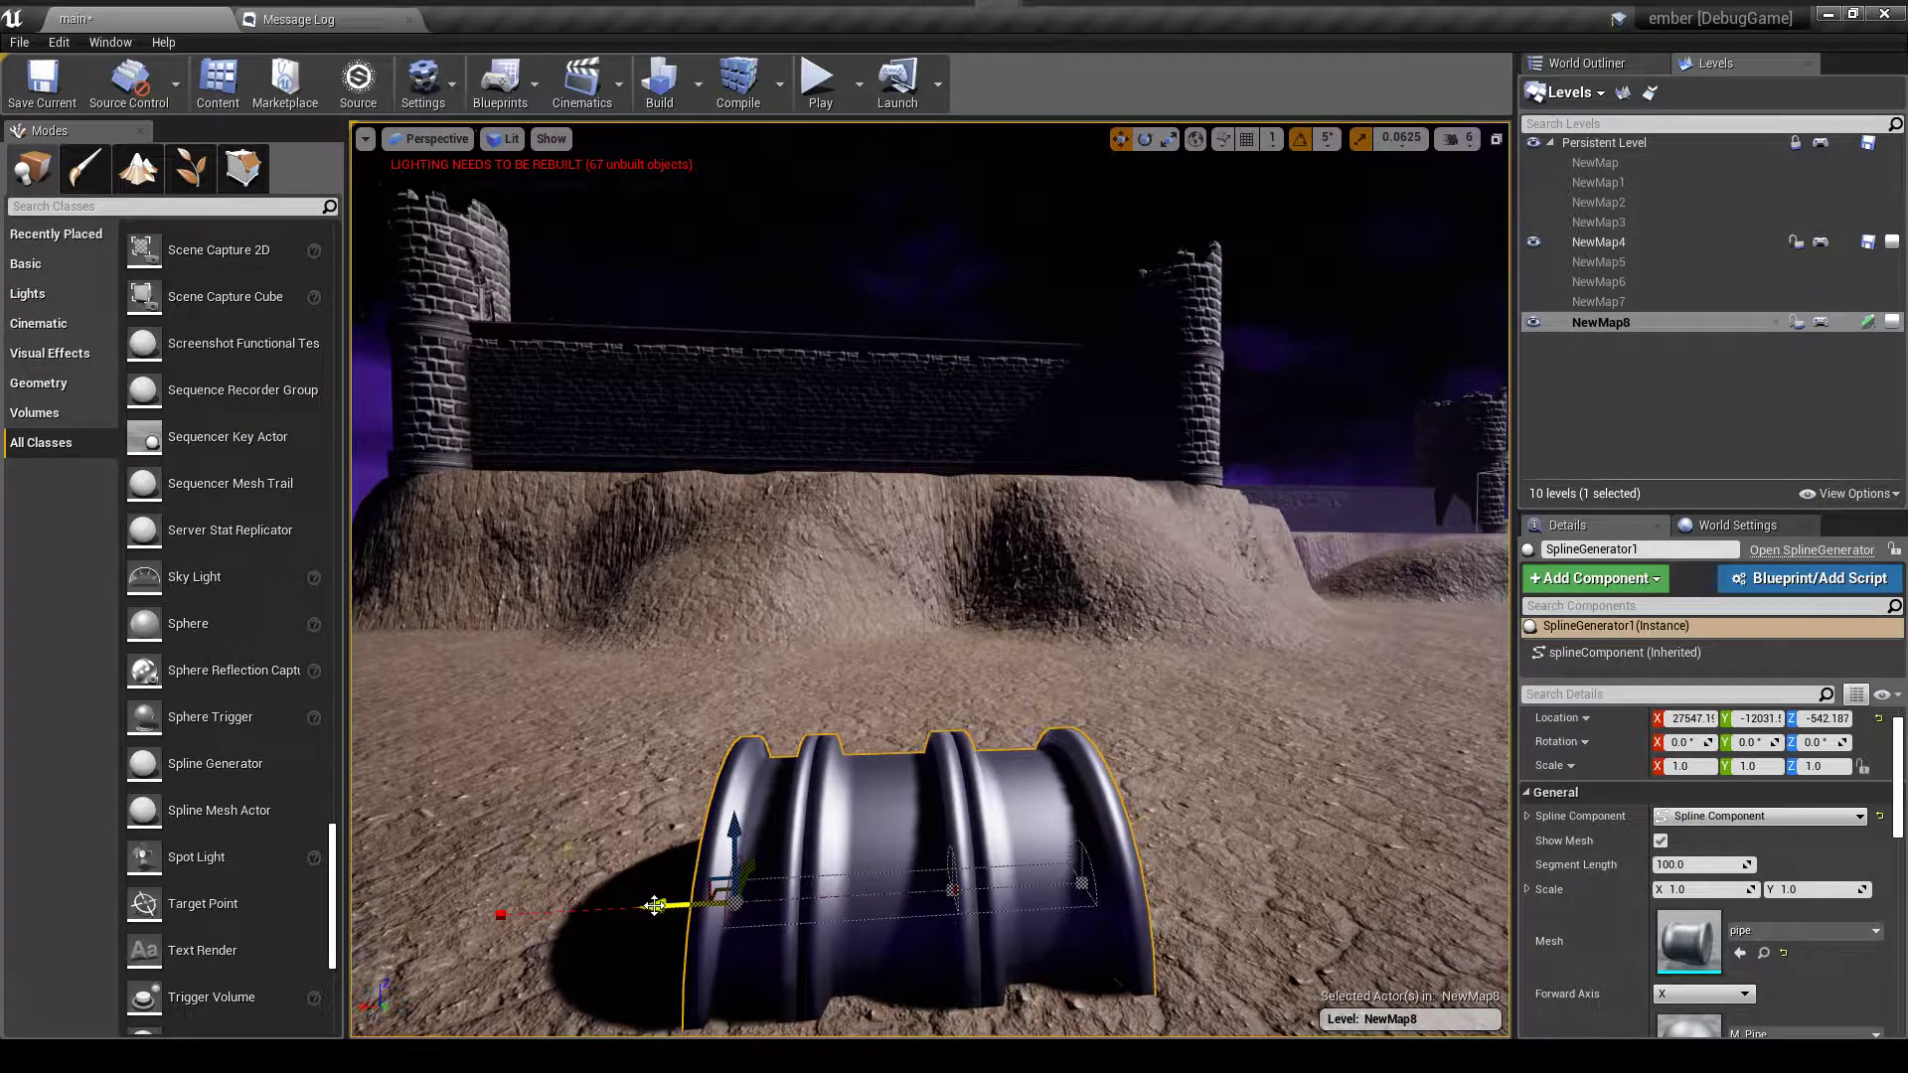
left_click_drag(651, 905, 353, 1011)
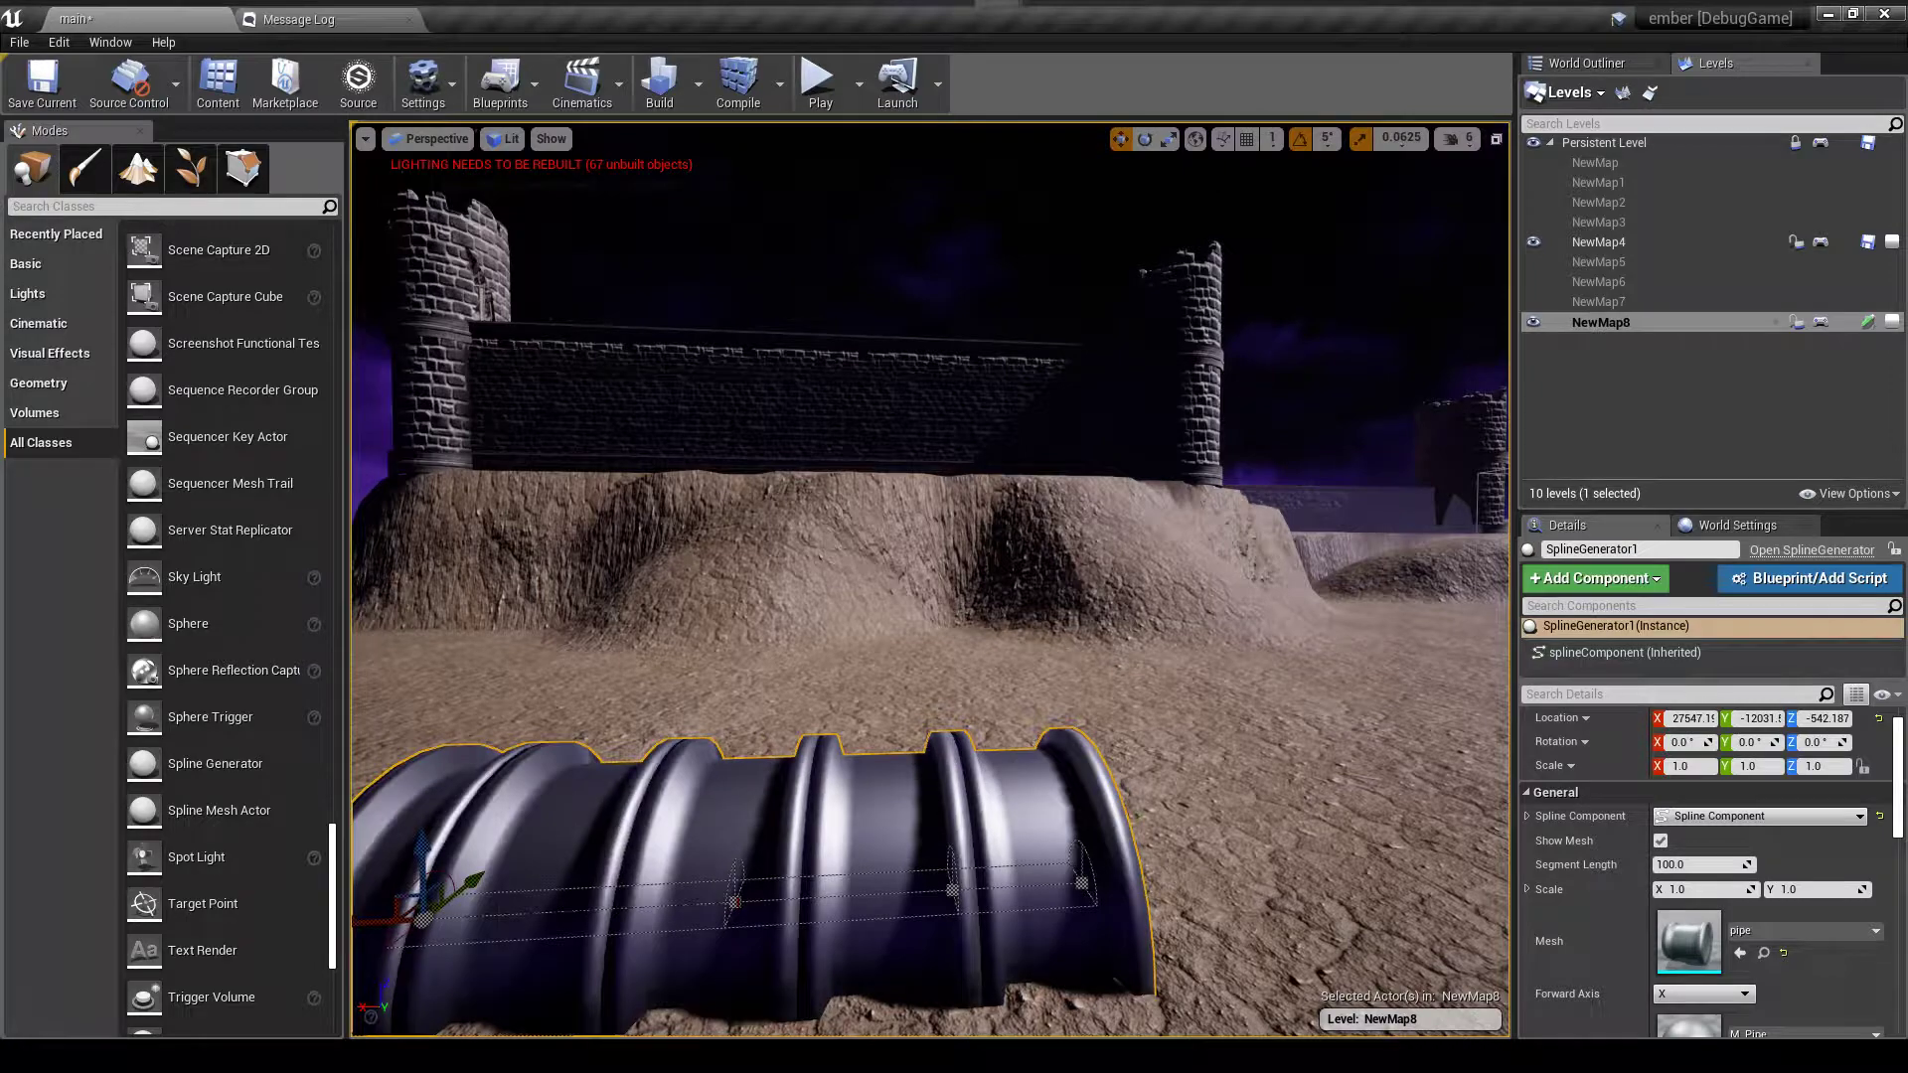
scroll(596, 775, "down", 5)
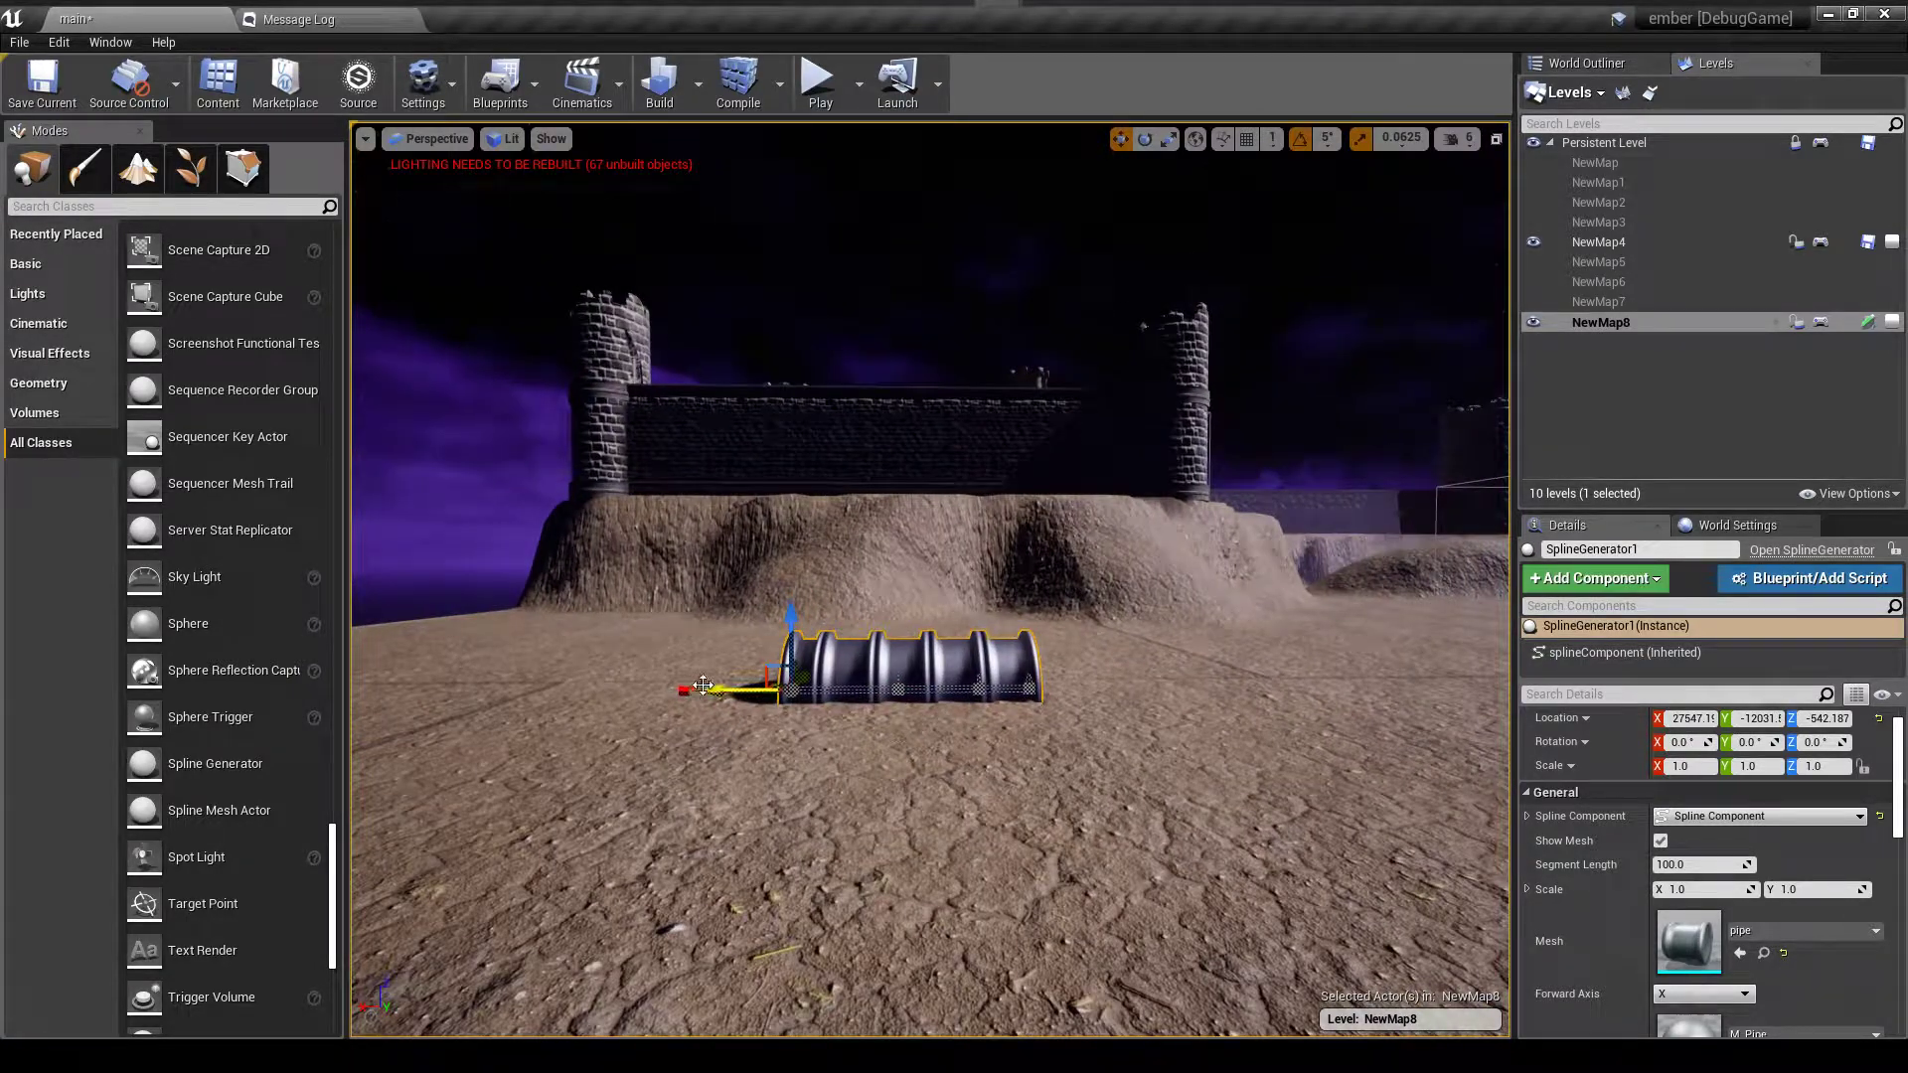
left_click_drag(717, 689, 395, 802)
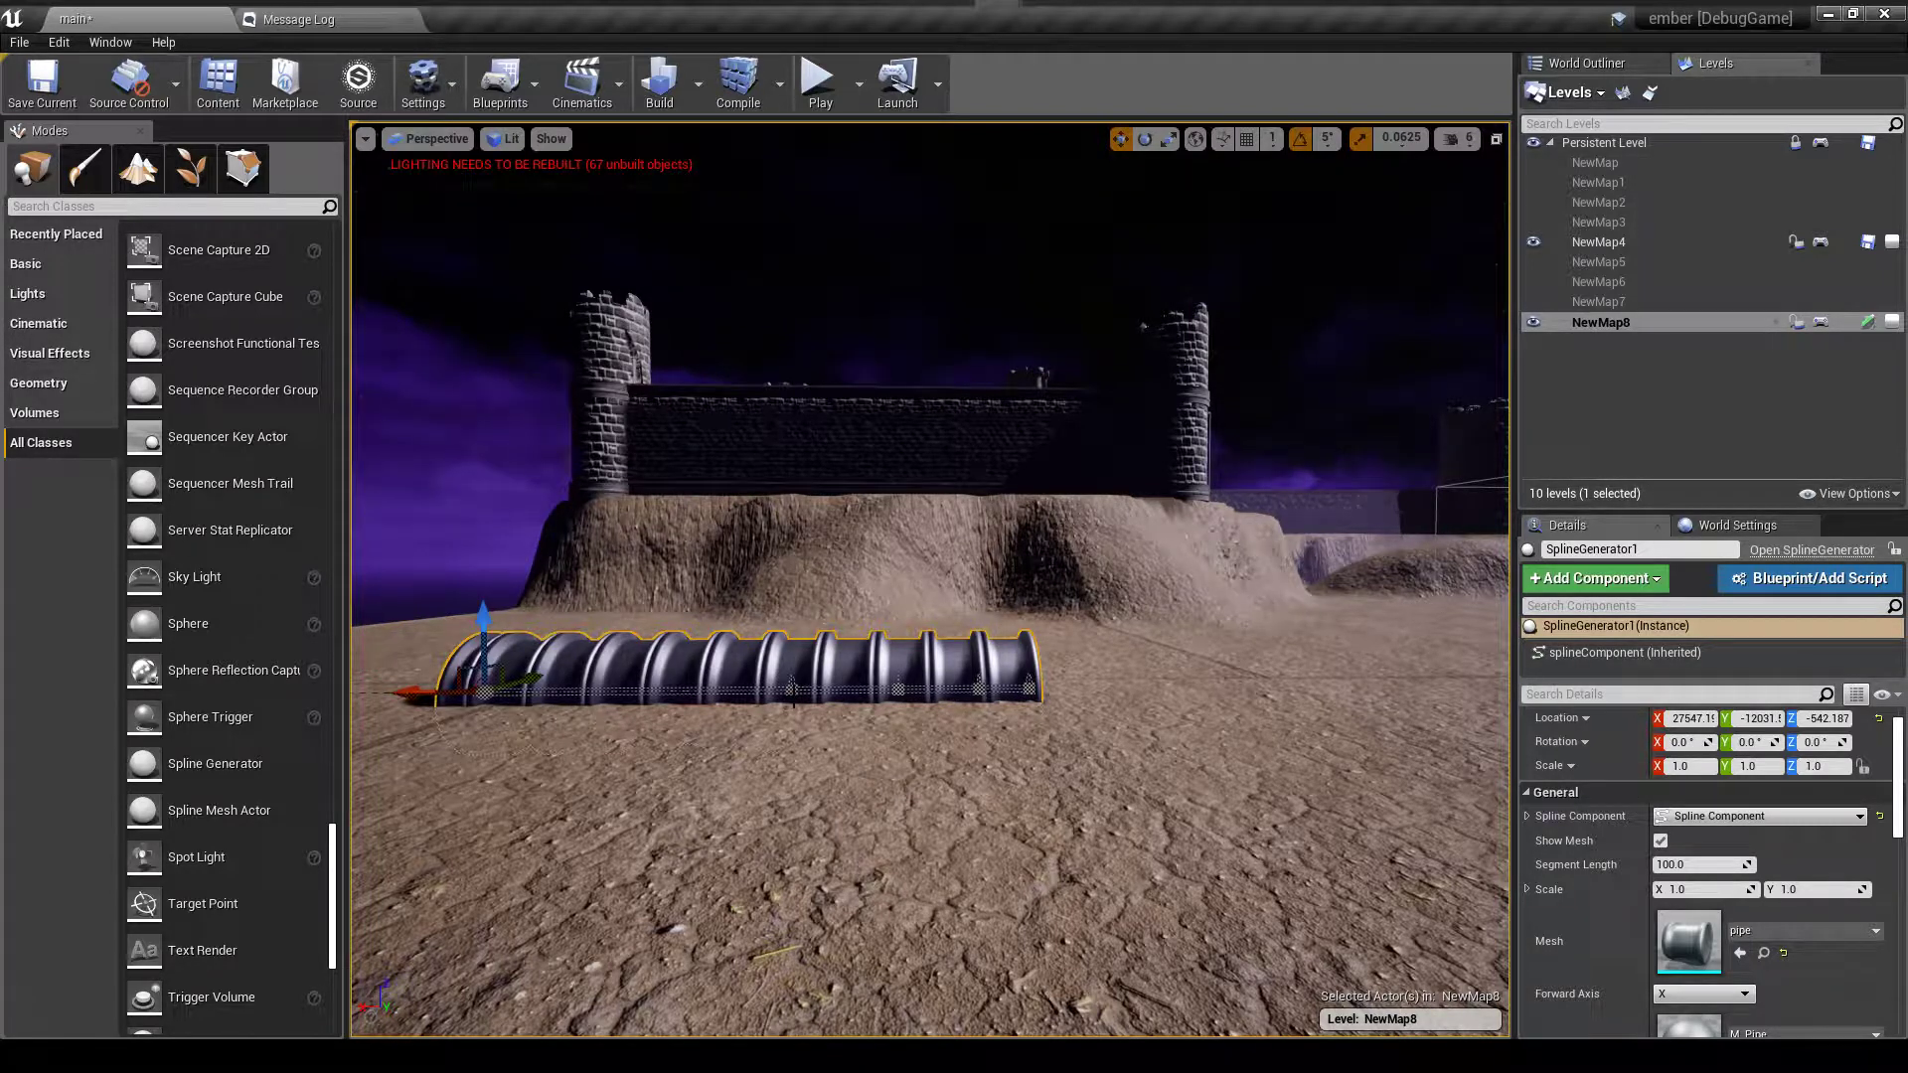
- Raise the spline point next to the far end to arch the pipe, and move the starting spline point outward to lengthen it
left_click(794, 696)
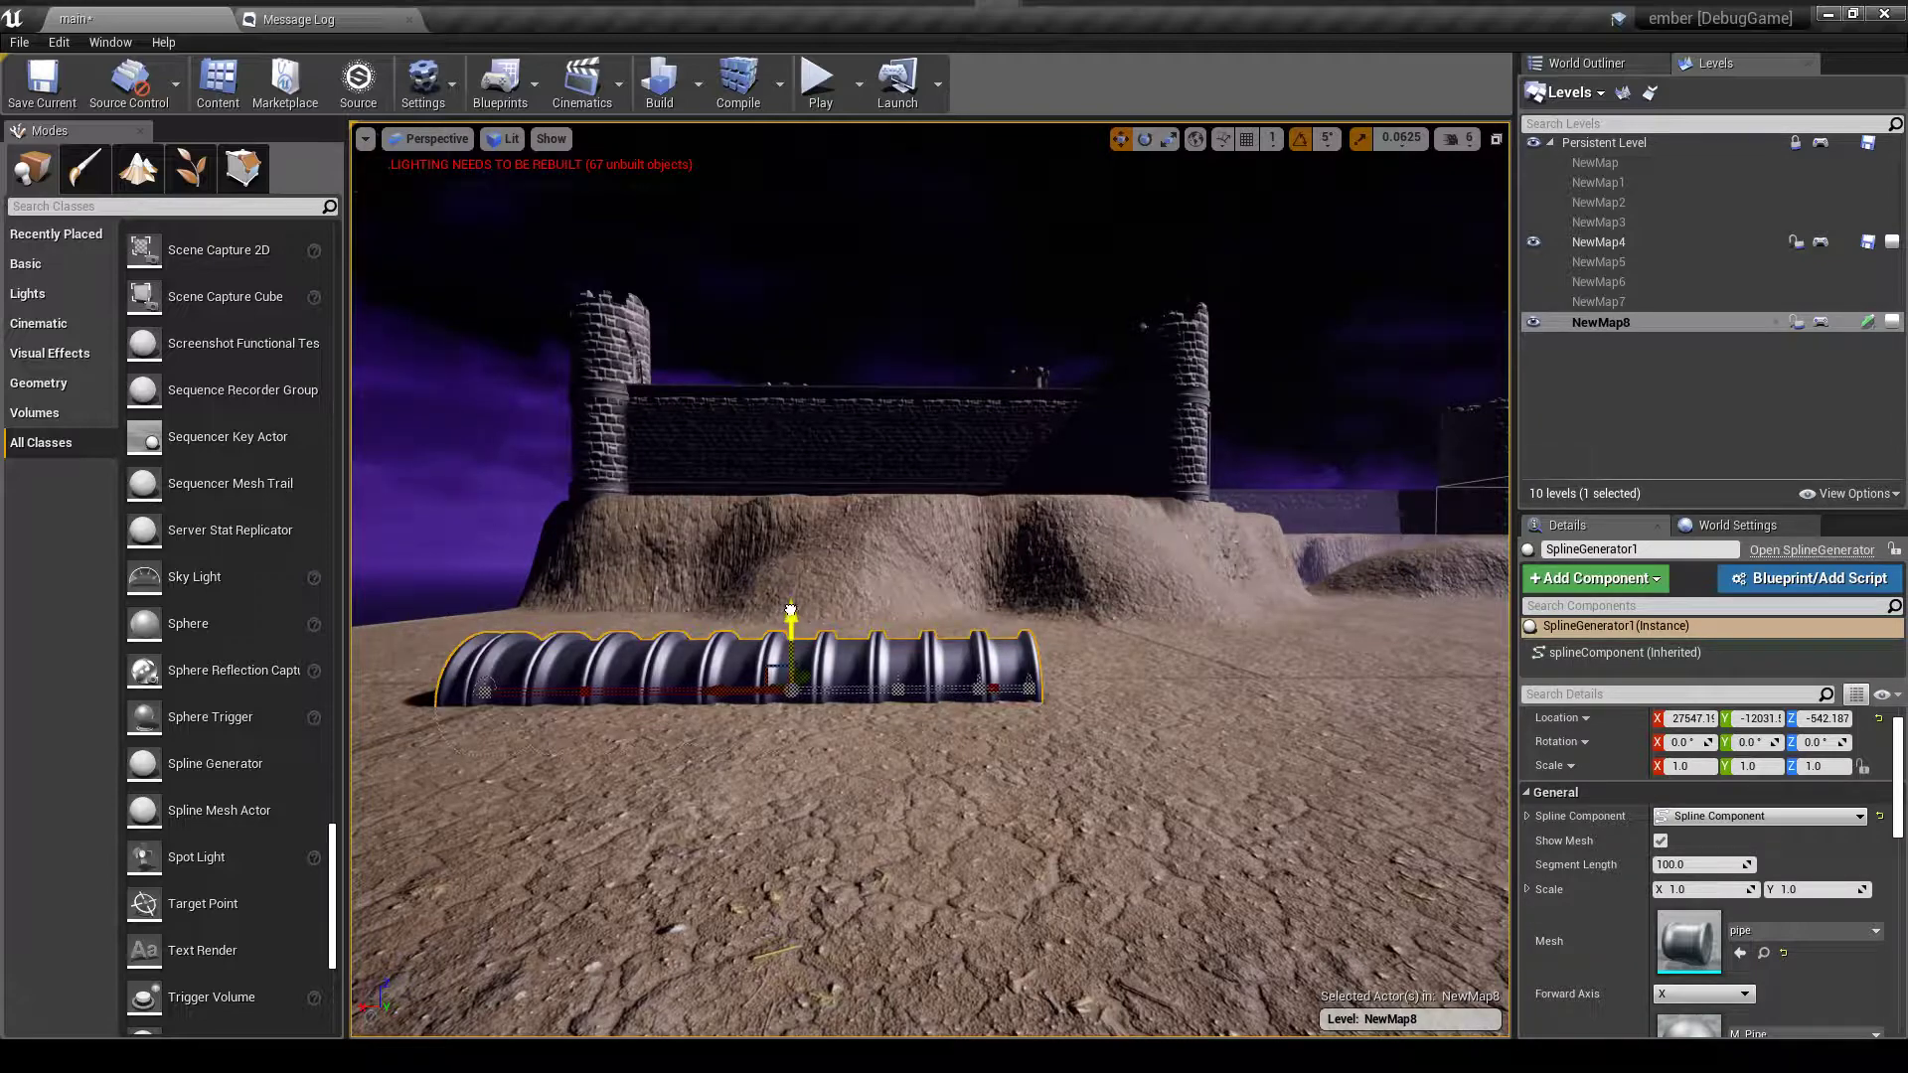
left_click_drag(786, 609, 791, 516)
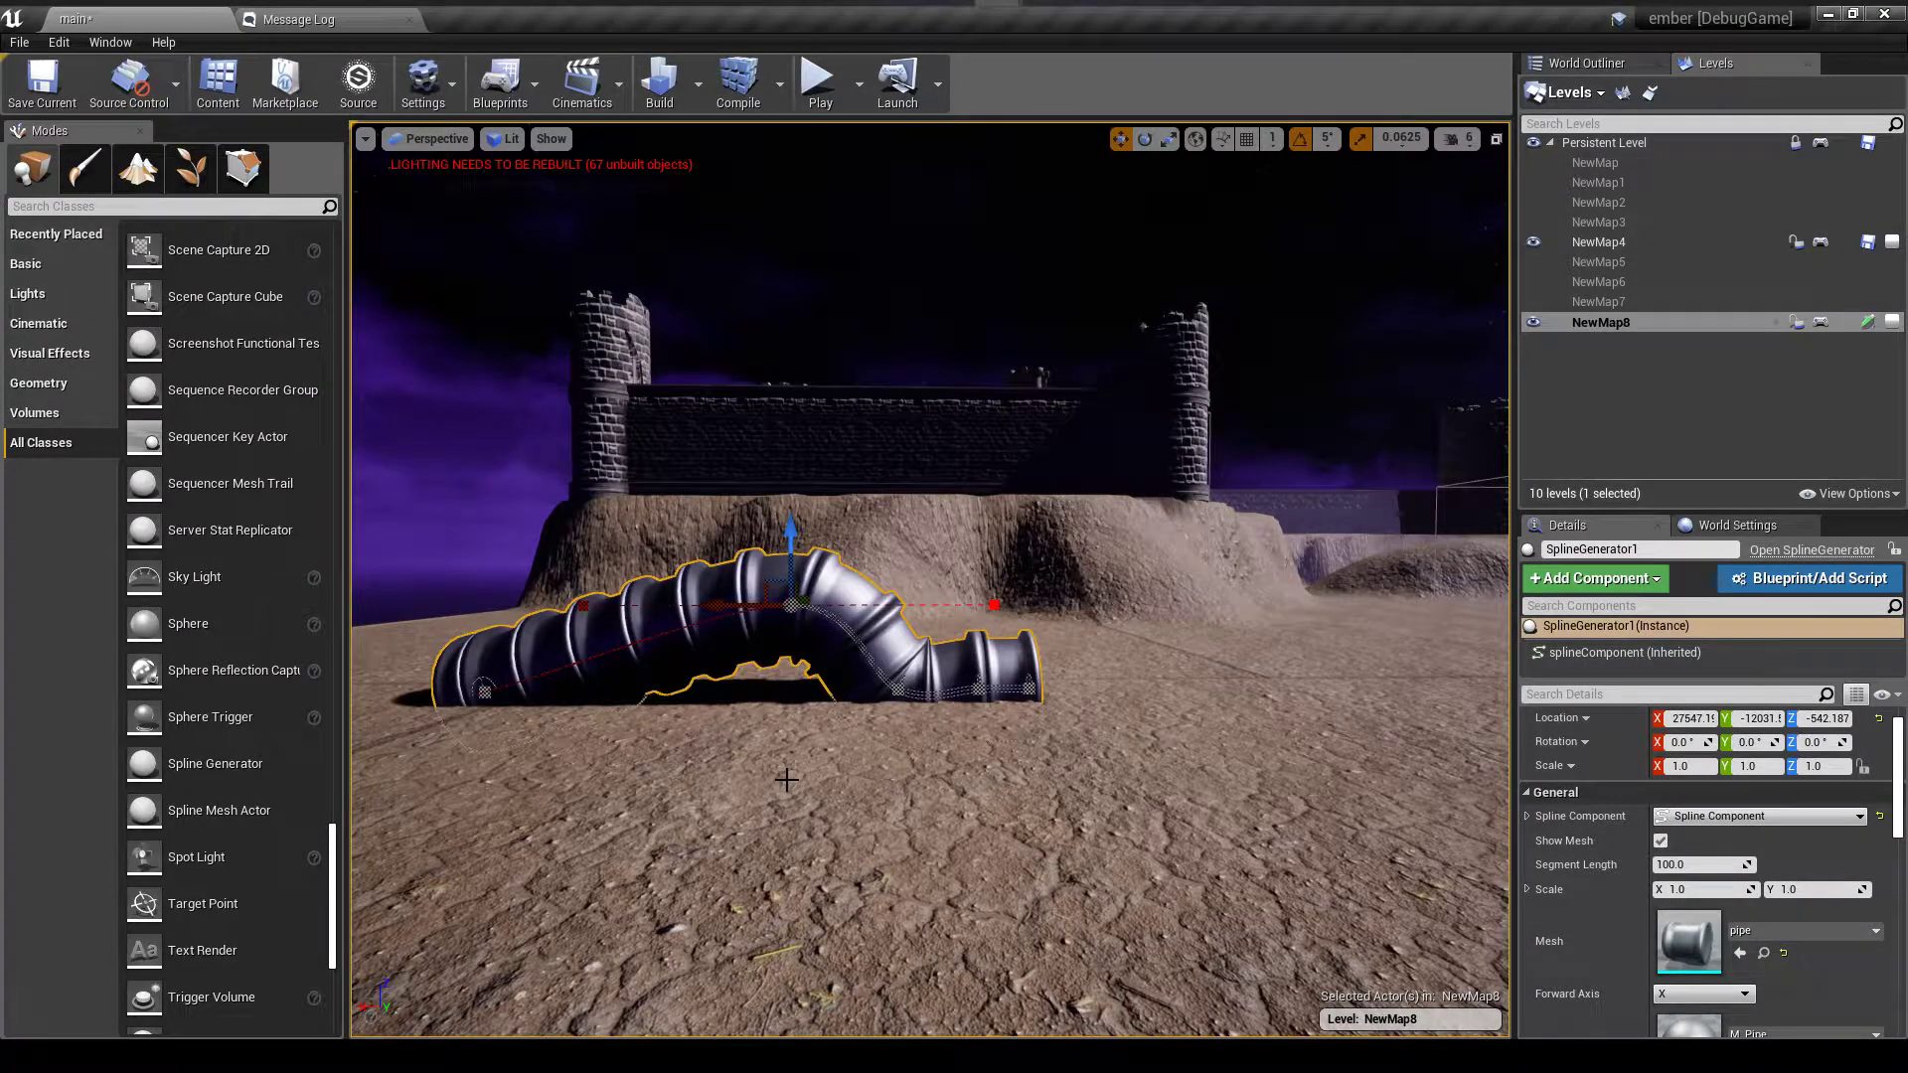
key("w")
right_click_drag(840, 758, 785, 759)
key("s")
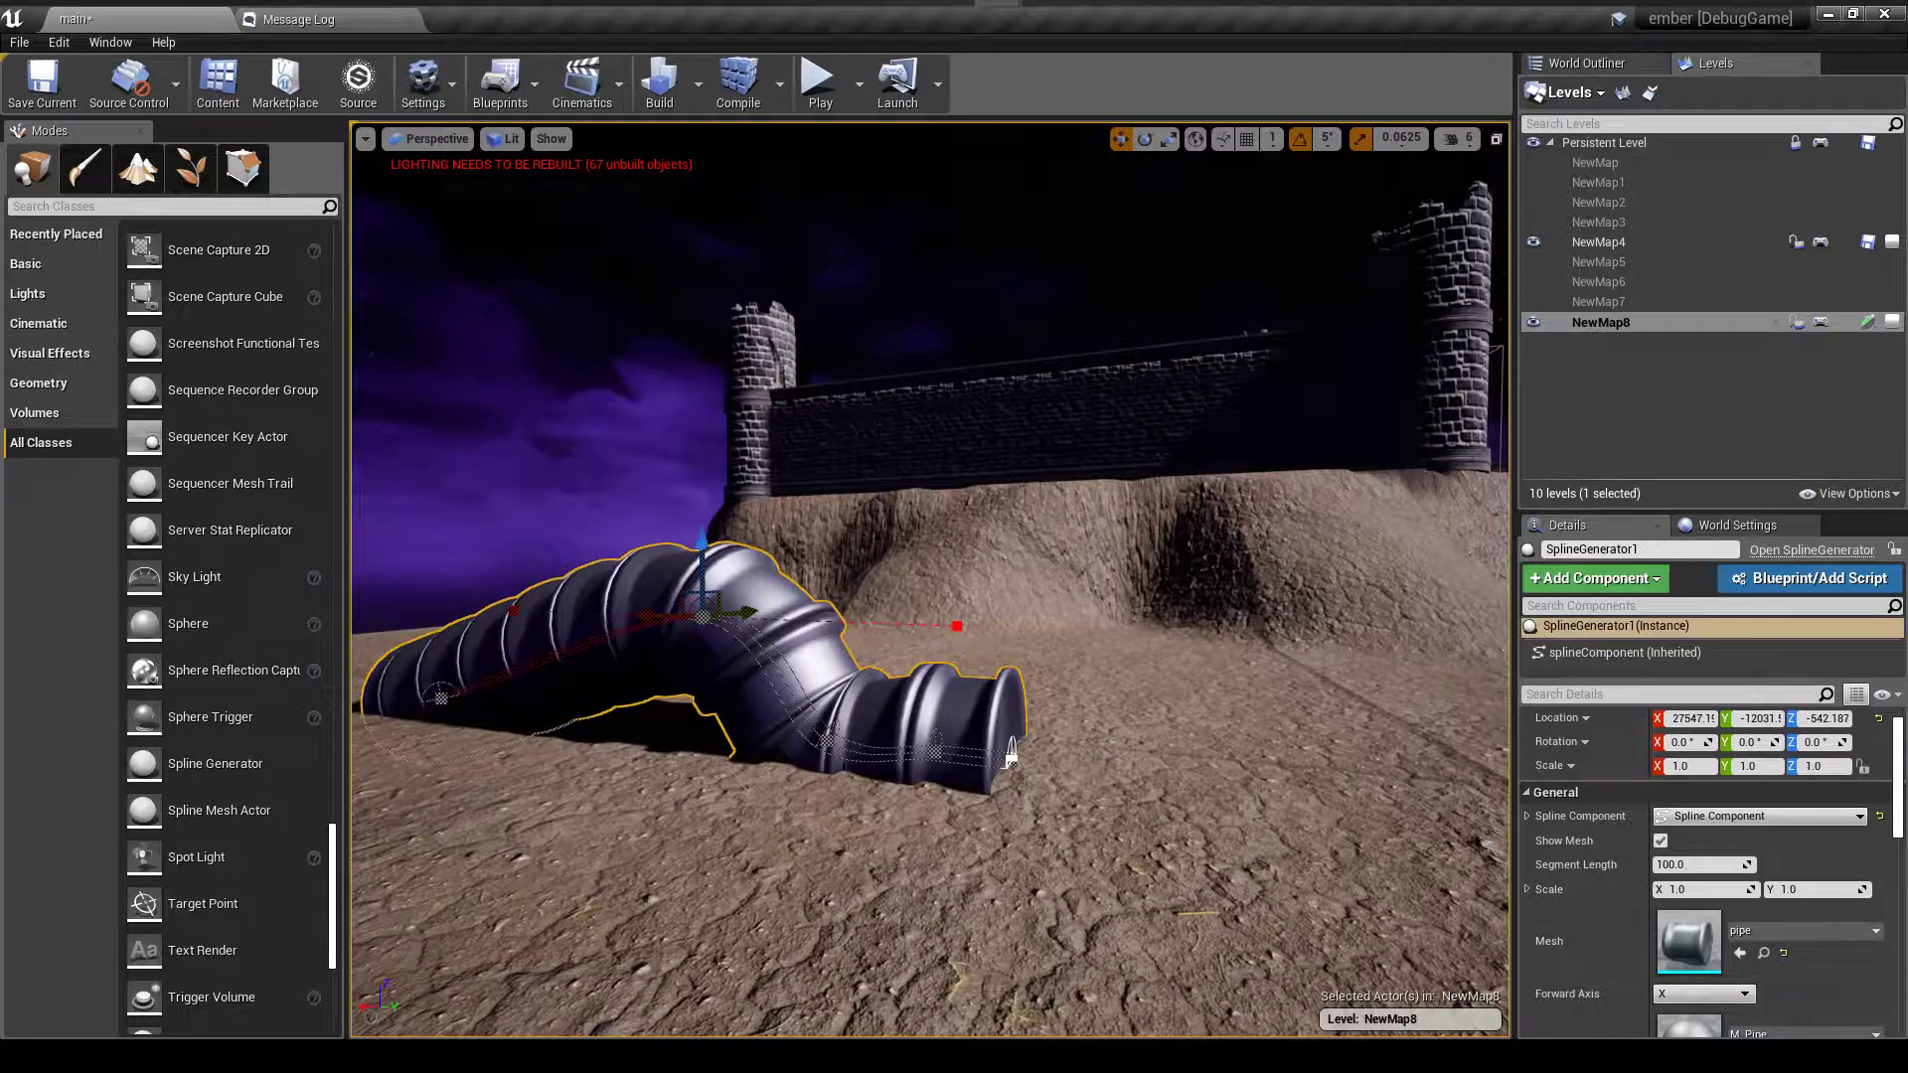
left_click(1011, 758)
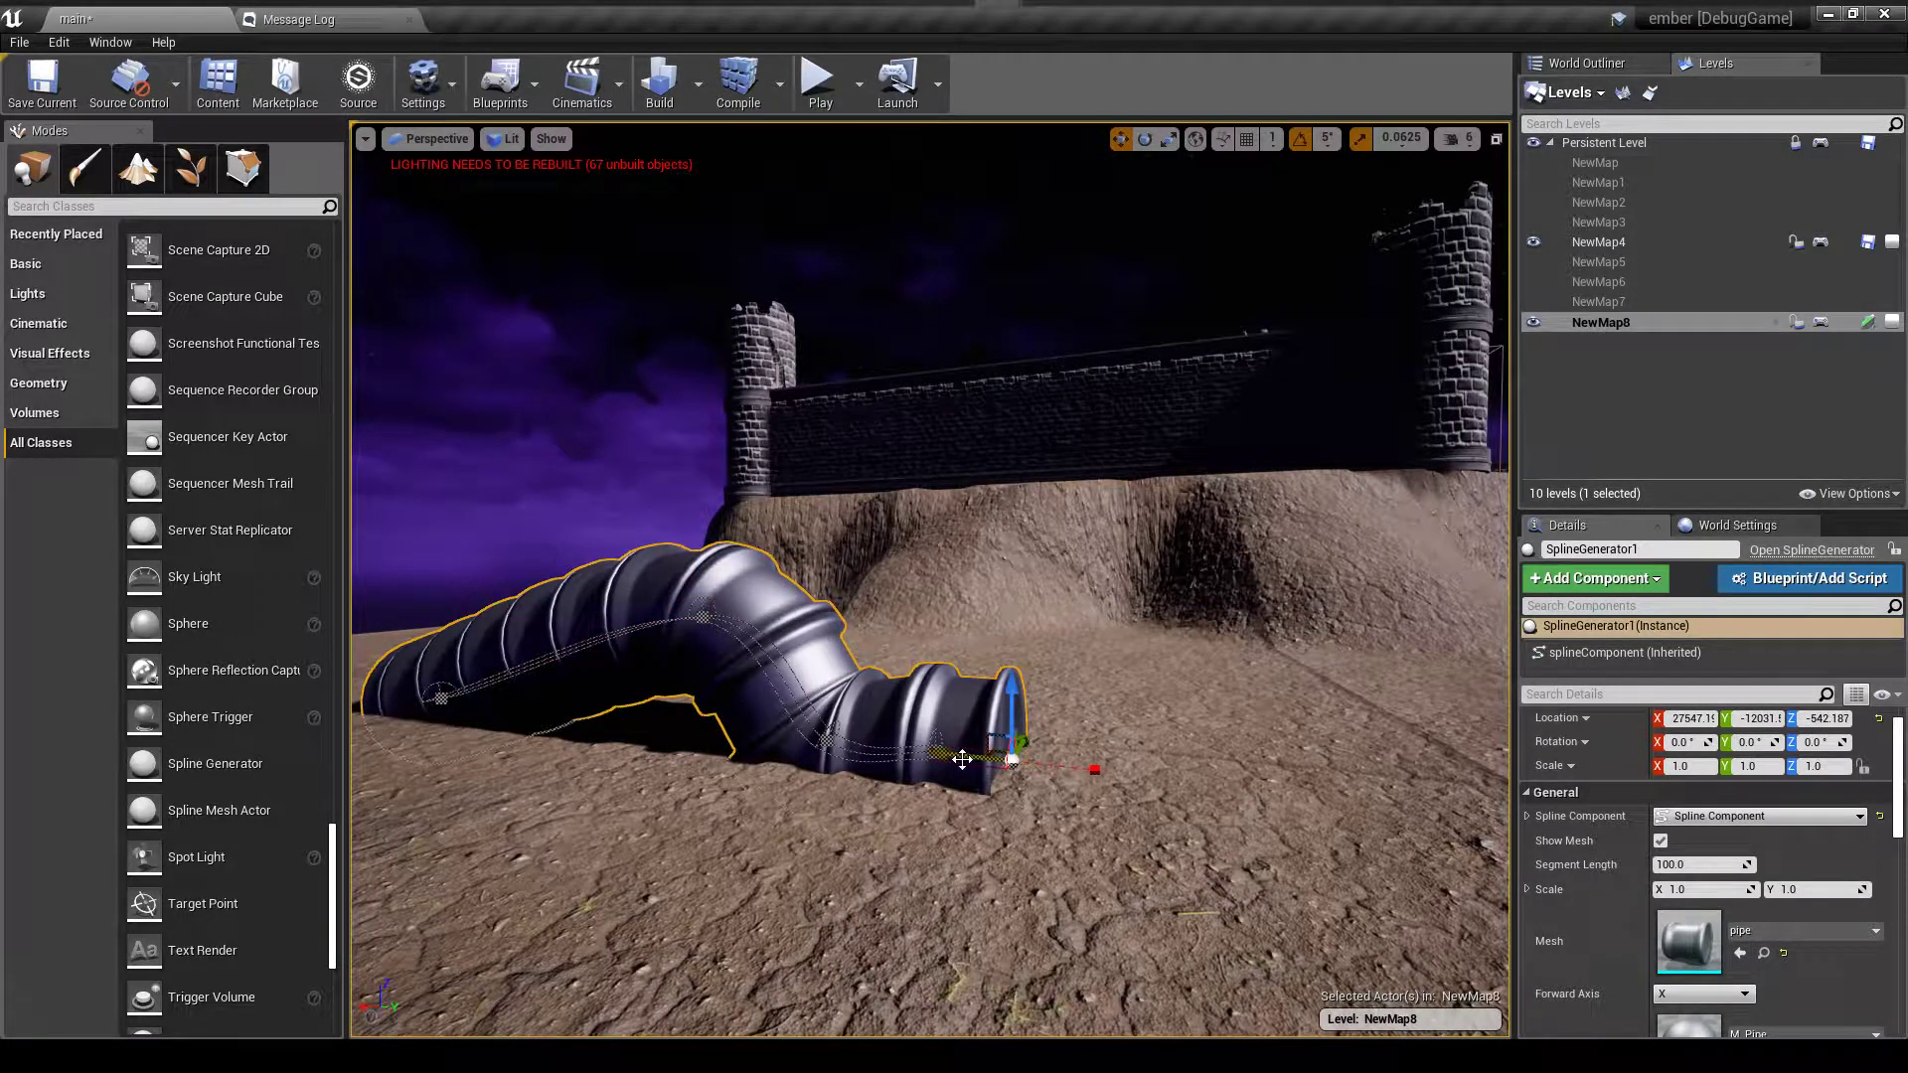
left_click_drag(954, 753, 1290, 773)
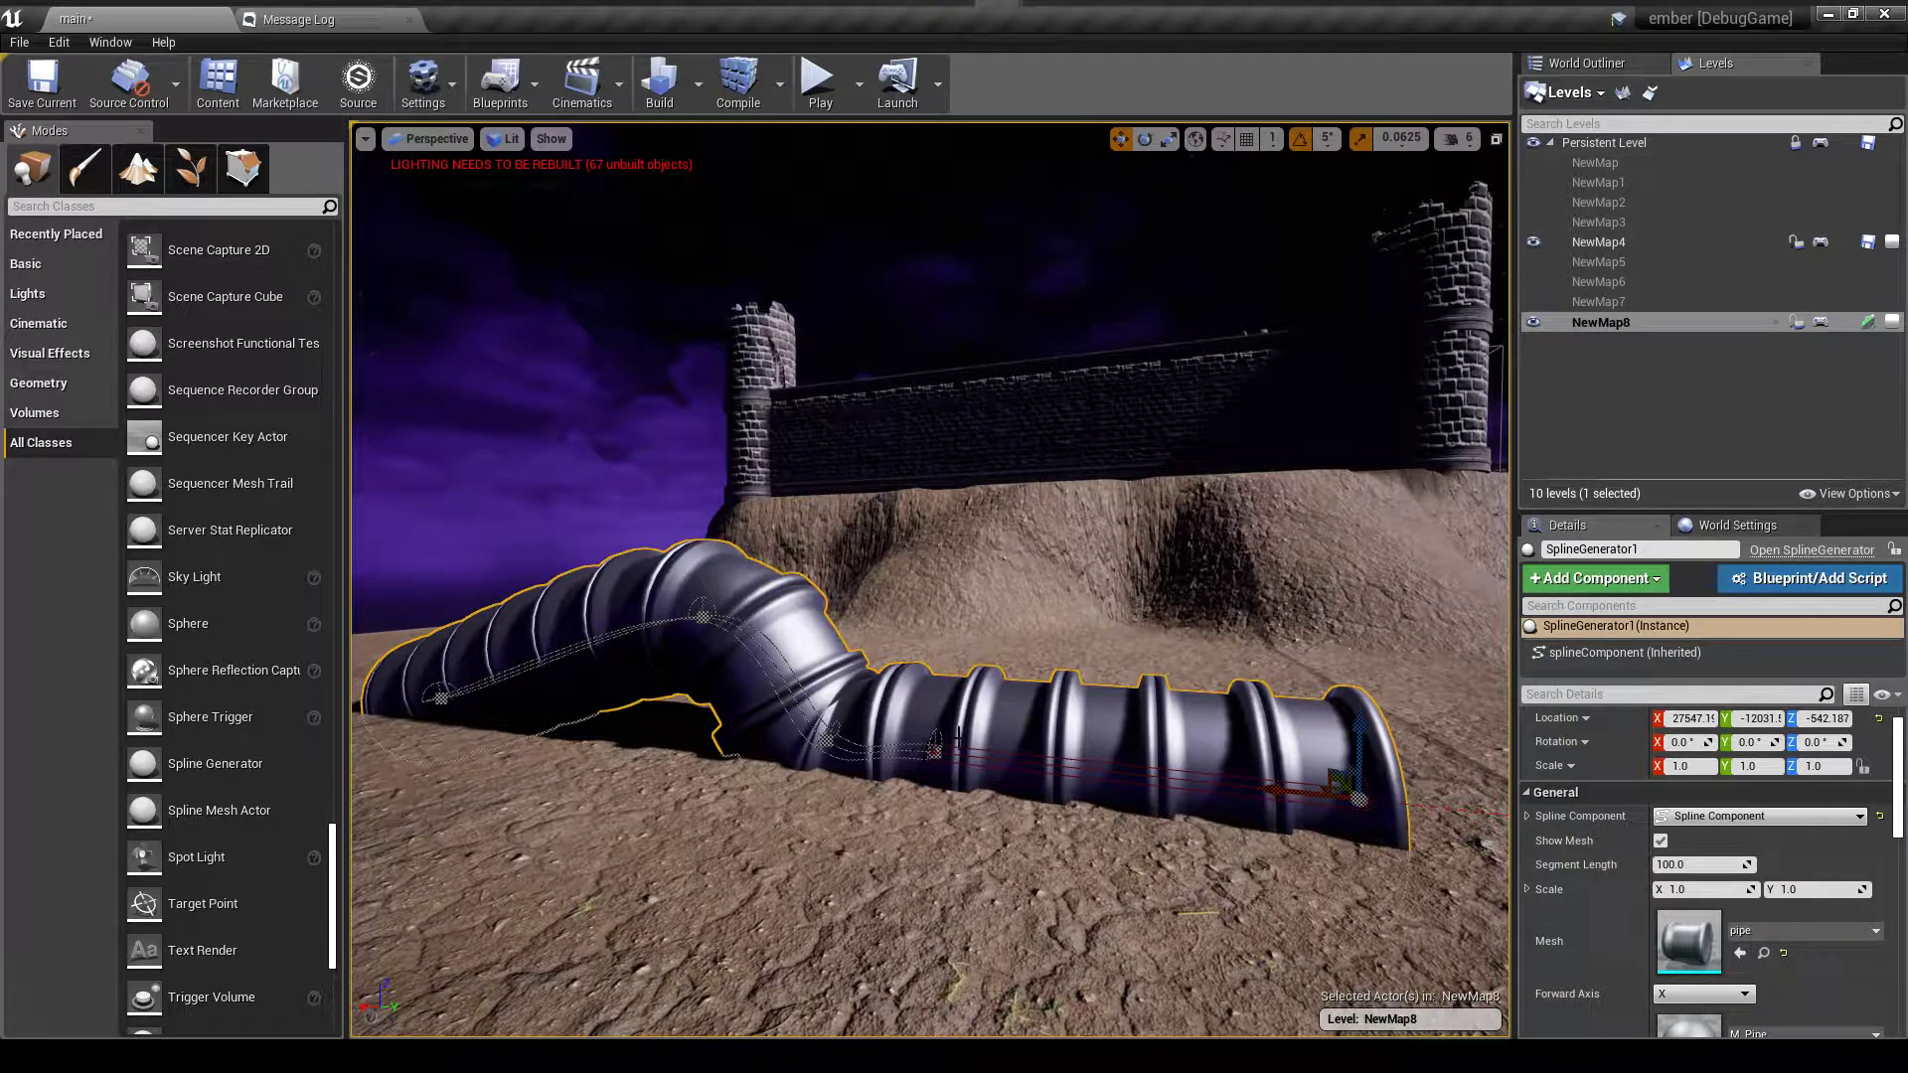
left_click(934, 753)
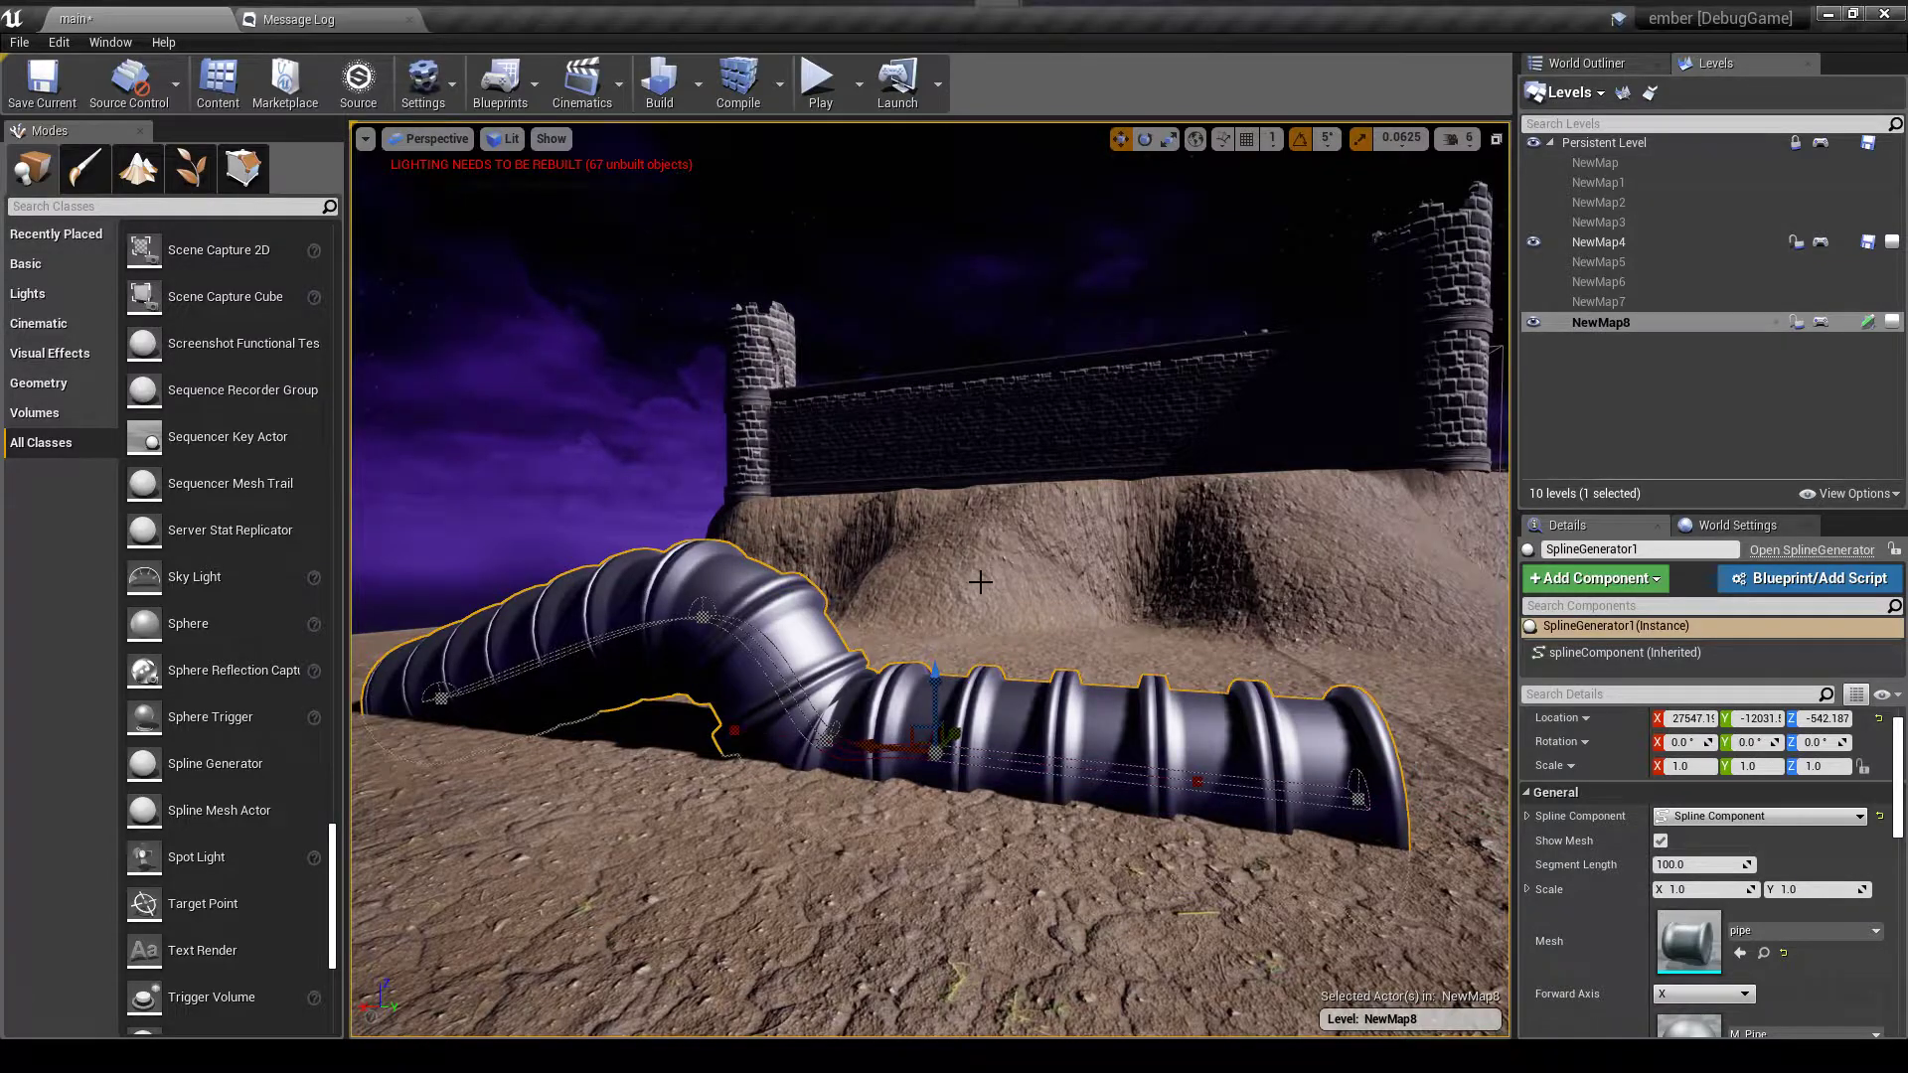
- Duplicate the spline point at the pipe's far end outward and raise the new point high above the ground
right_click_drag(979, 582, 765, 579)
key("w")
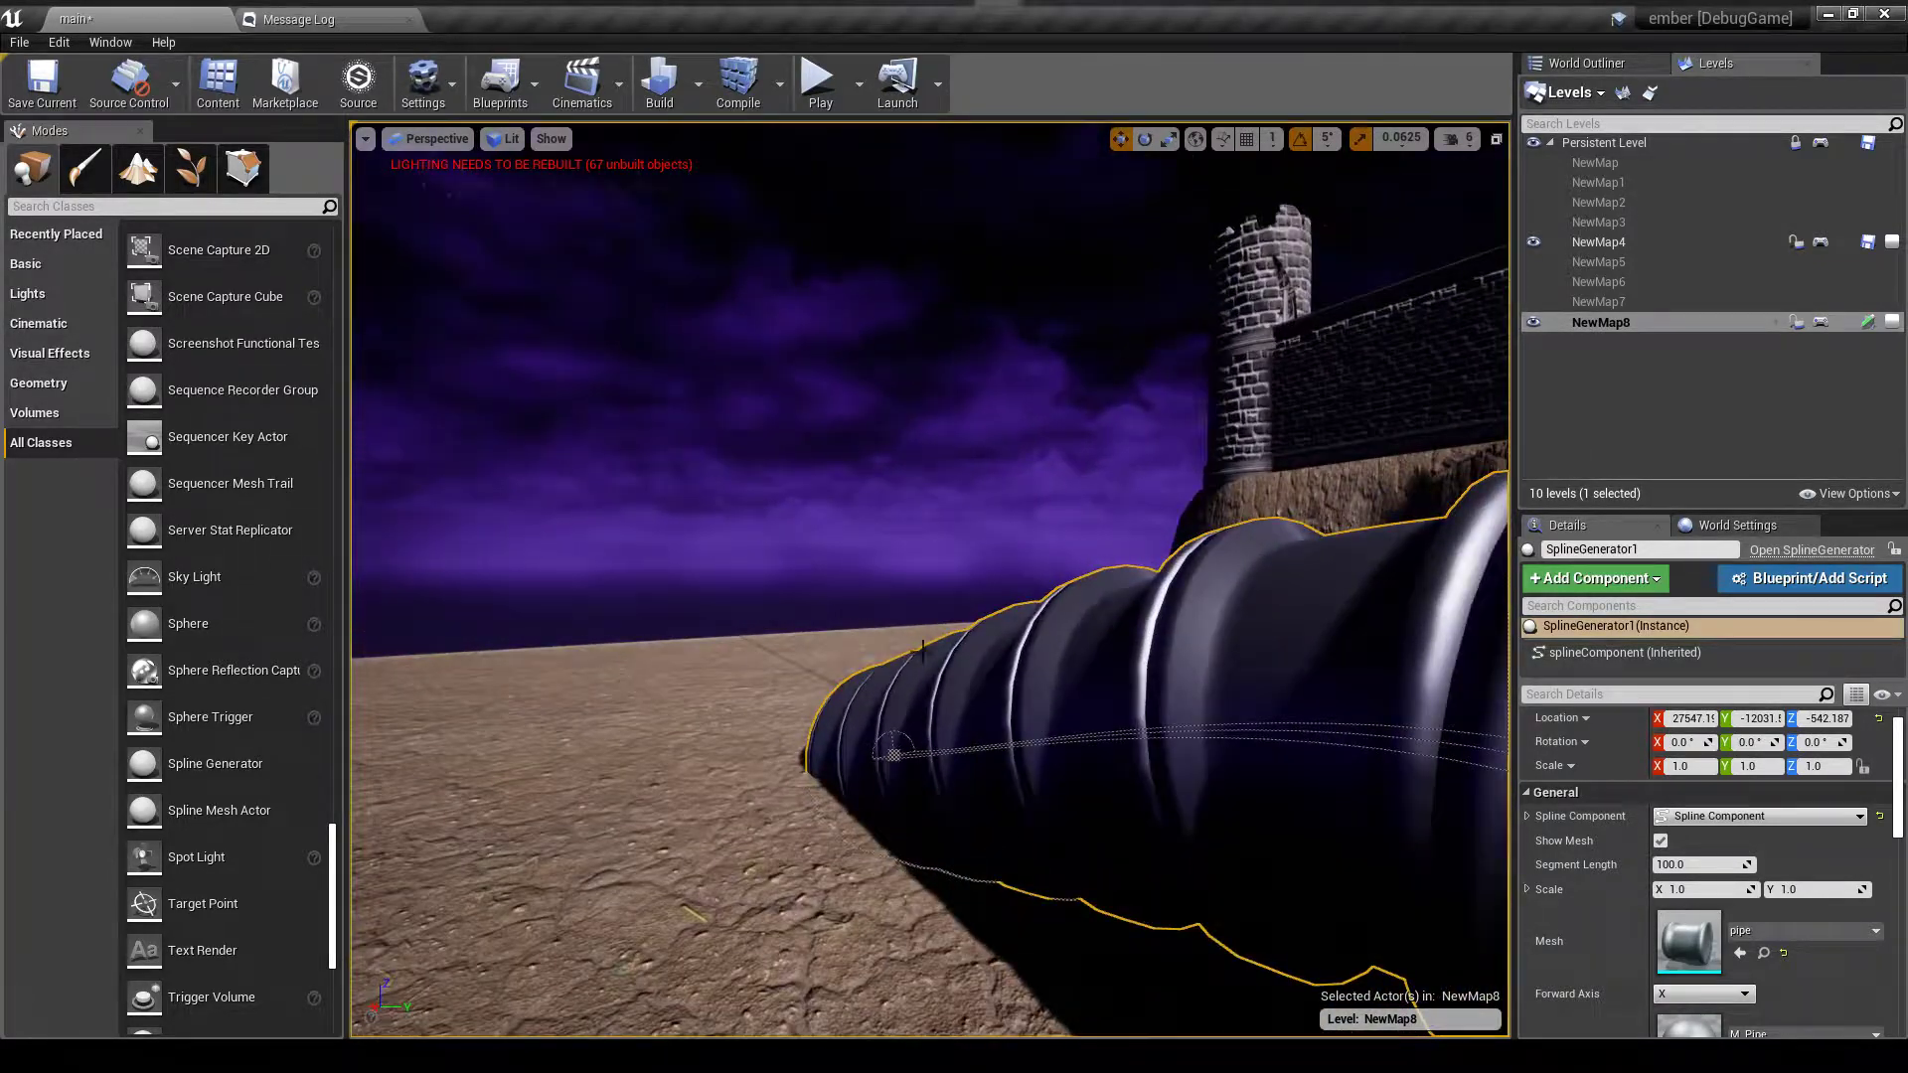
left_click(894, 753)
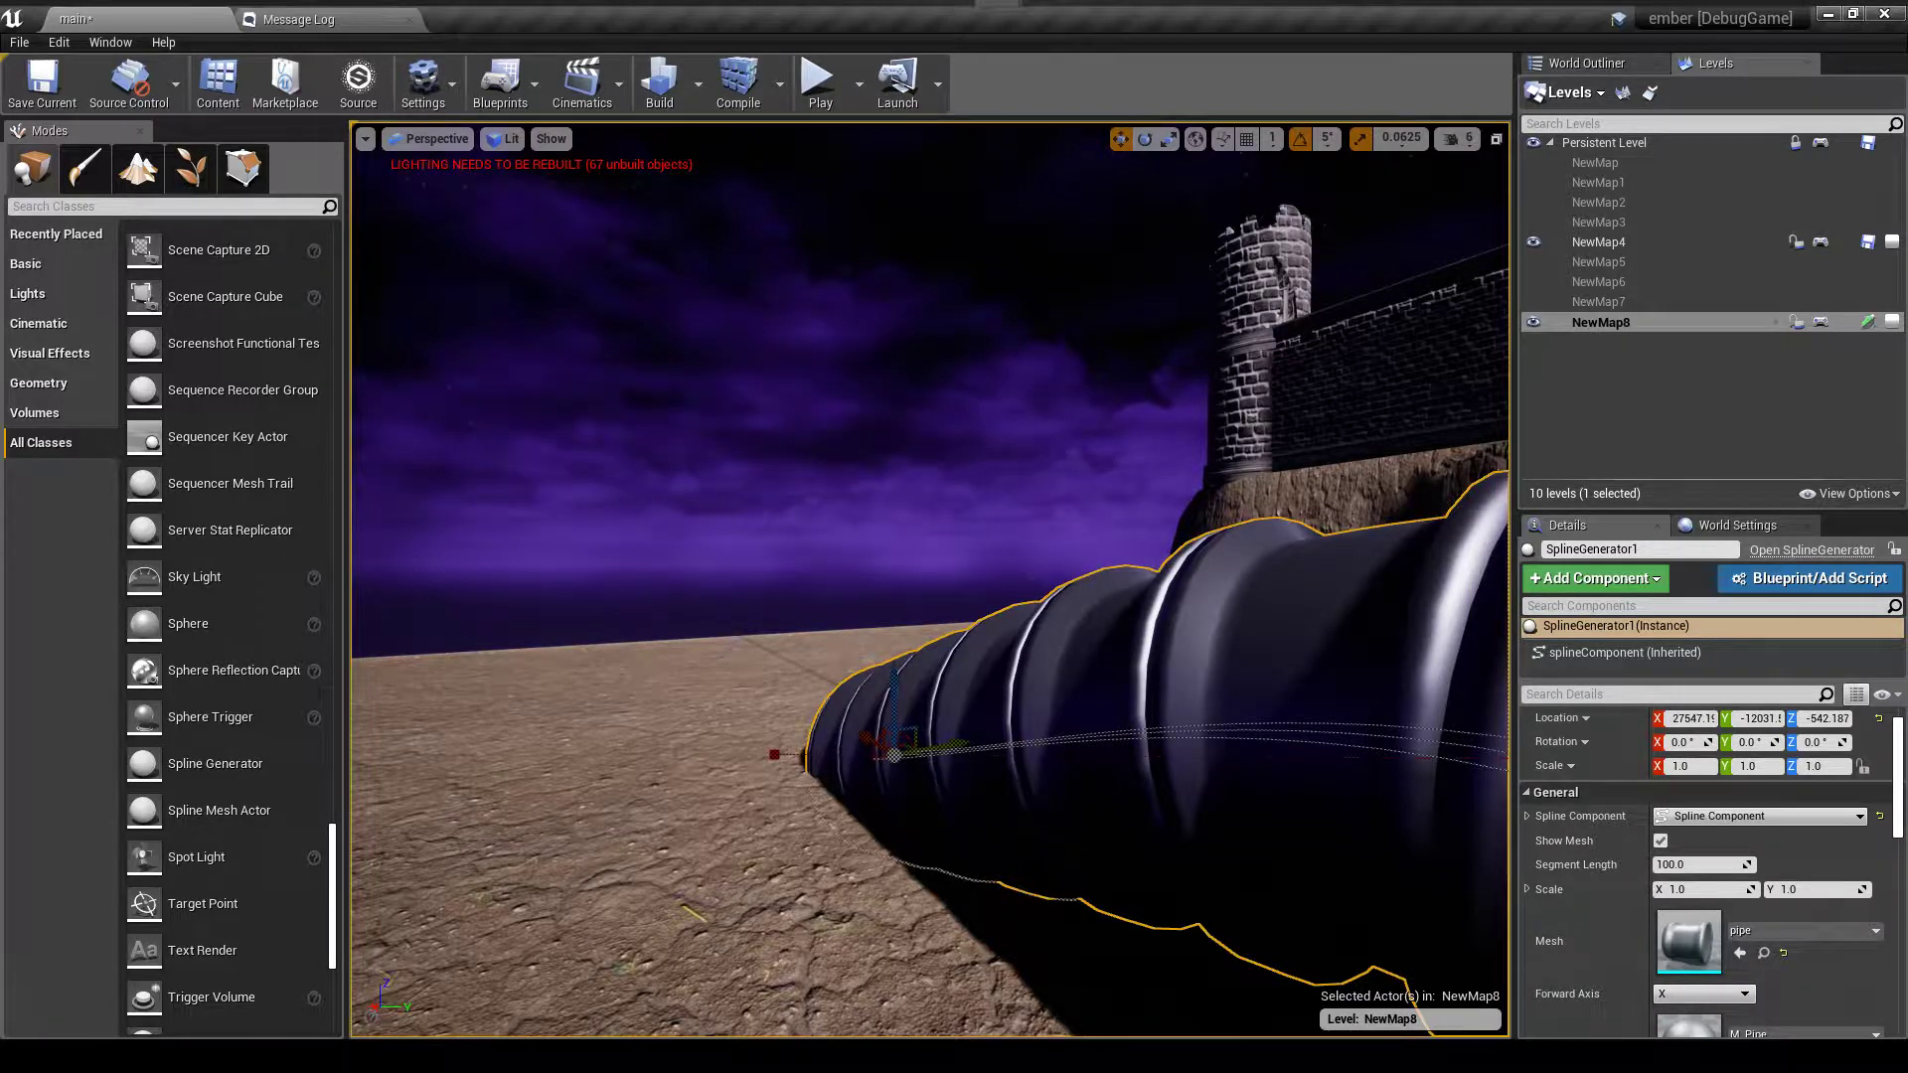
left_click_drag(954, 747, 559, 1023)
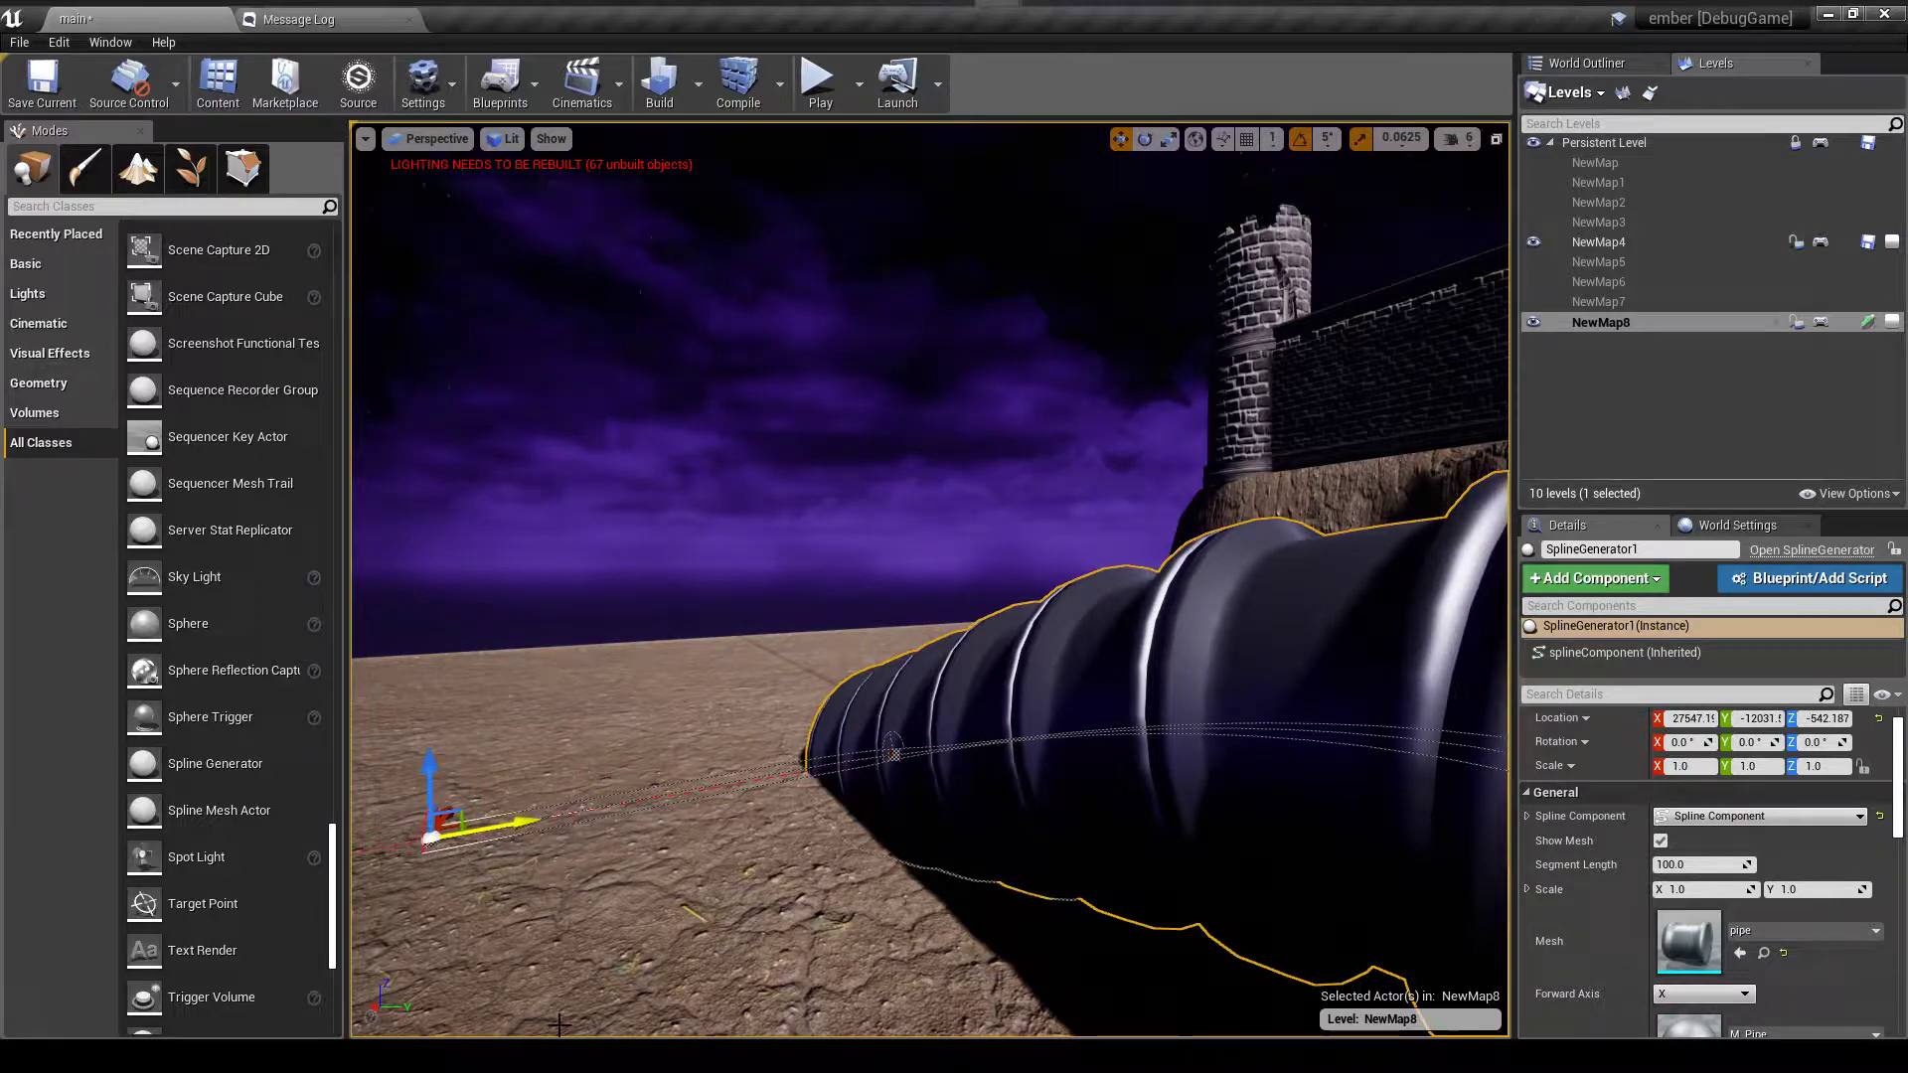
right_click_drag(668, 616, 650, 610)
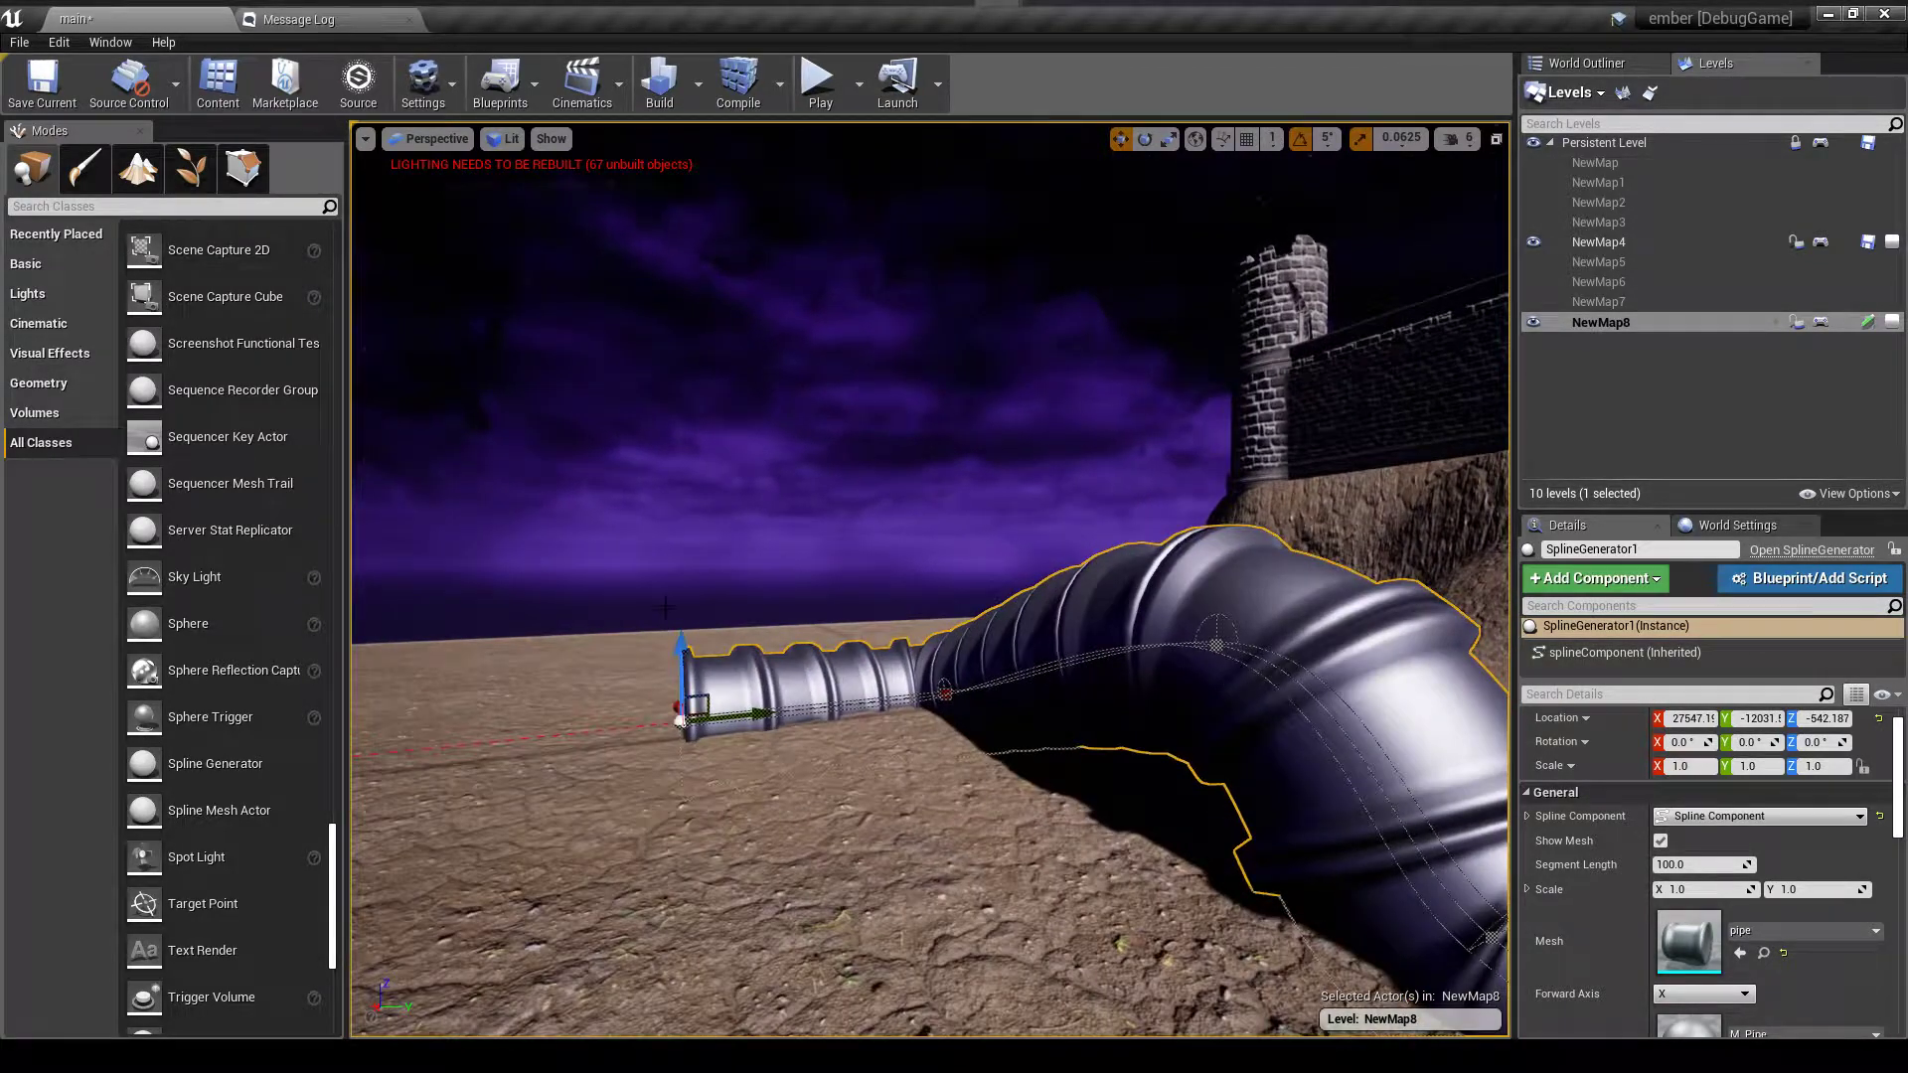
left_click_drag(682, 651, 756, 378)
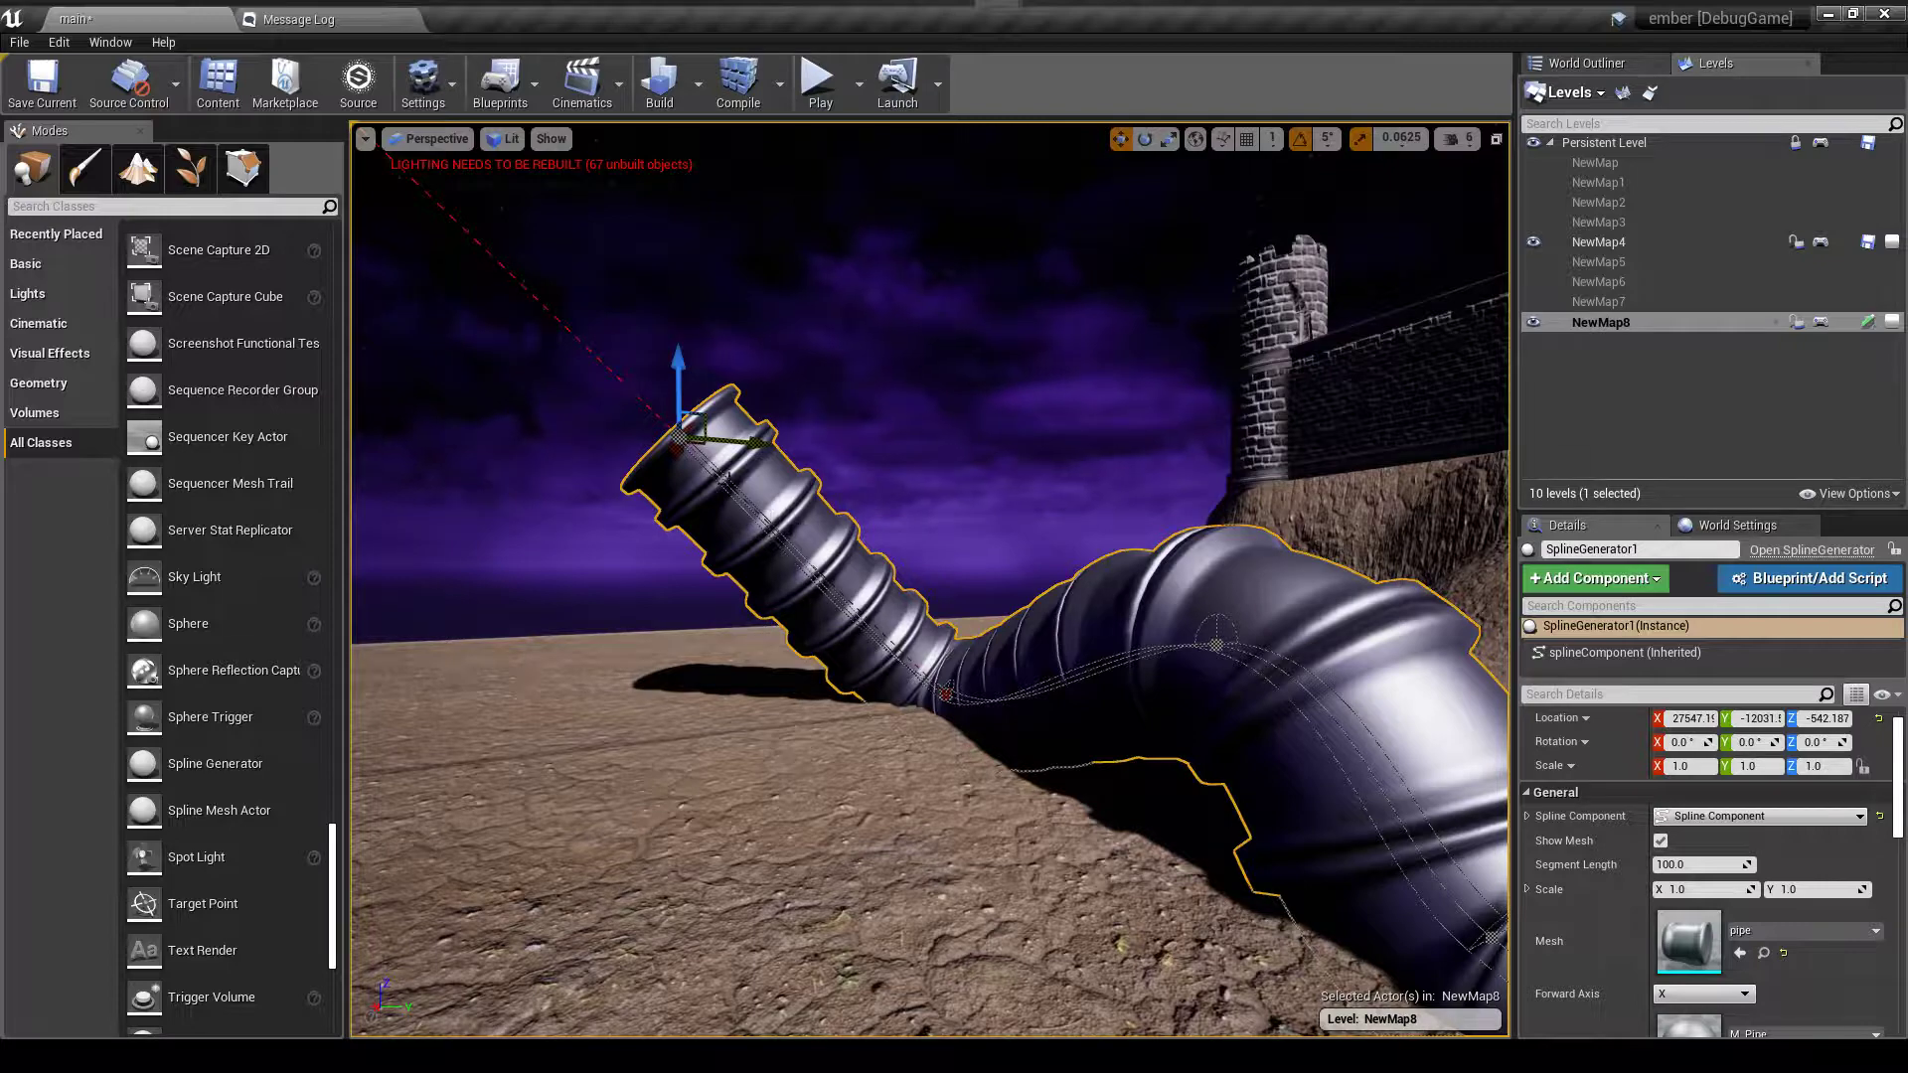
- Duplicate the raised end spline point horizontally outward to add a roughly level pipe section
left_click_drag(740, 443, 475, 440)
key("s")
mouse_move(554, 602)
right_mouse_down()
mouse_move(514, 600)
mouse_move(614, 594)
mouse_move(561, 590)
right_mouse_up()
key("w")
key("a")
key("s")
key("w")
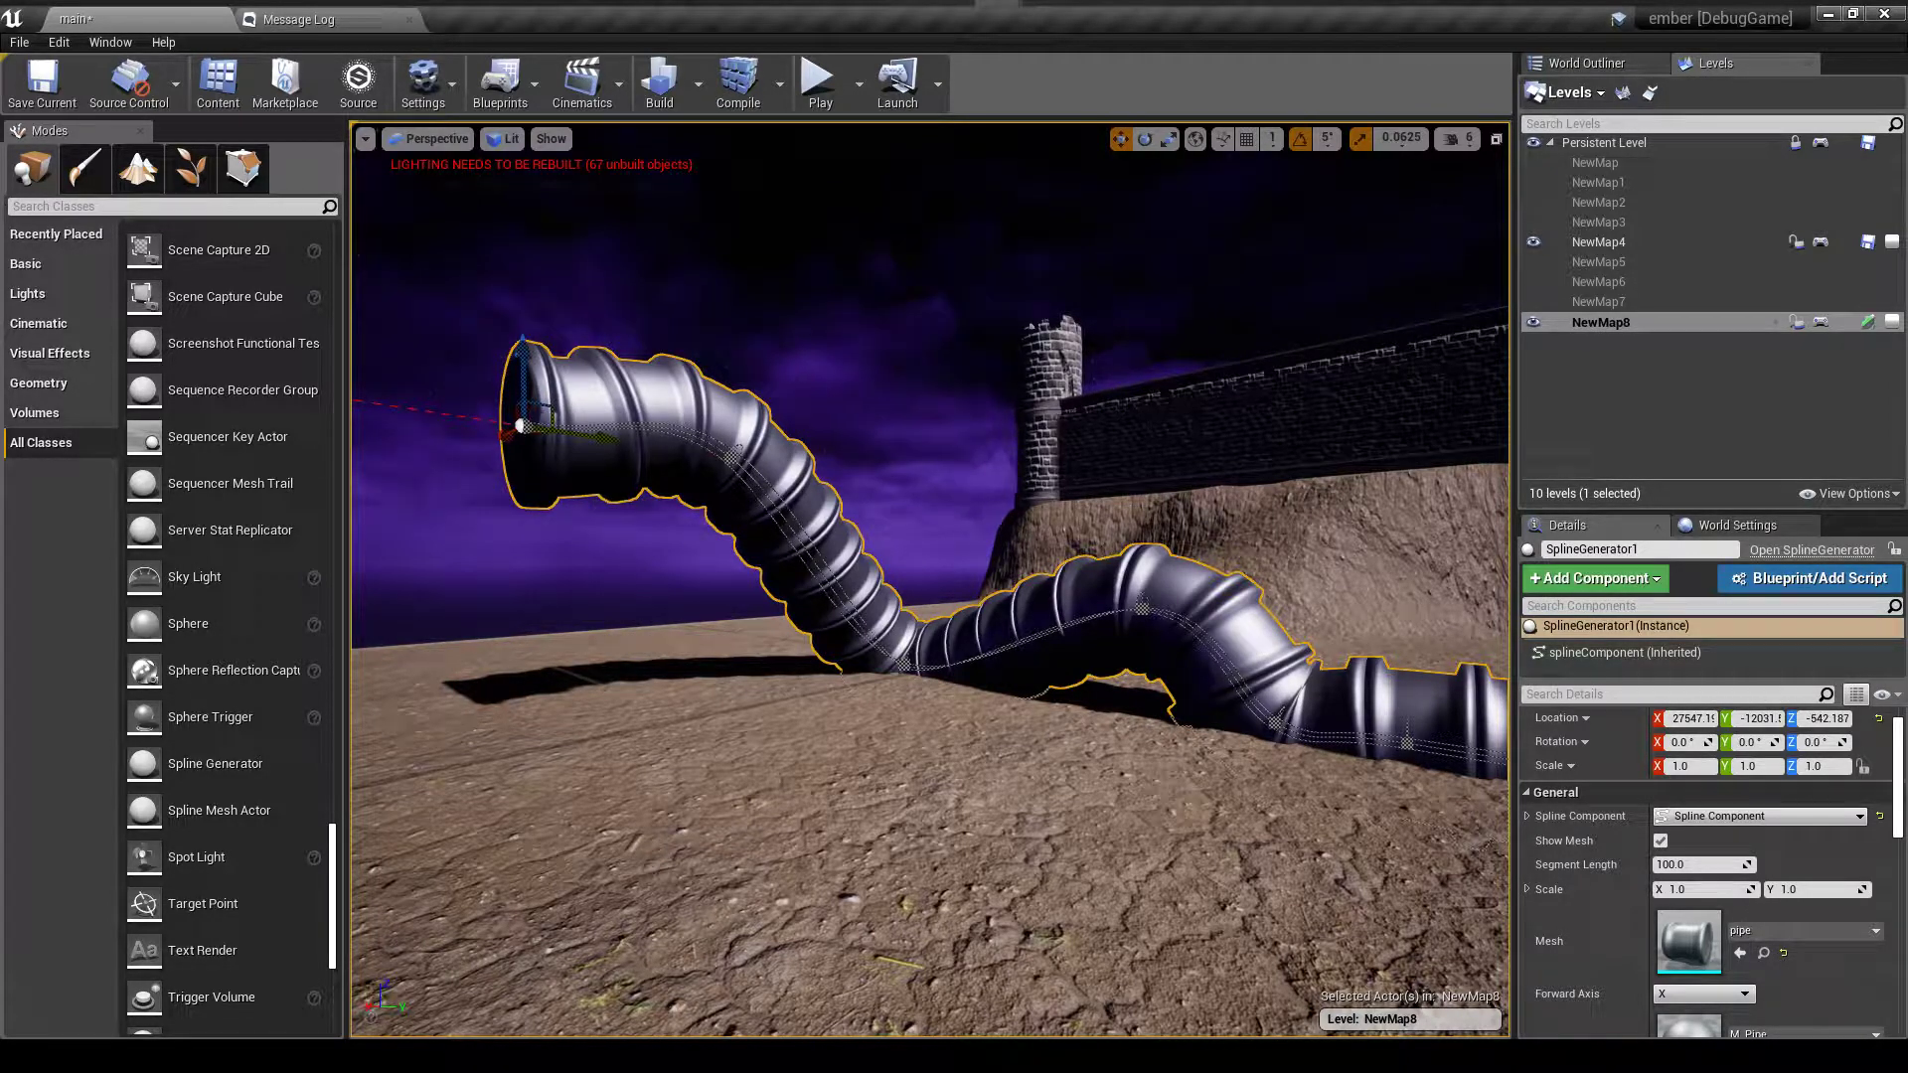
mouse_move(624, 508)
right_mouse_down()
mouse_move(572, 508)
mouse_move(628, 508)
right_mouse_up()
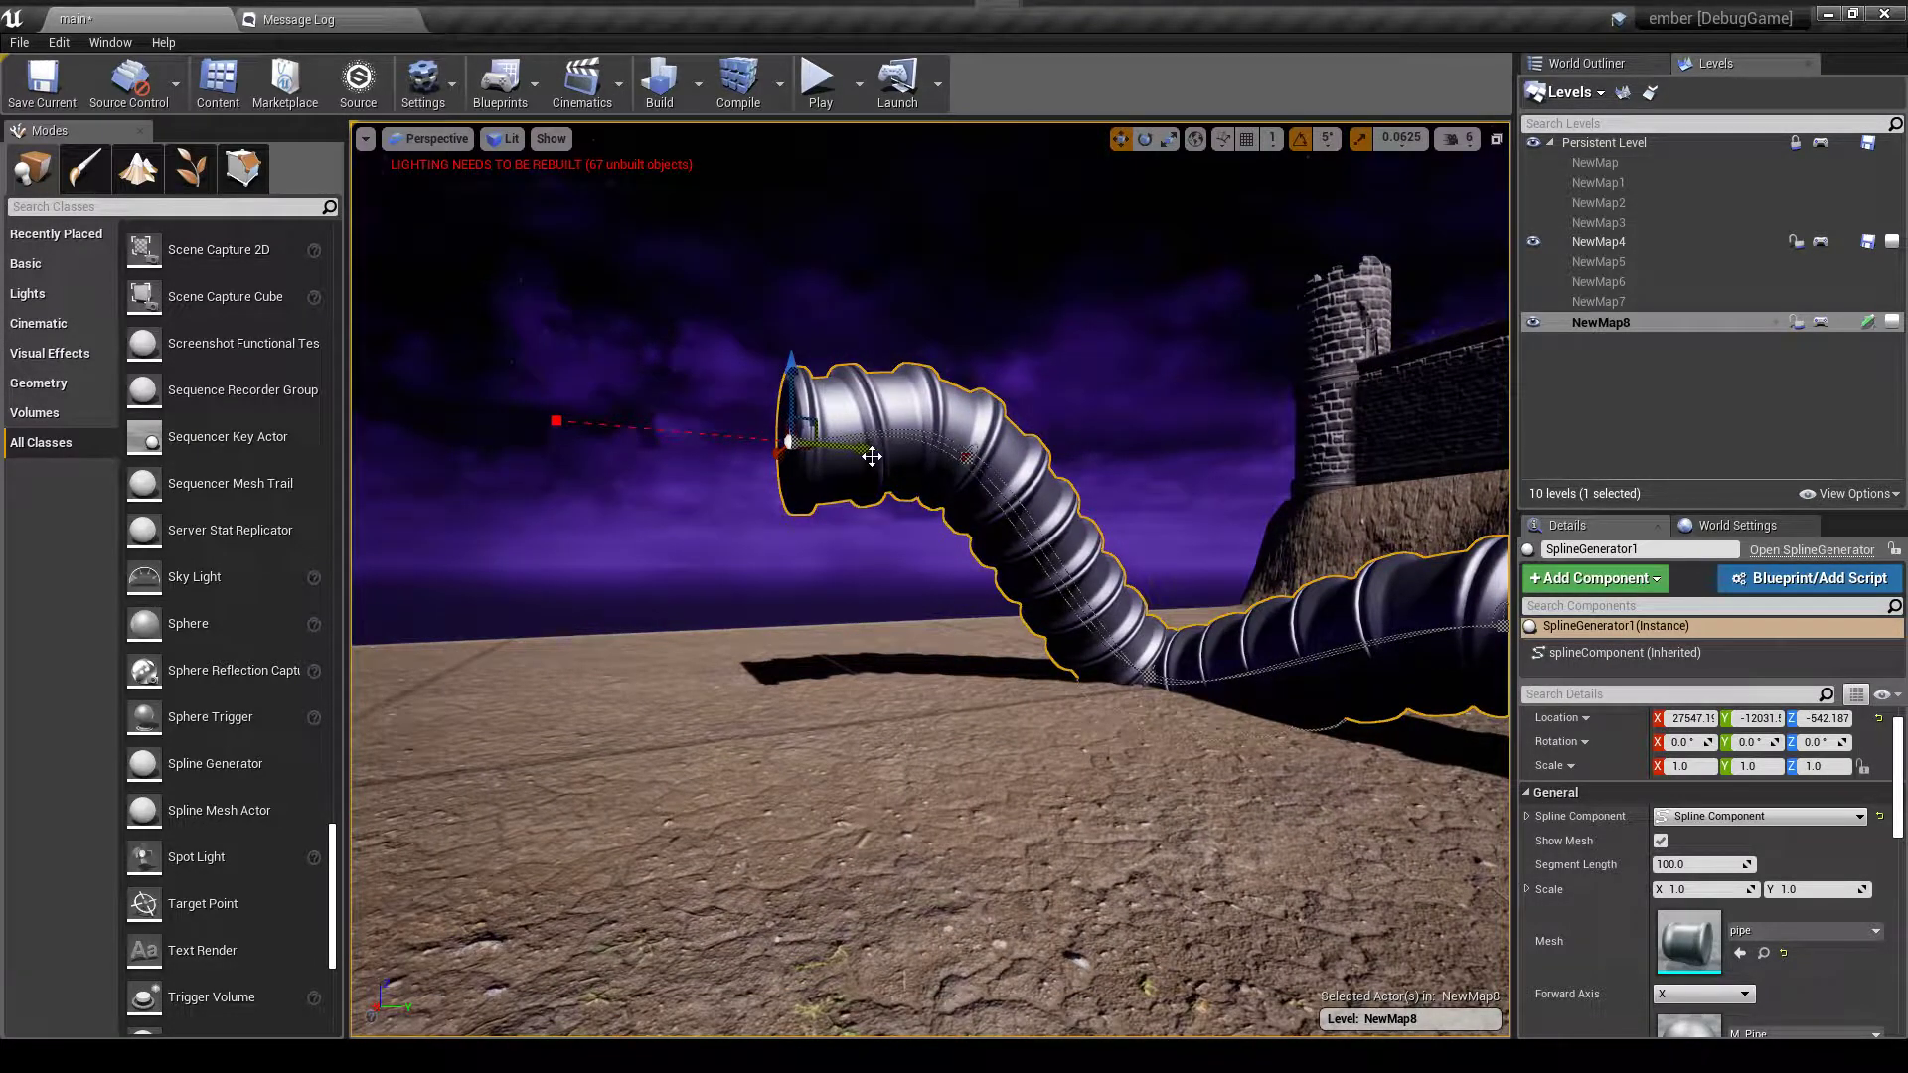
right_click_drag(864, 484, 849, 484)
key("s")
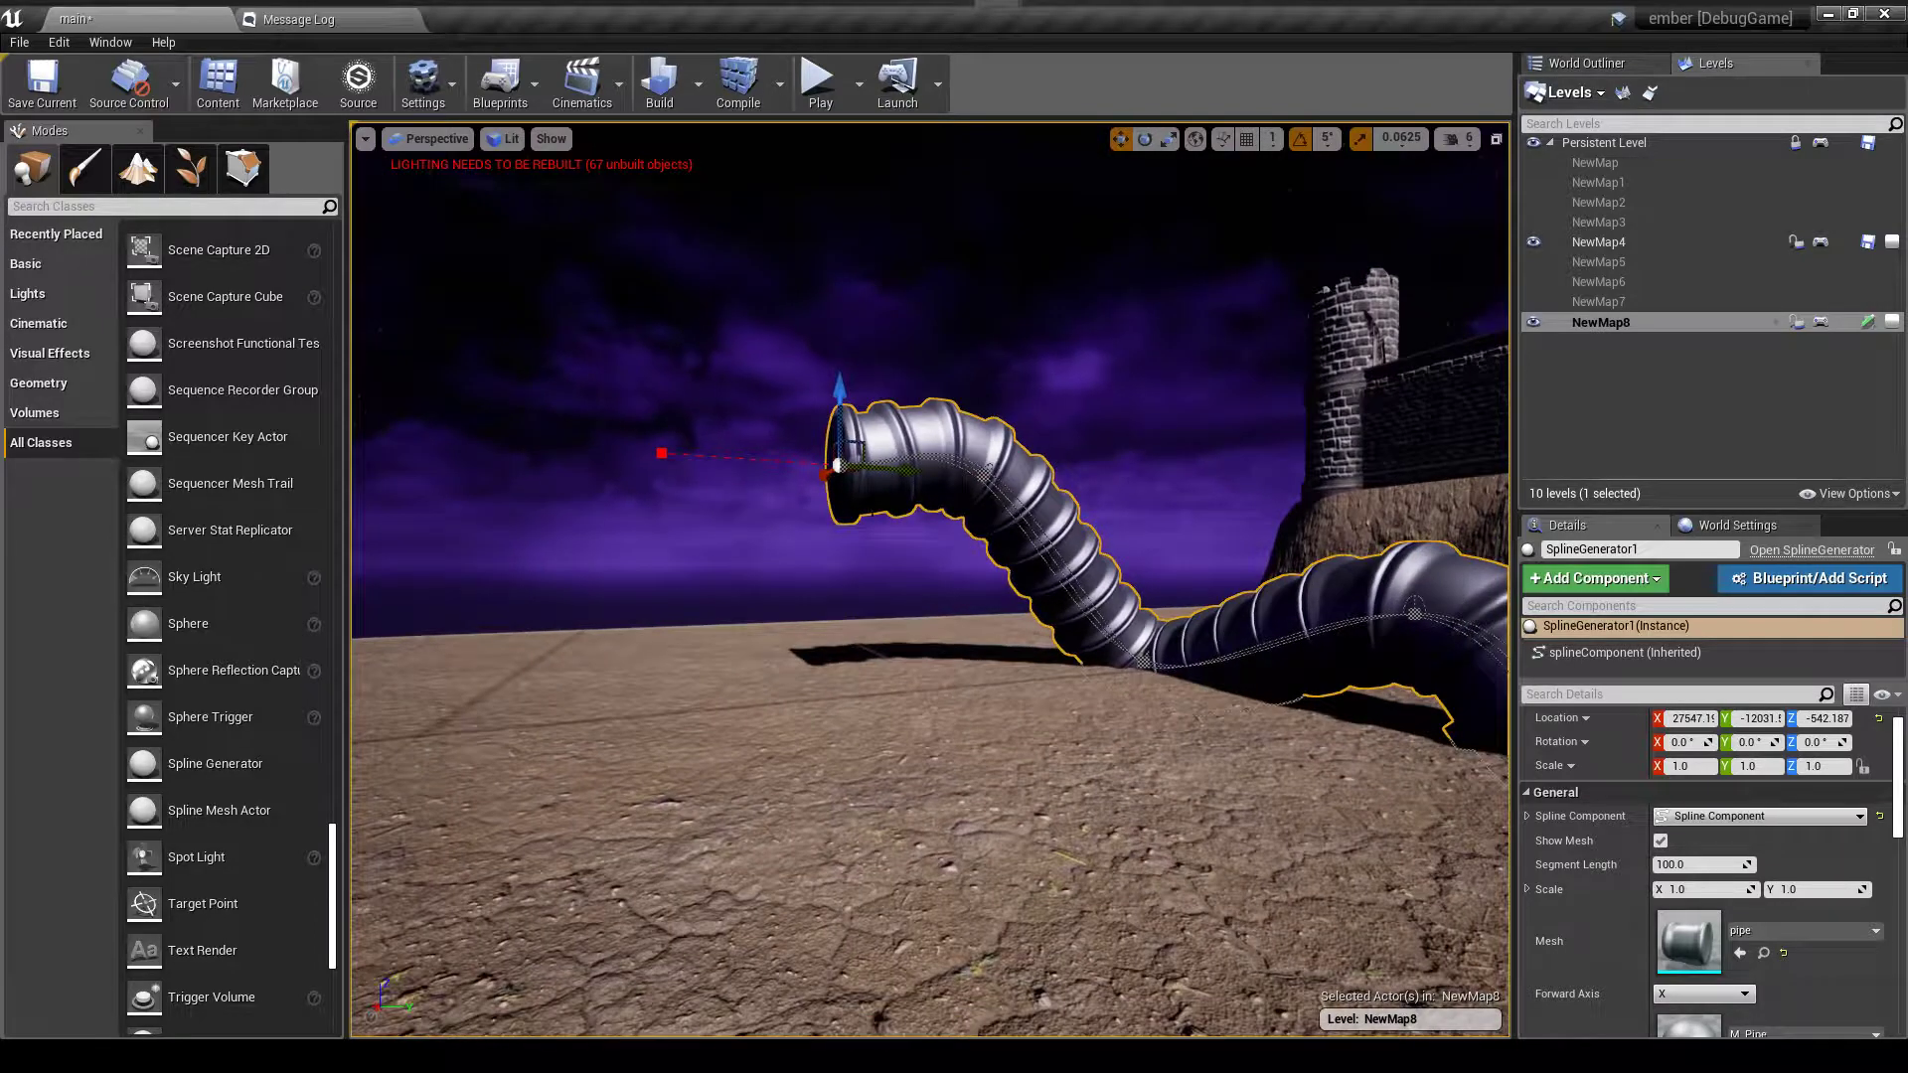
- Duplicate the raised end spline point outward again to extend the pipe with a long, roughly level section
scroll(838, 555, "down", 3)
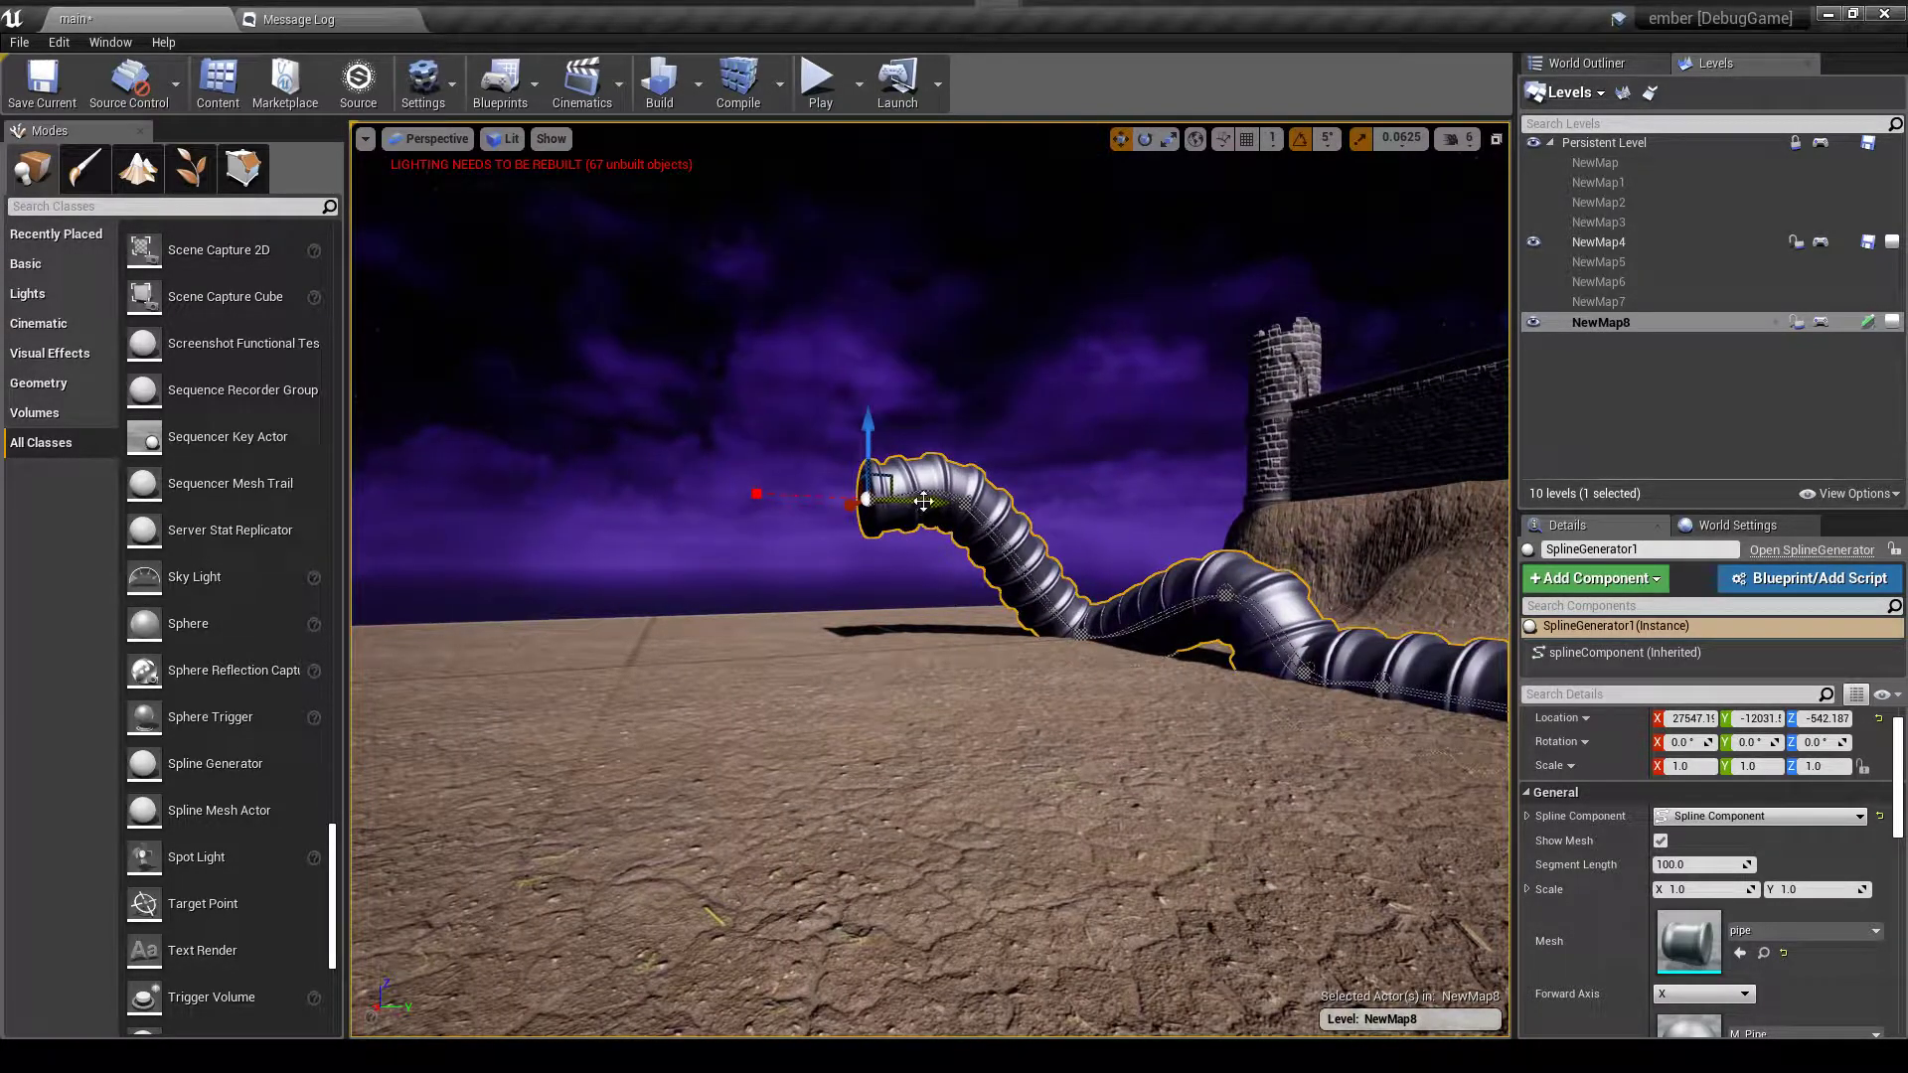
left_click_drag(926, 503, 472, 647, "alt")
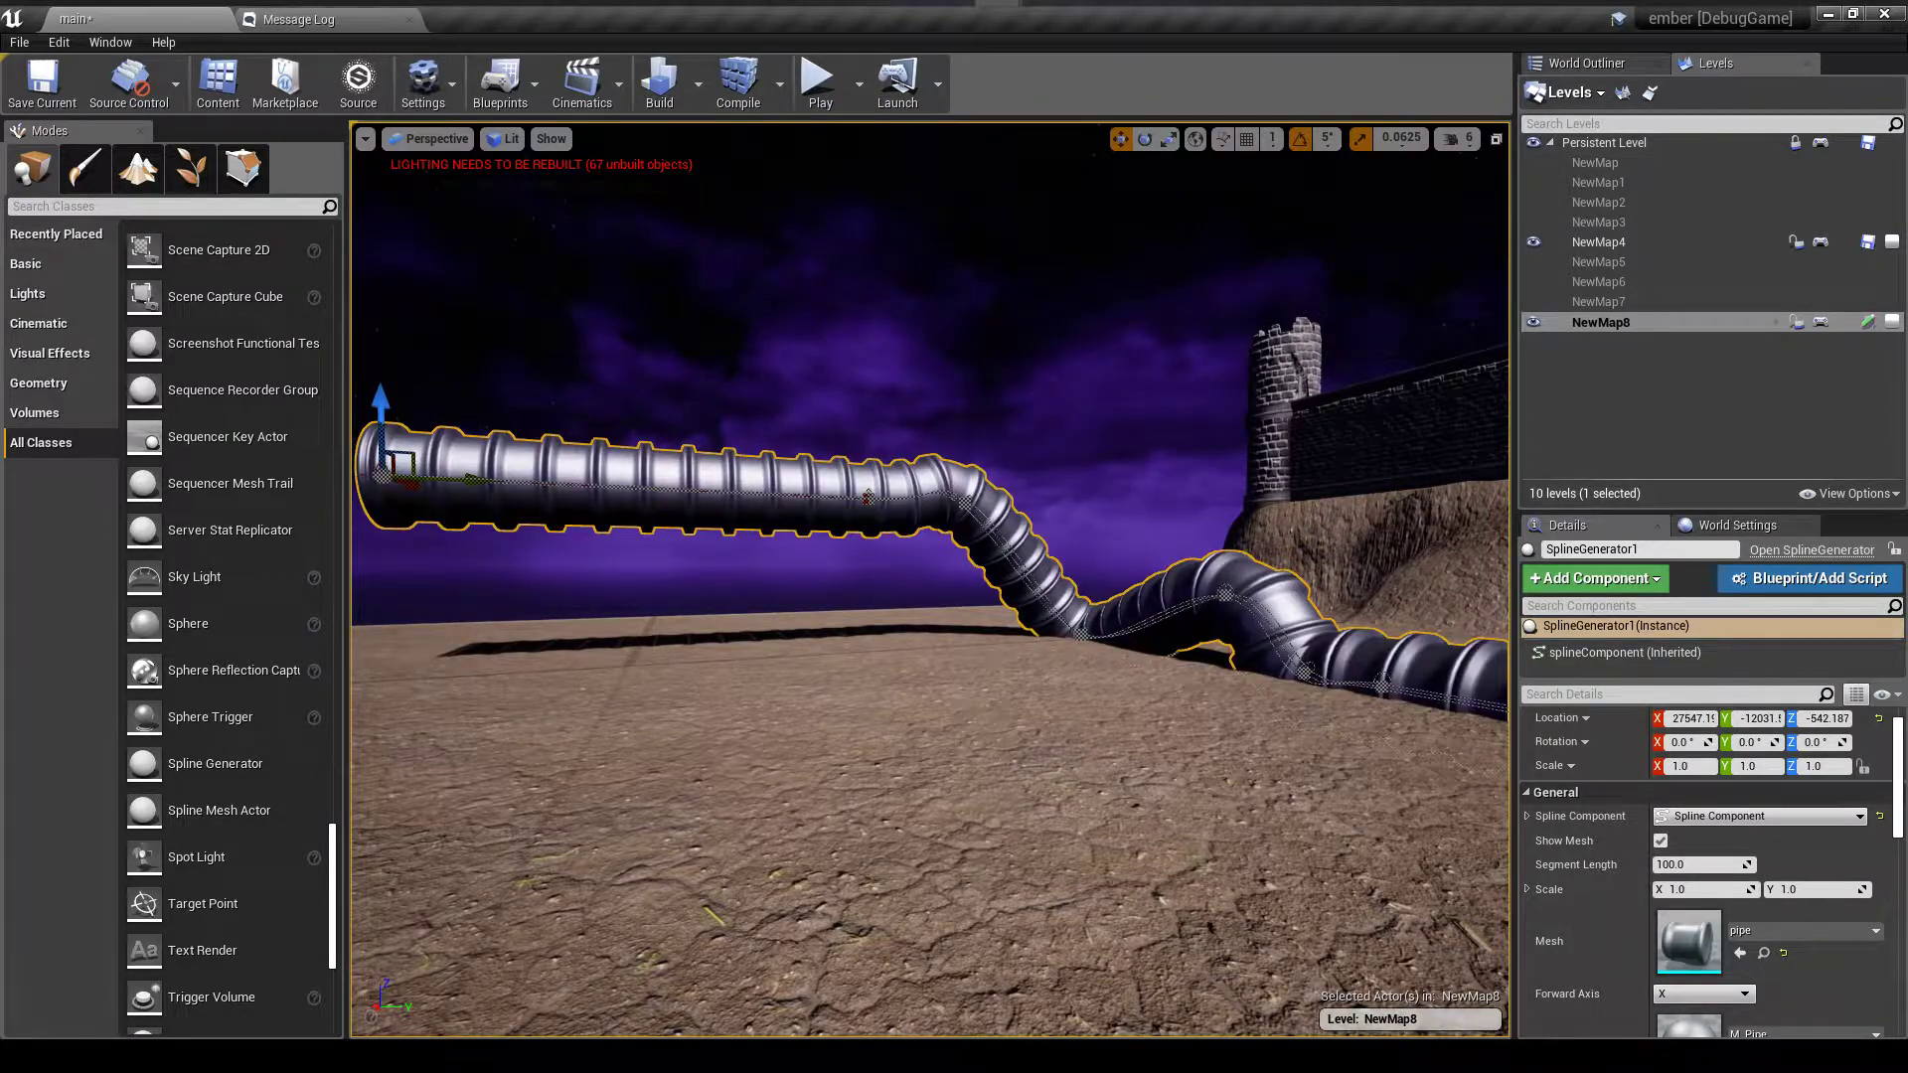
key("s")
right_click_drag(472, 647, 431, 646)
key("w")
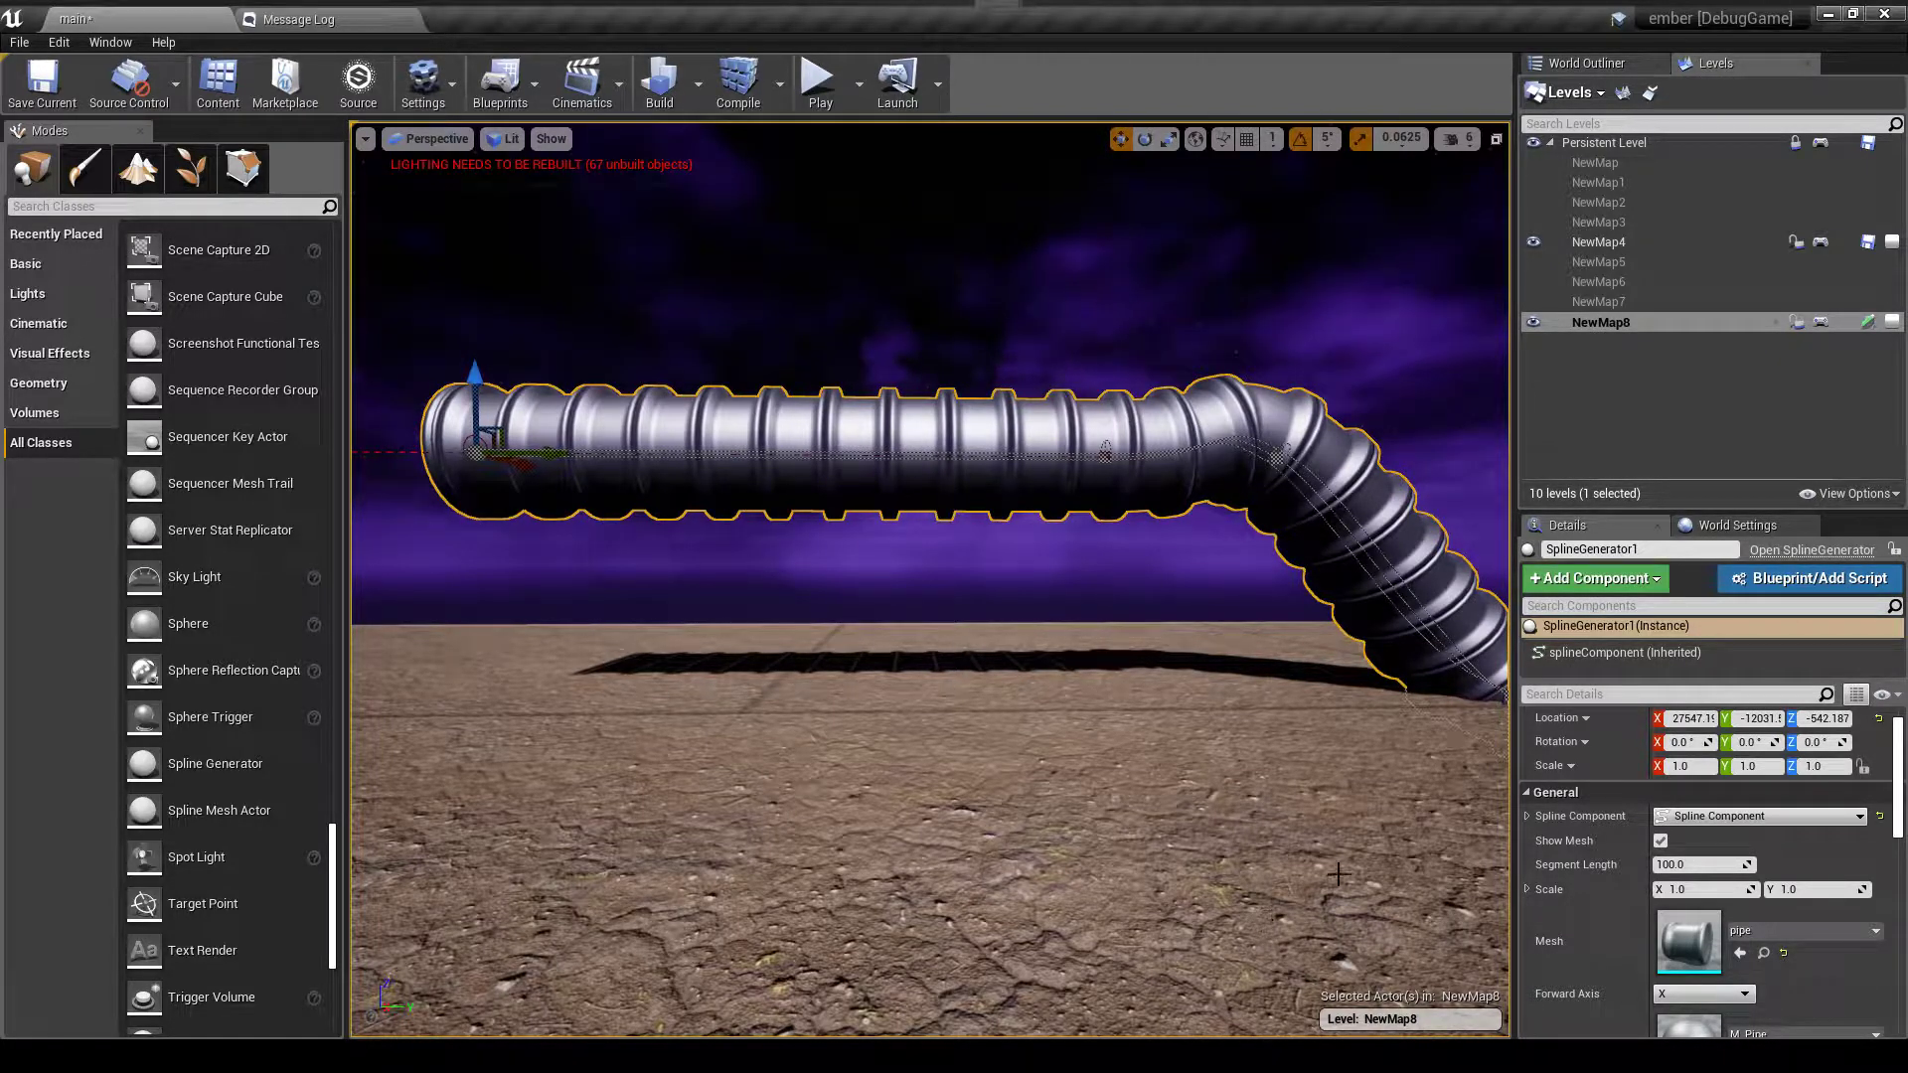
- Increase the pipe's segment length to about 303.68 and check the spacing of the stretched segments
left_click_drag(1708, 860, 1735, 860)
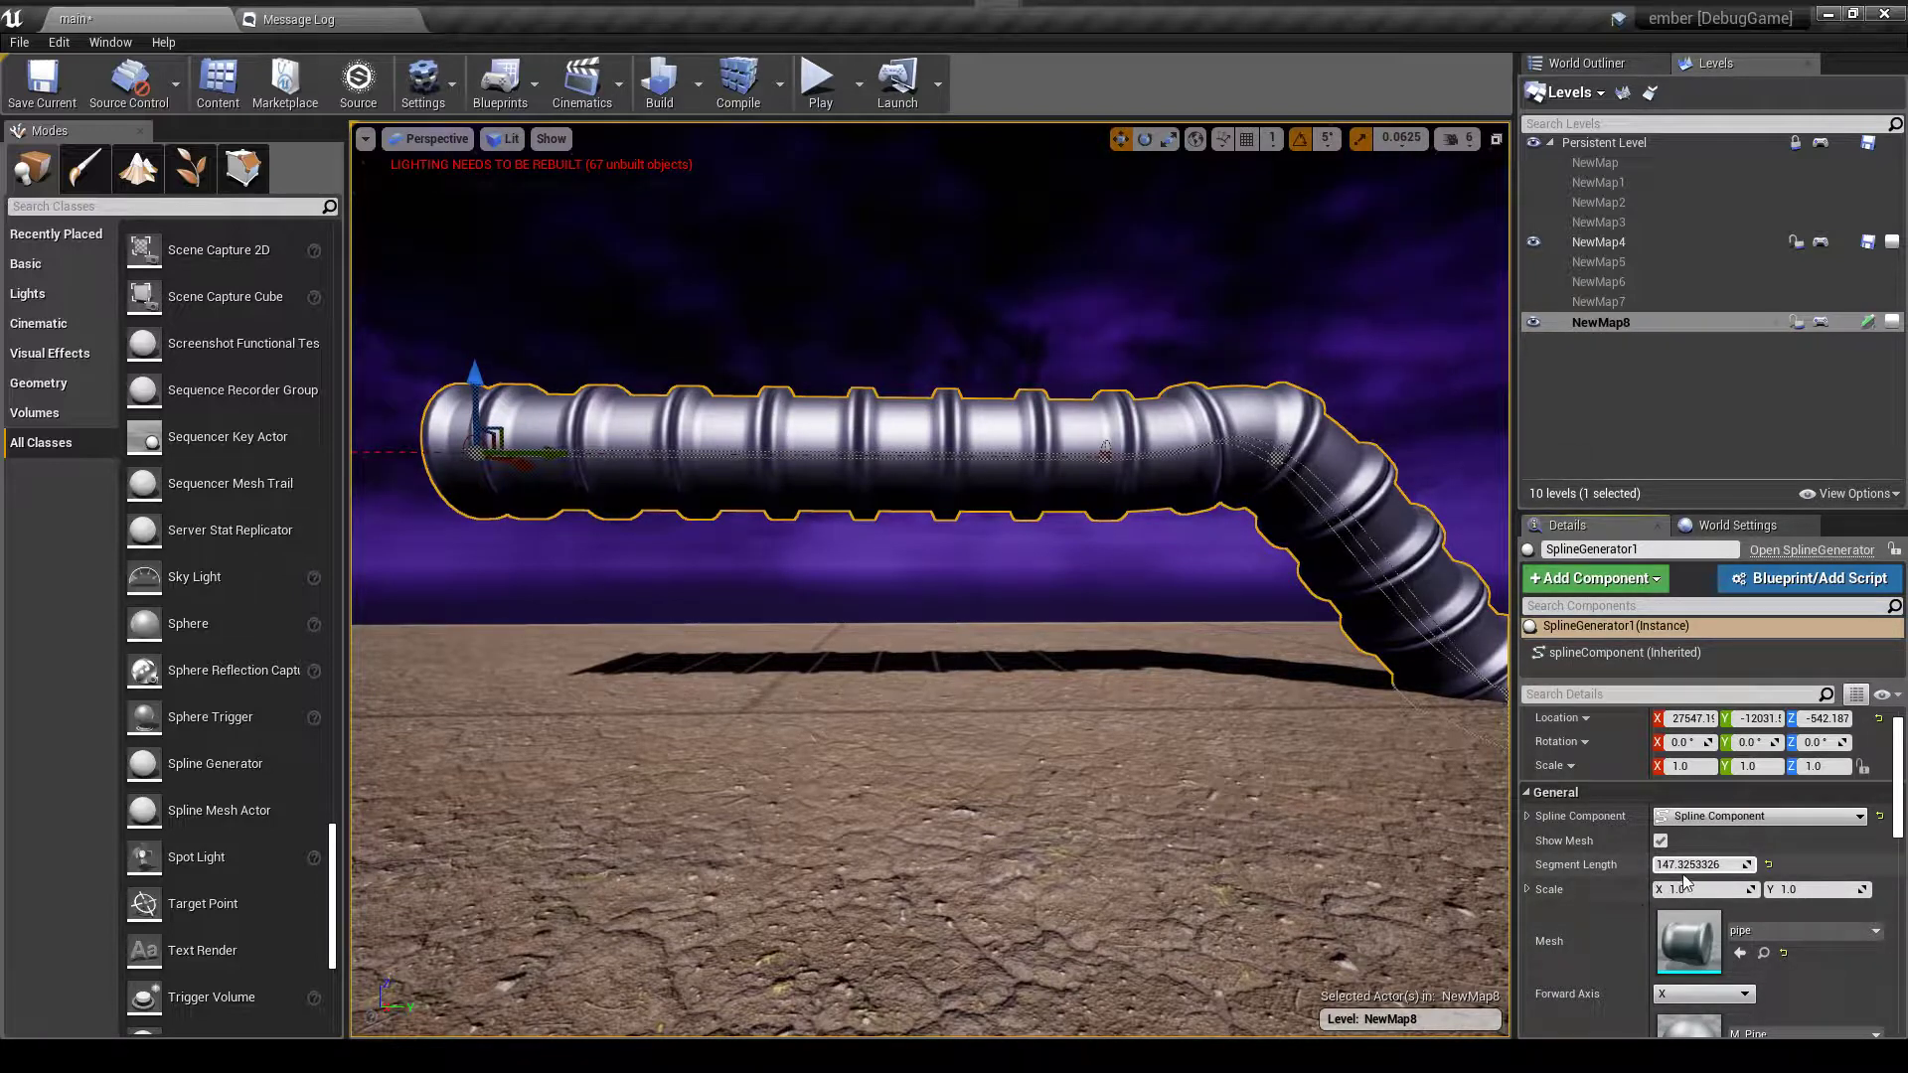
left_click_drag(1677, 866, 1734, 865)
right_click_drag(885, 410, 1004, 393)
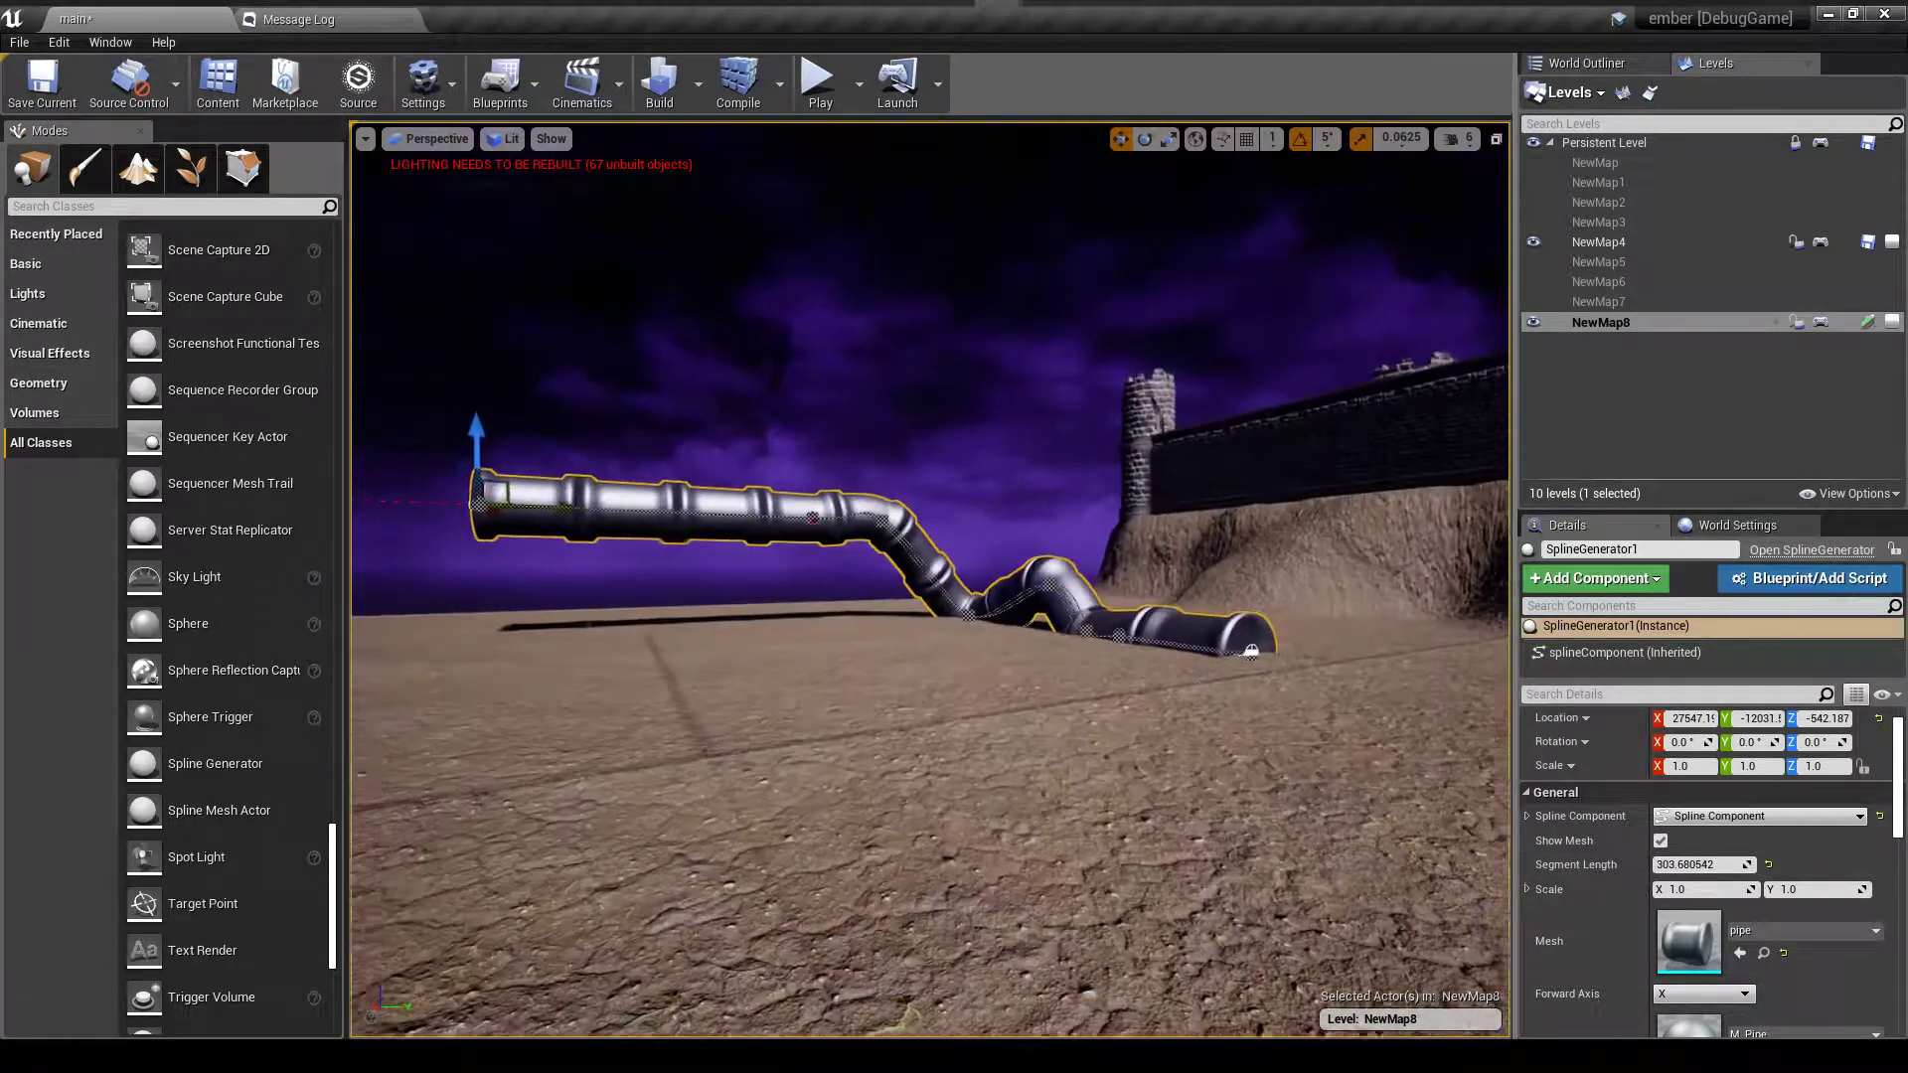
scroll(826, 482, "up", 5)
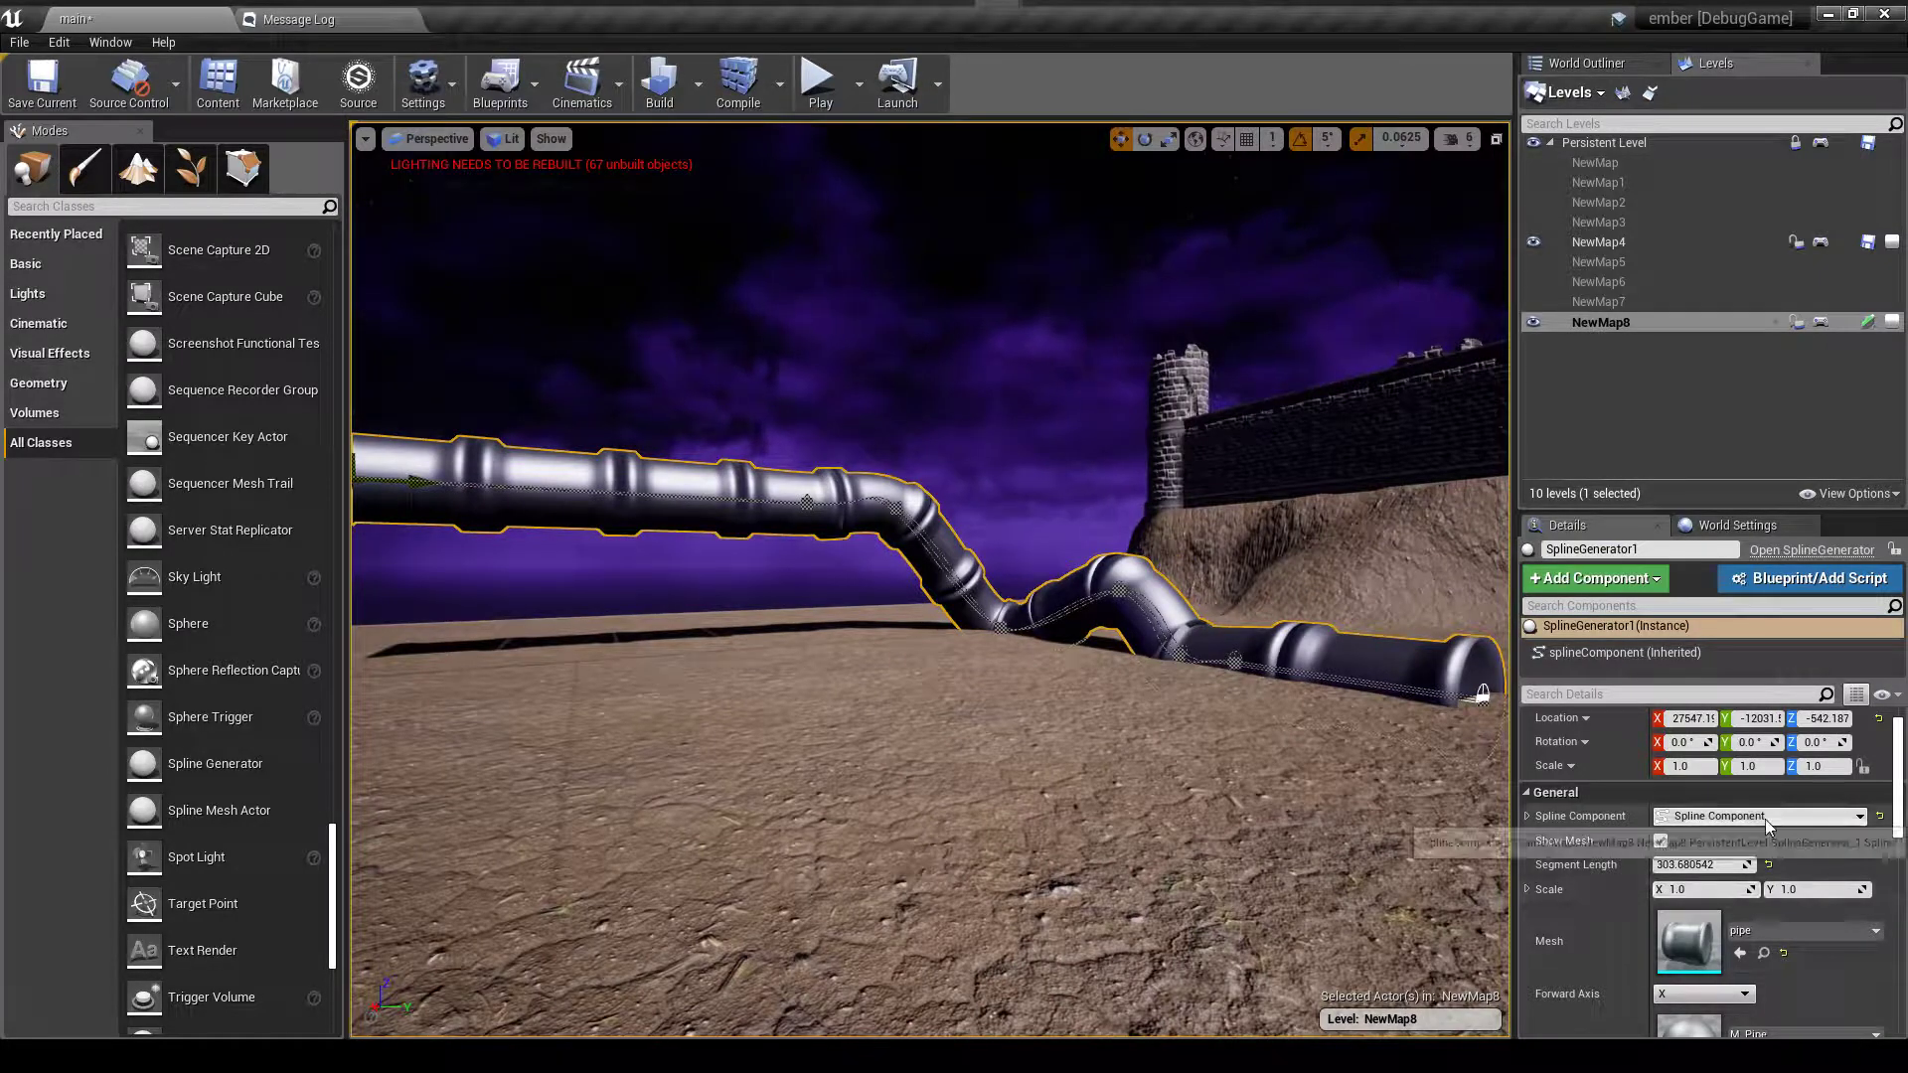
- Set the pipe's segment length to about 50.96 for densely spaced ribs
left_click_drag(1741, 866, 1716, 866)
mouse_move(1127, 782)
right_mouse_down()
mouse_move(1076, 783)
mouse_move(1371, 786)
mouse_move(1023, 781)
mouse_move(1119, 778)
right_mouse_up()
right_click_drag(1133, 505, 1283, 507)
mouse_move(845, 586)
right_mouse_down()
mouse_move(815, 587)
mouse_move(835, 591)
right_mouse_up()
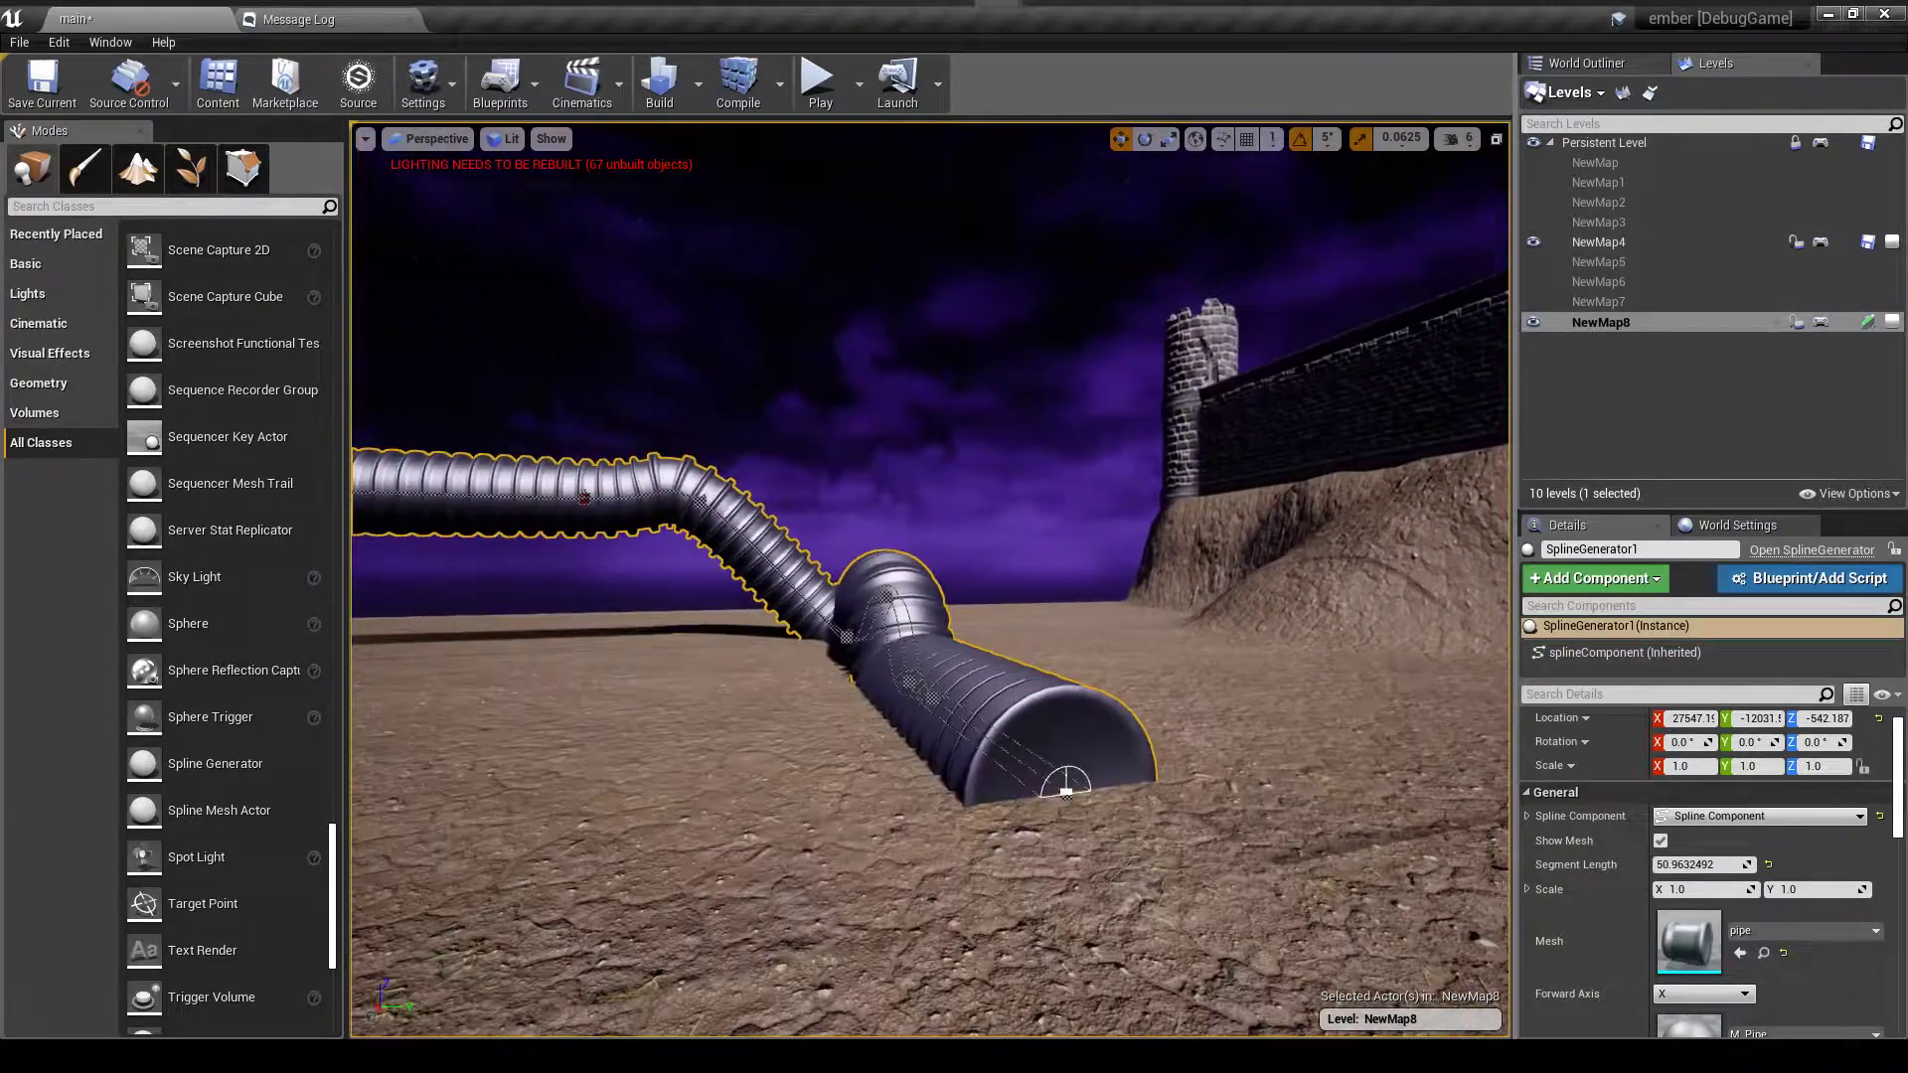
- Raise the starting spline point until the pipe opening clears the ground, and turn off the spline's Visualize Roll and Scale
left_click(1067, 789)
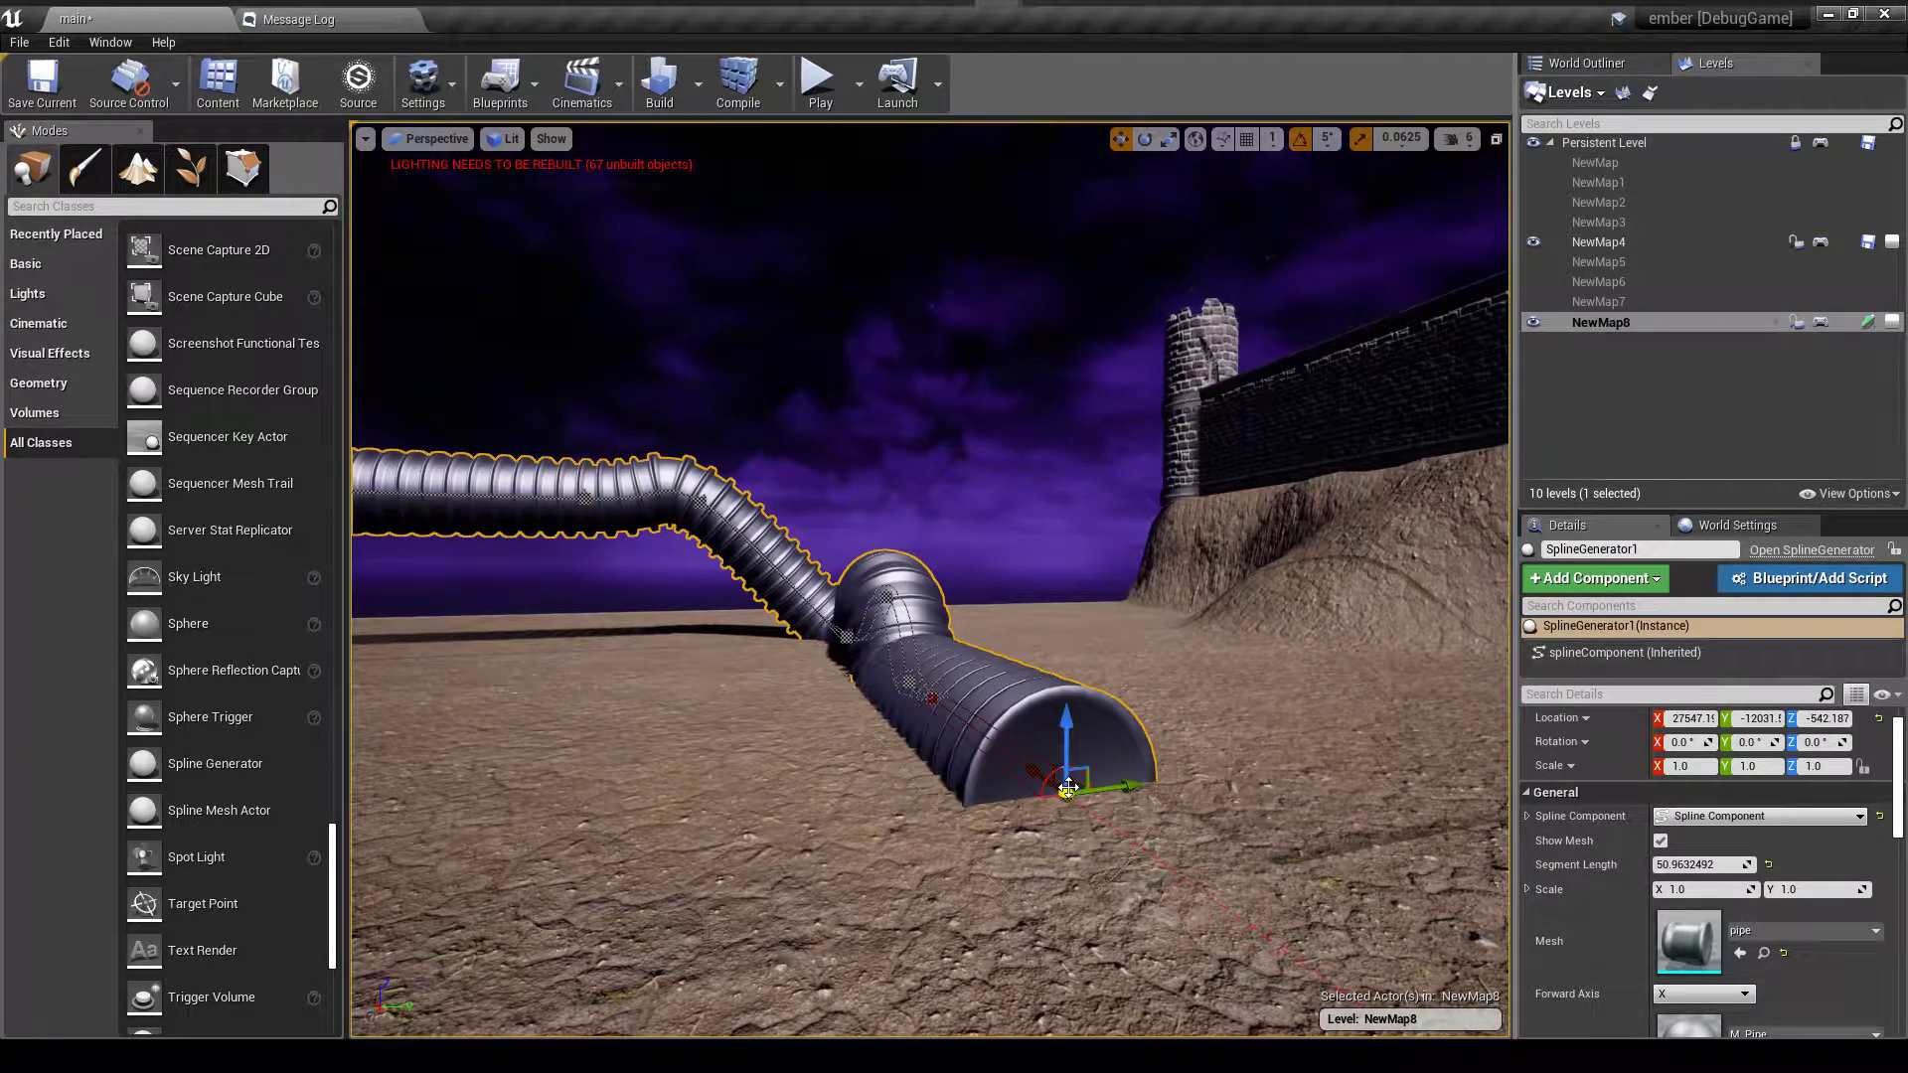
left_click_drag(1069, 718, 1121, 623)
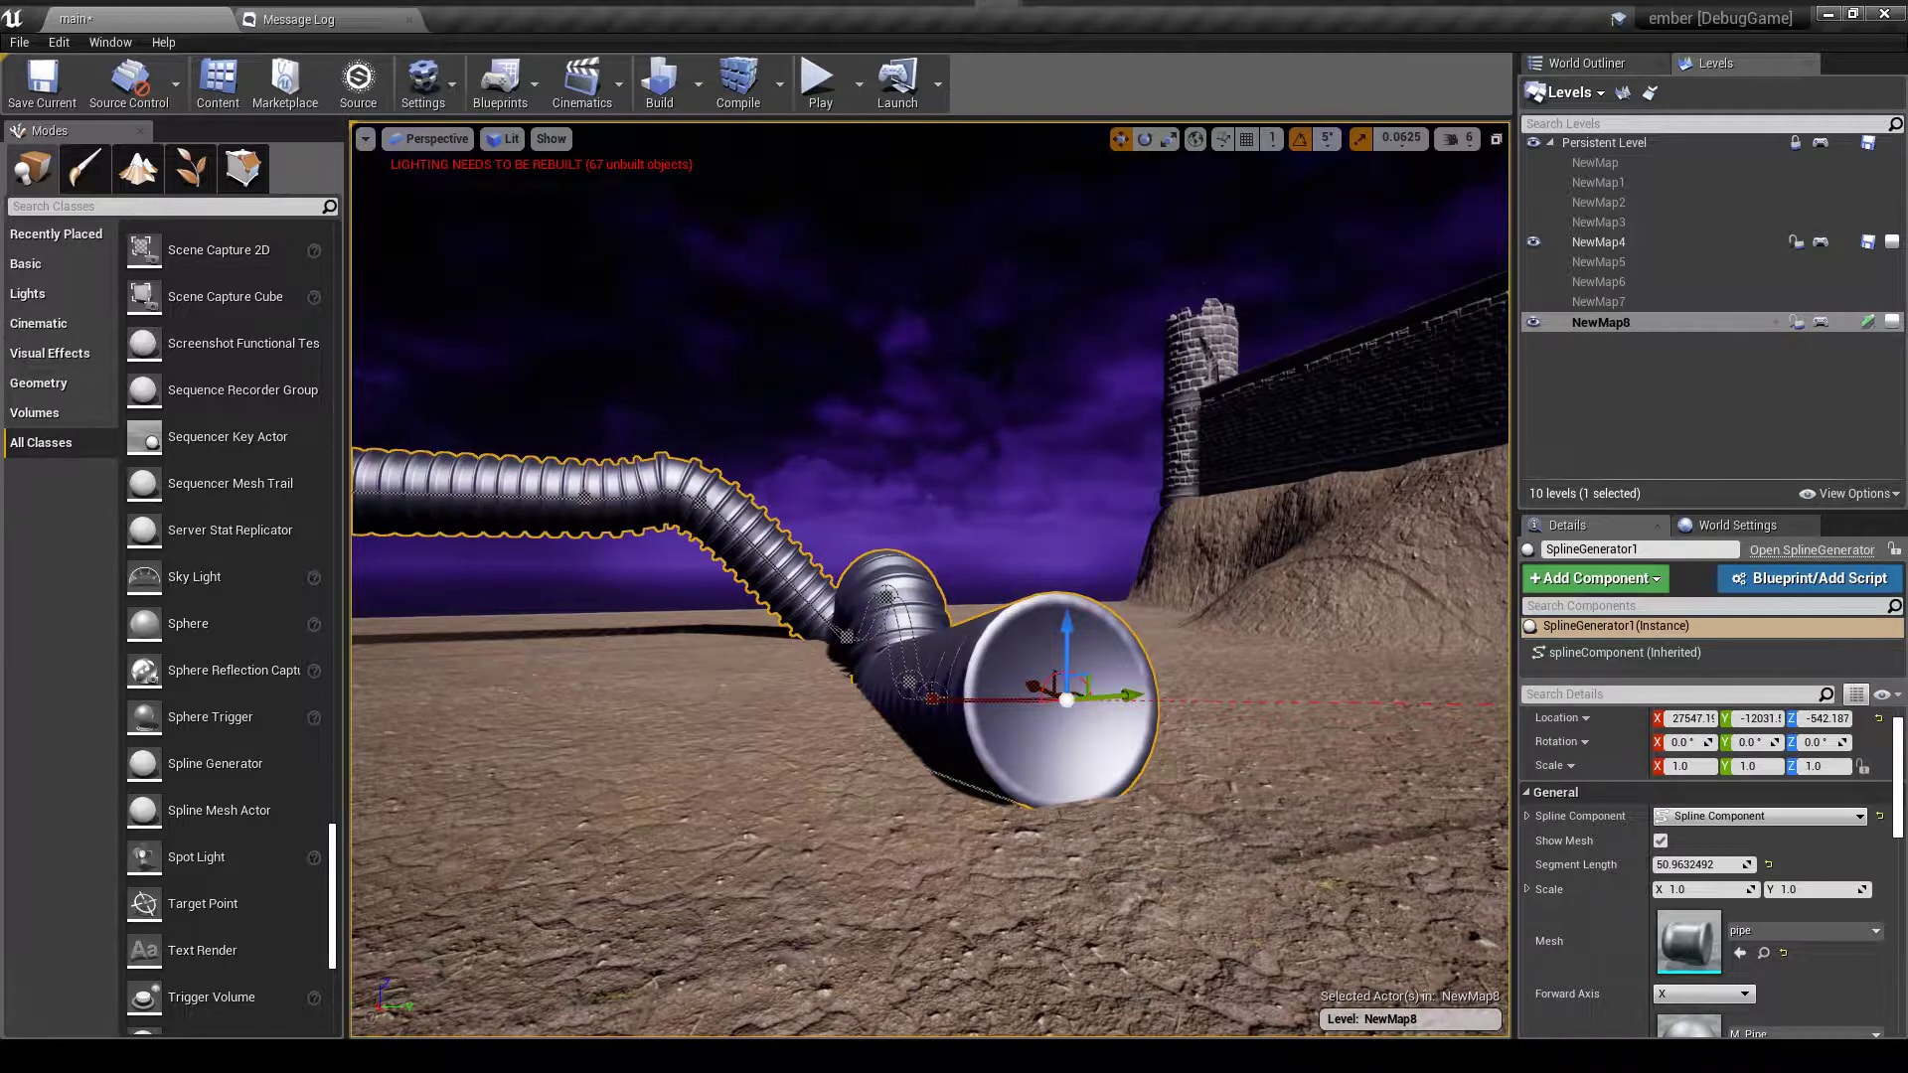
right_click(1066, 701)
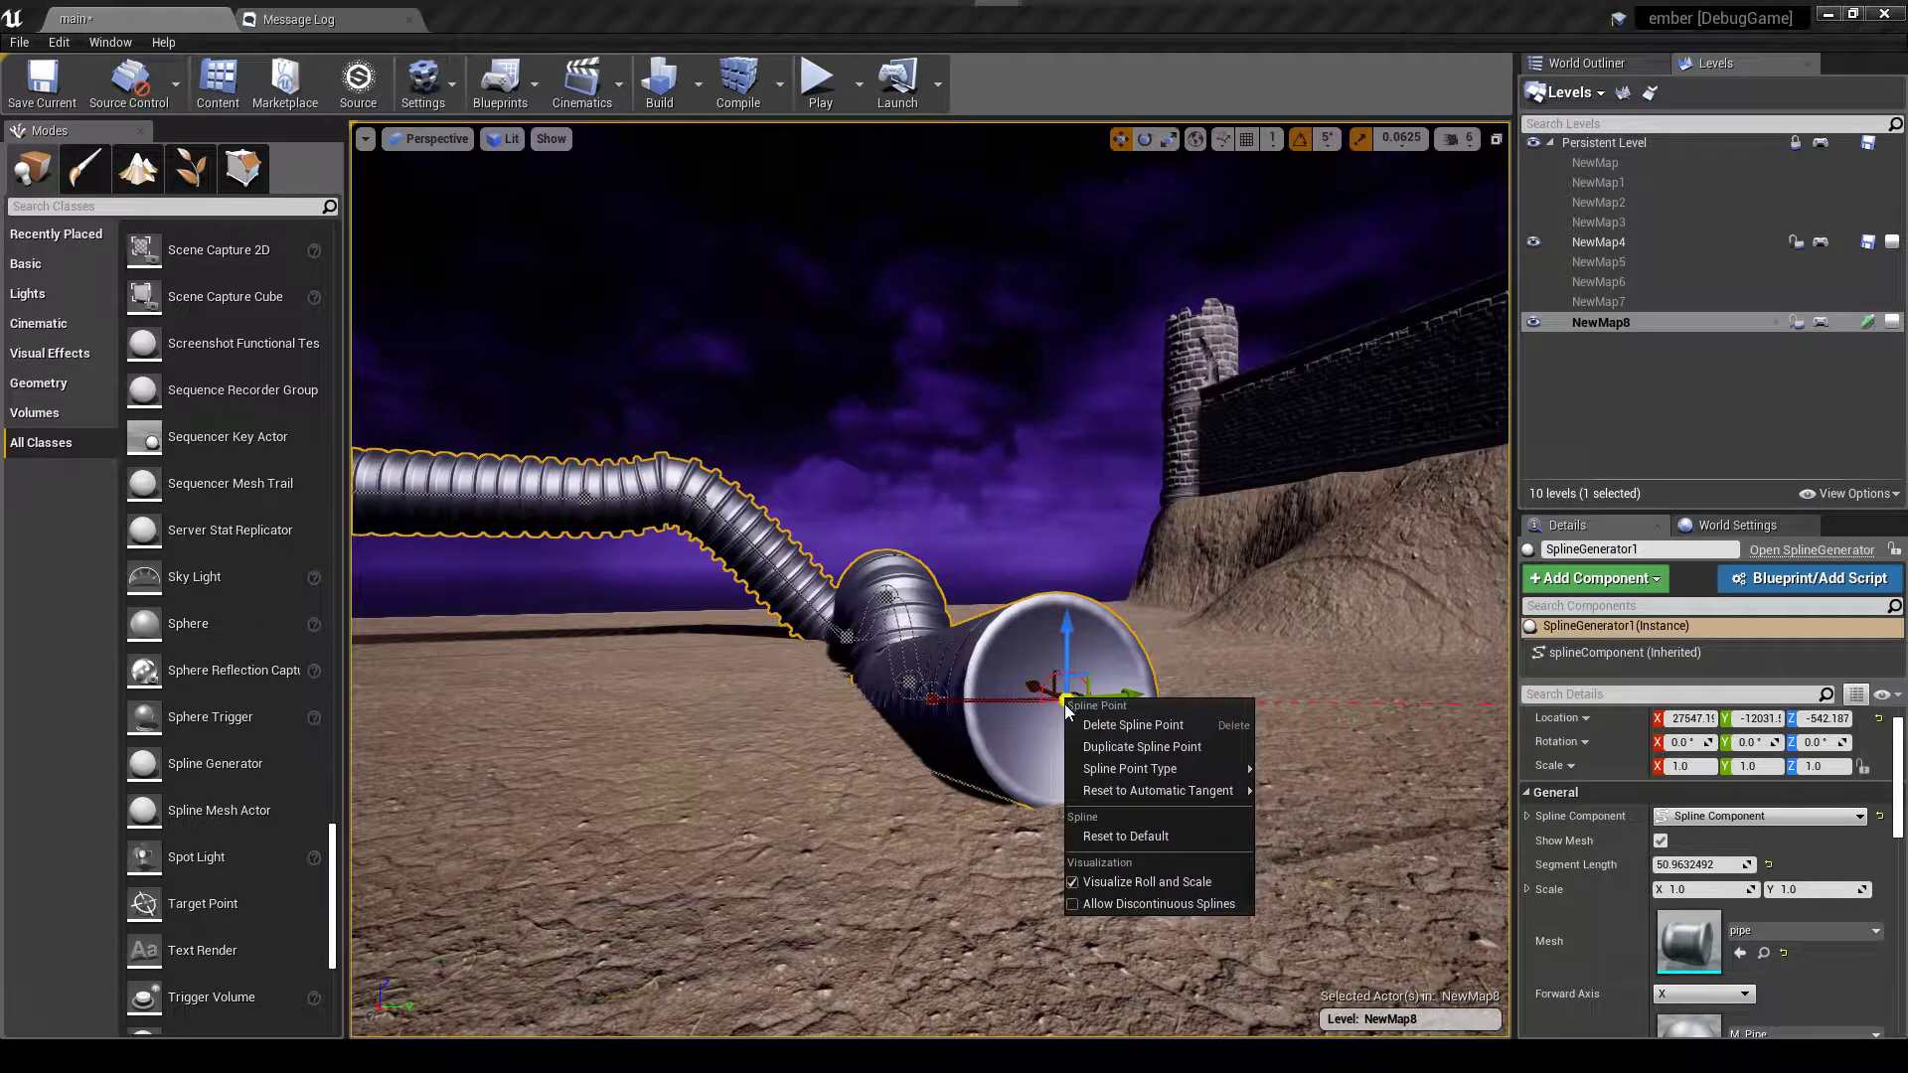
left_click(1124, 883)
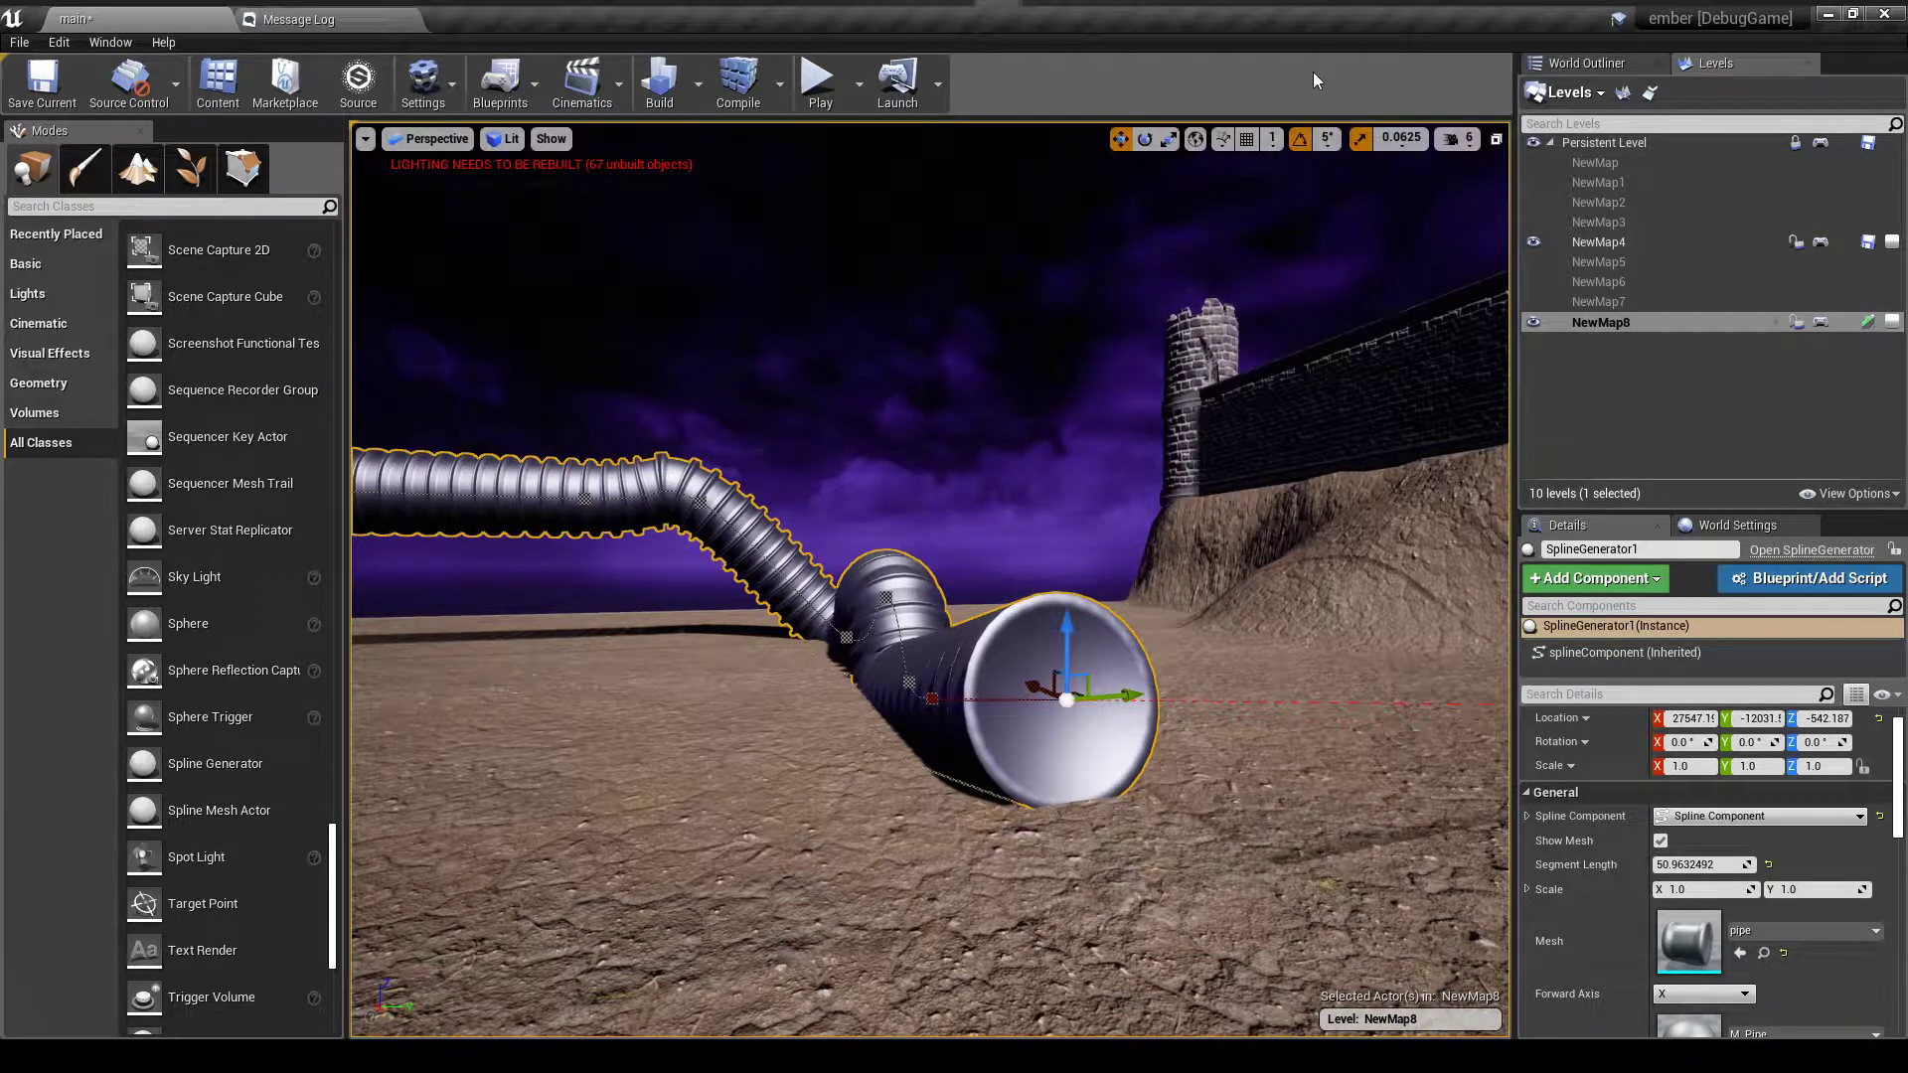
- Scale the starting spline point sideways into a wide flat oval, and turn Visualize Roll and Scale back on
left_click(1168, 138)
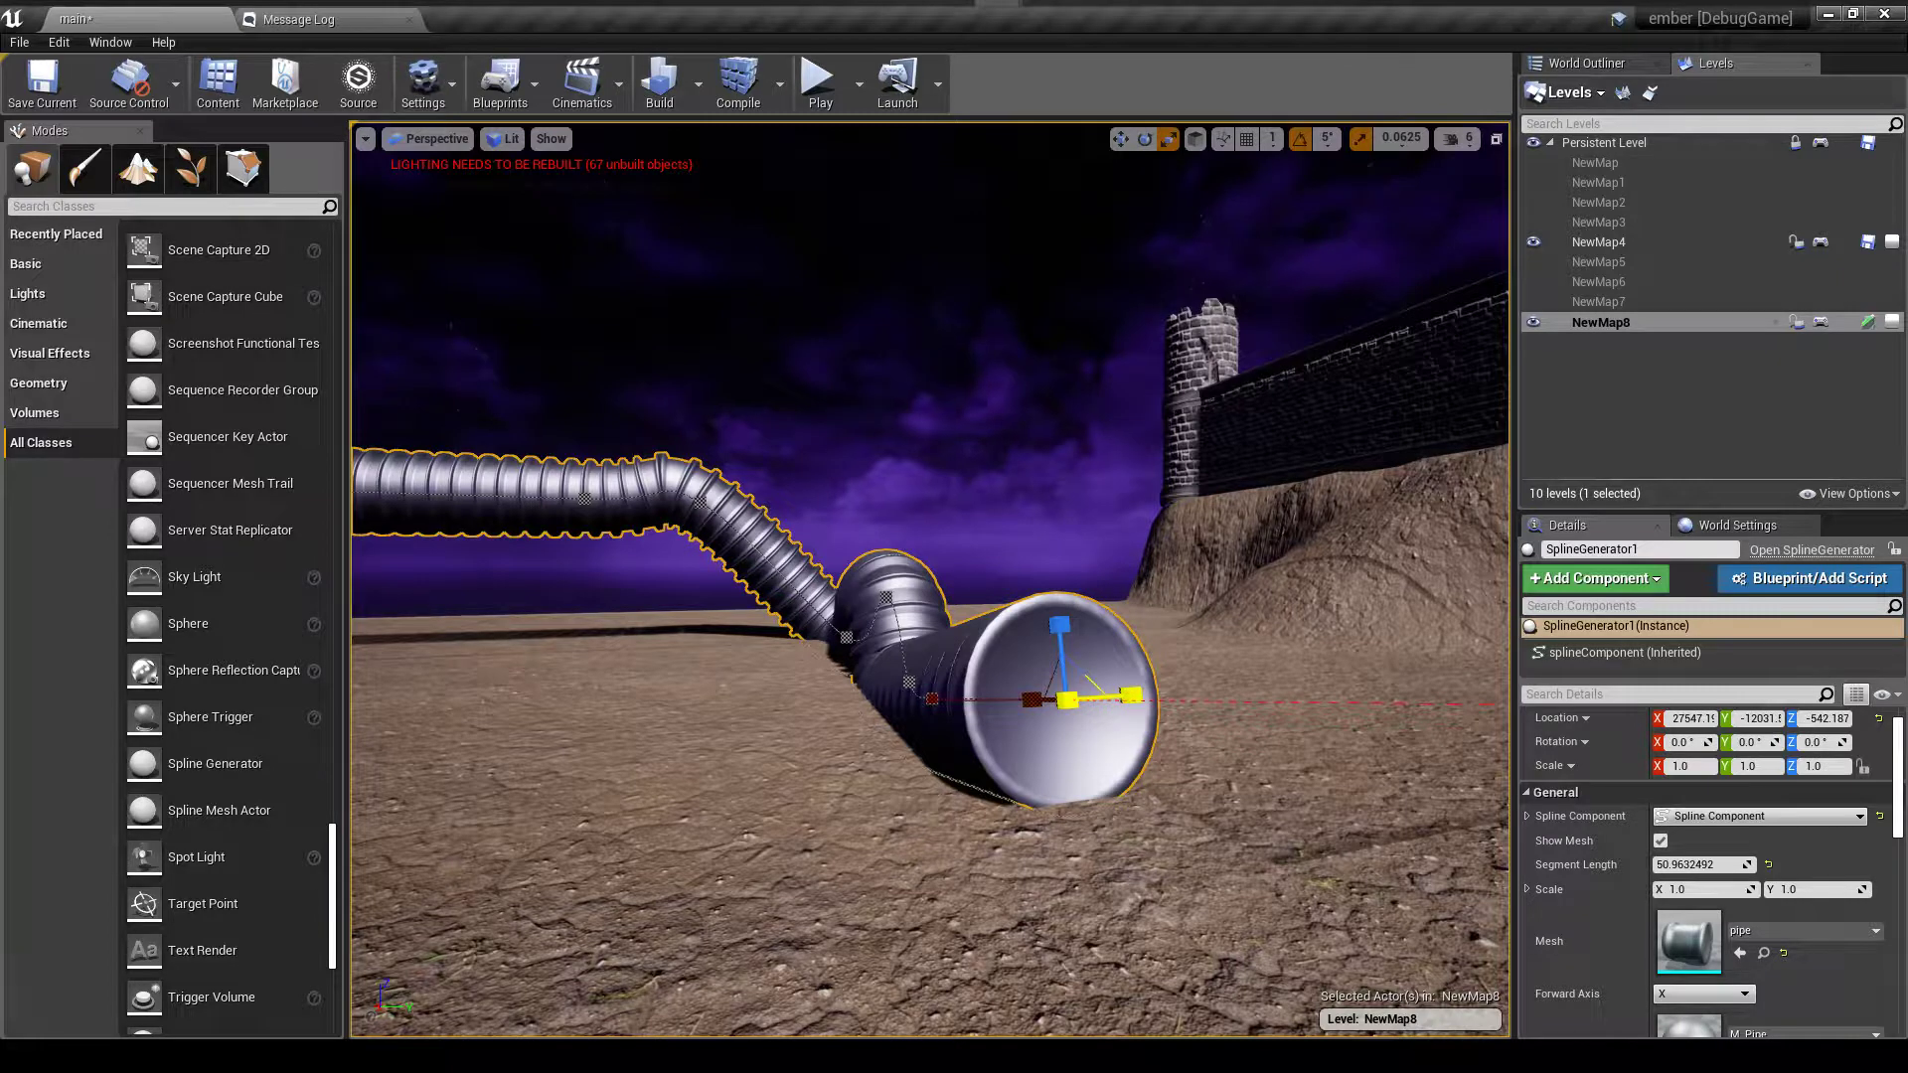
left_click_drag(1103, 696, 1025, 714)
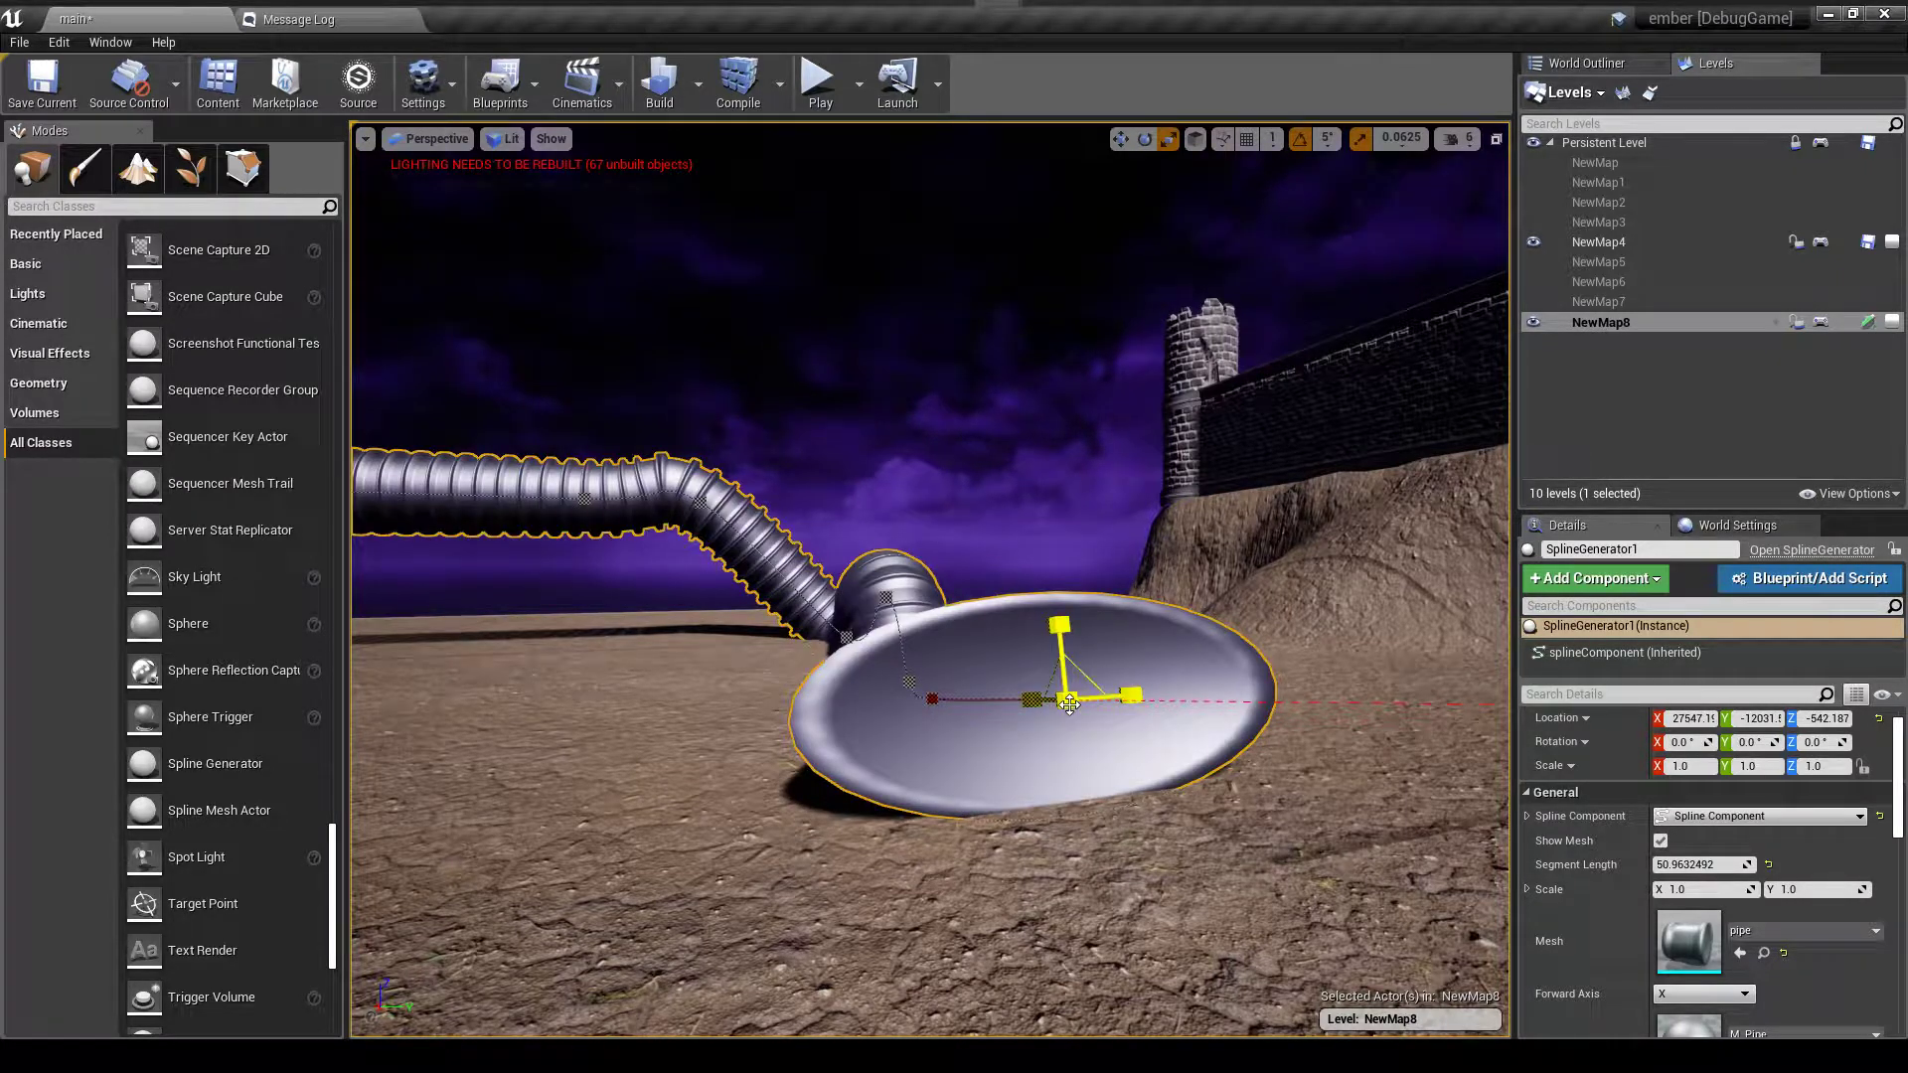
right_click(1069, 706)
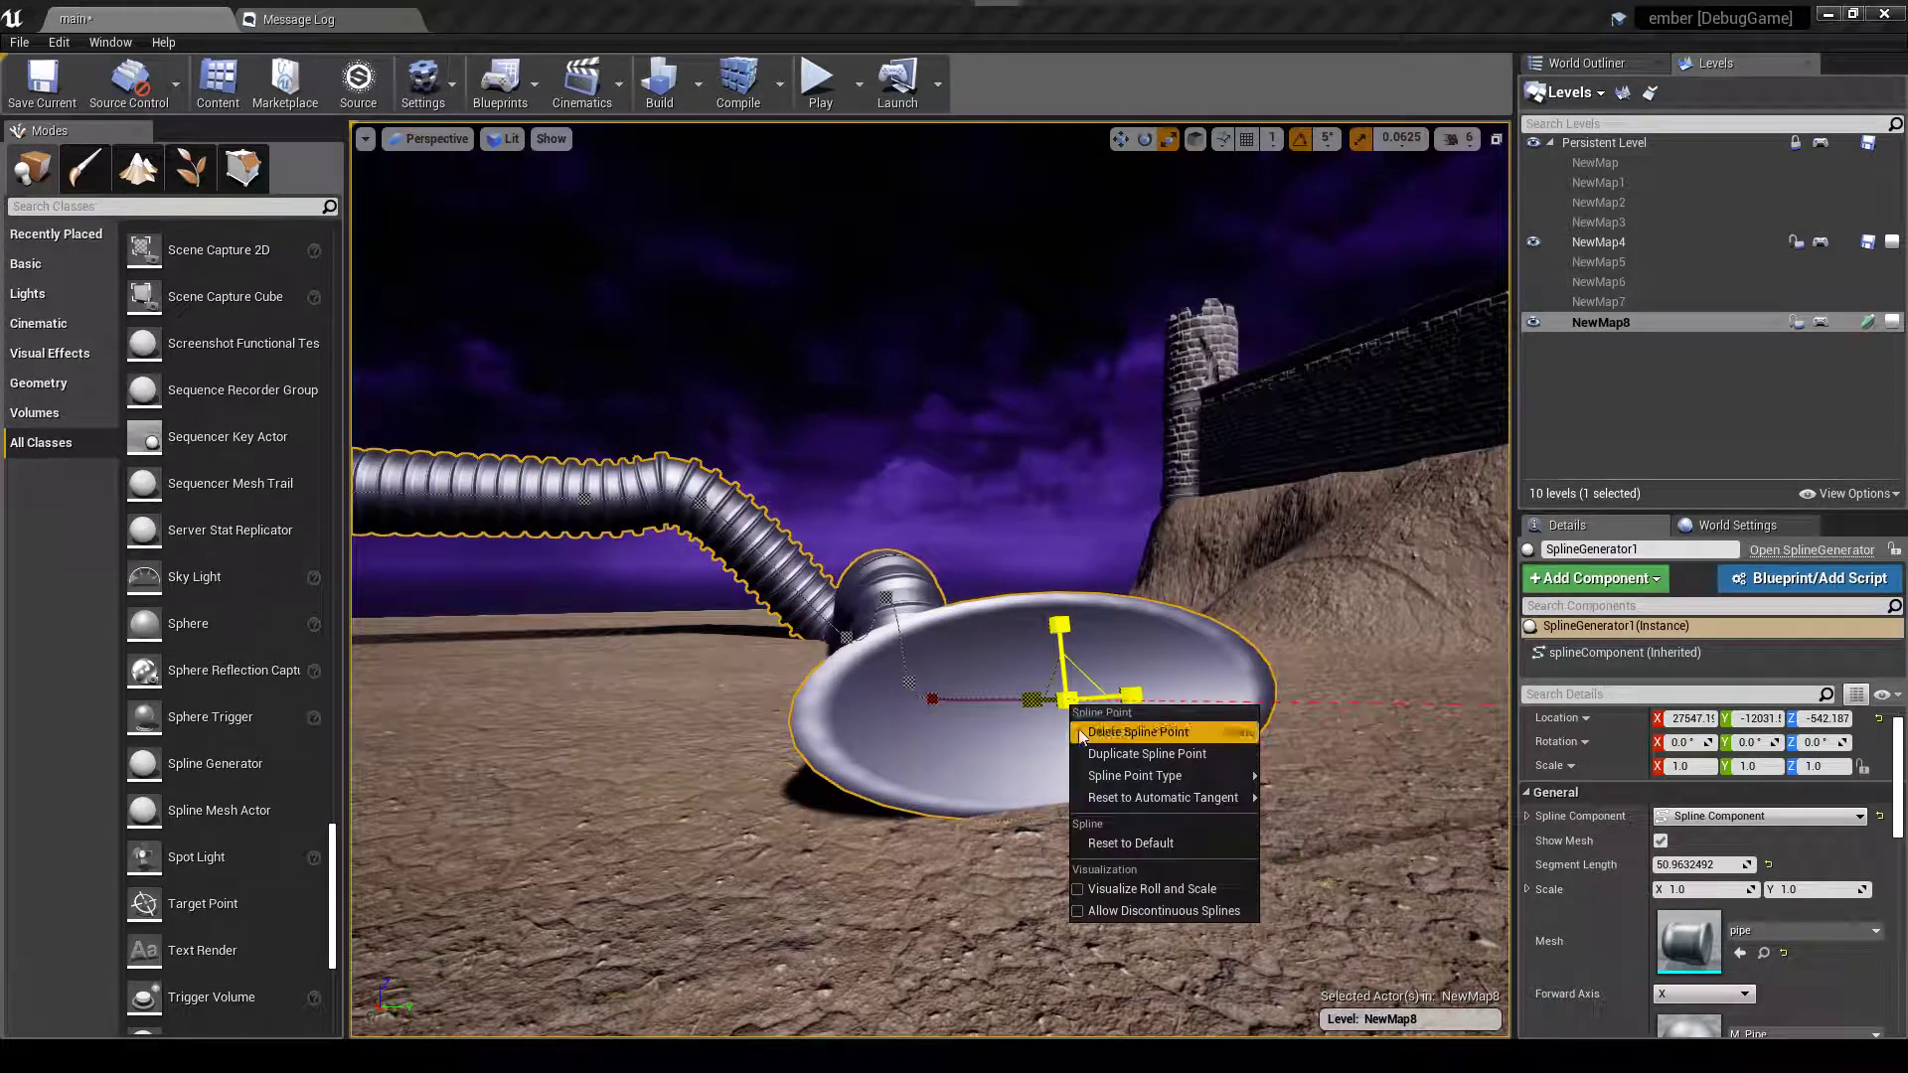
left_click(1091, 891)
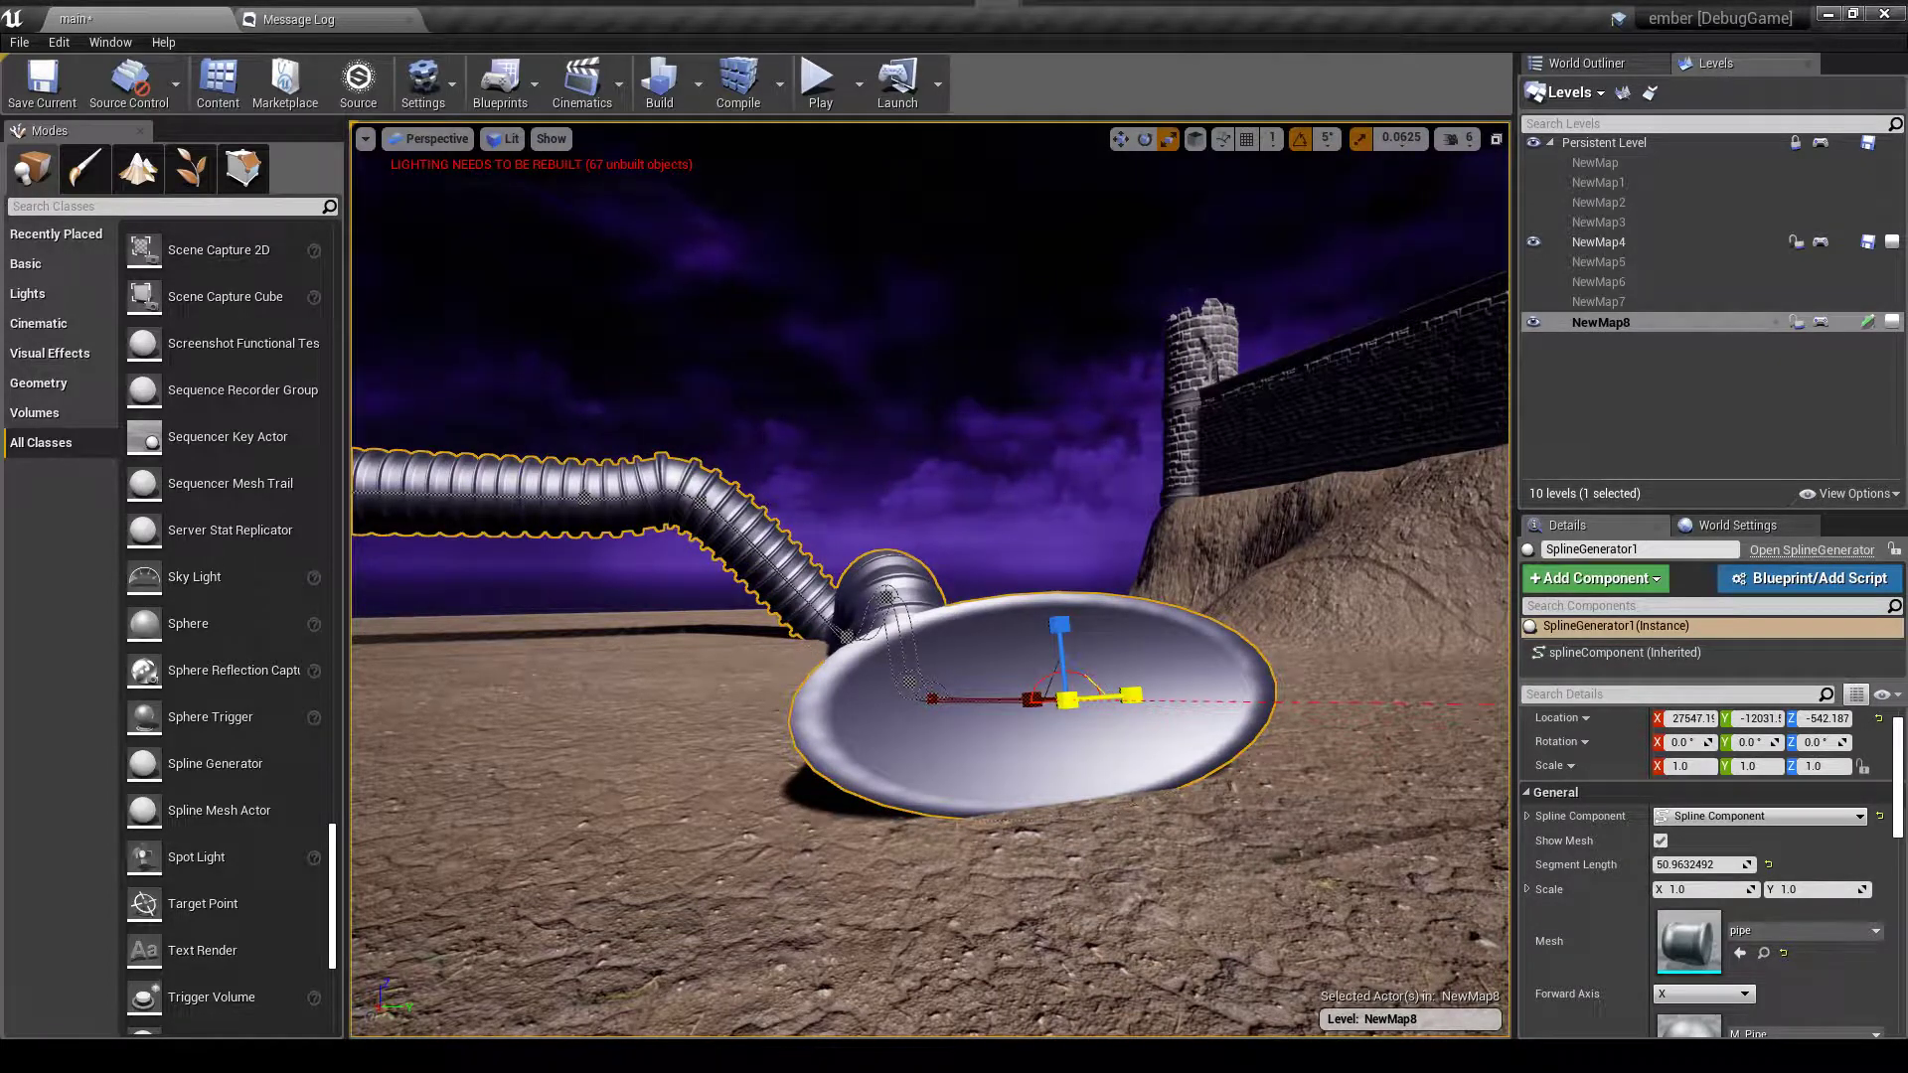
- Scale the starting spline point down in width and height so the pipe tapers to a small, nearly round opening
left_click_drag(1132, 696, 1083, 698)
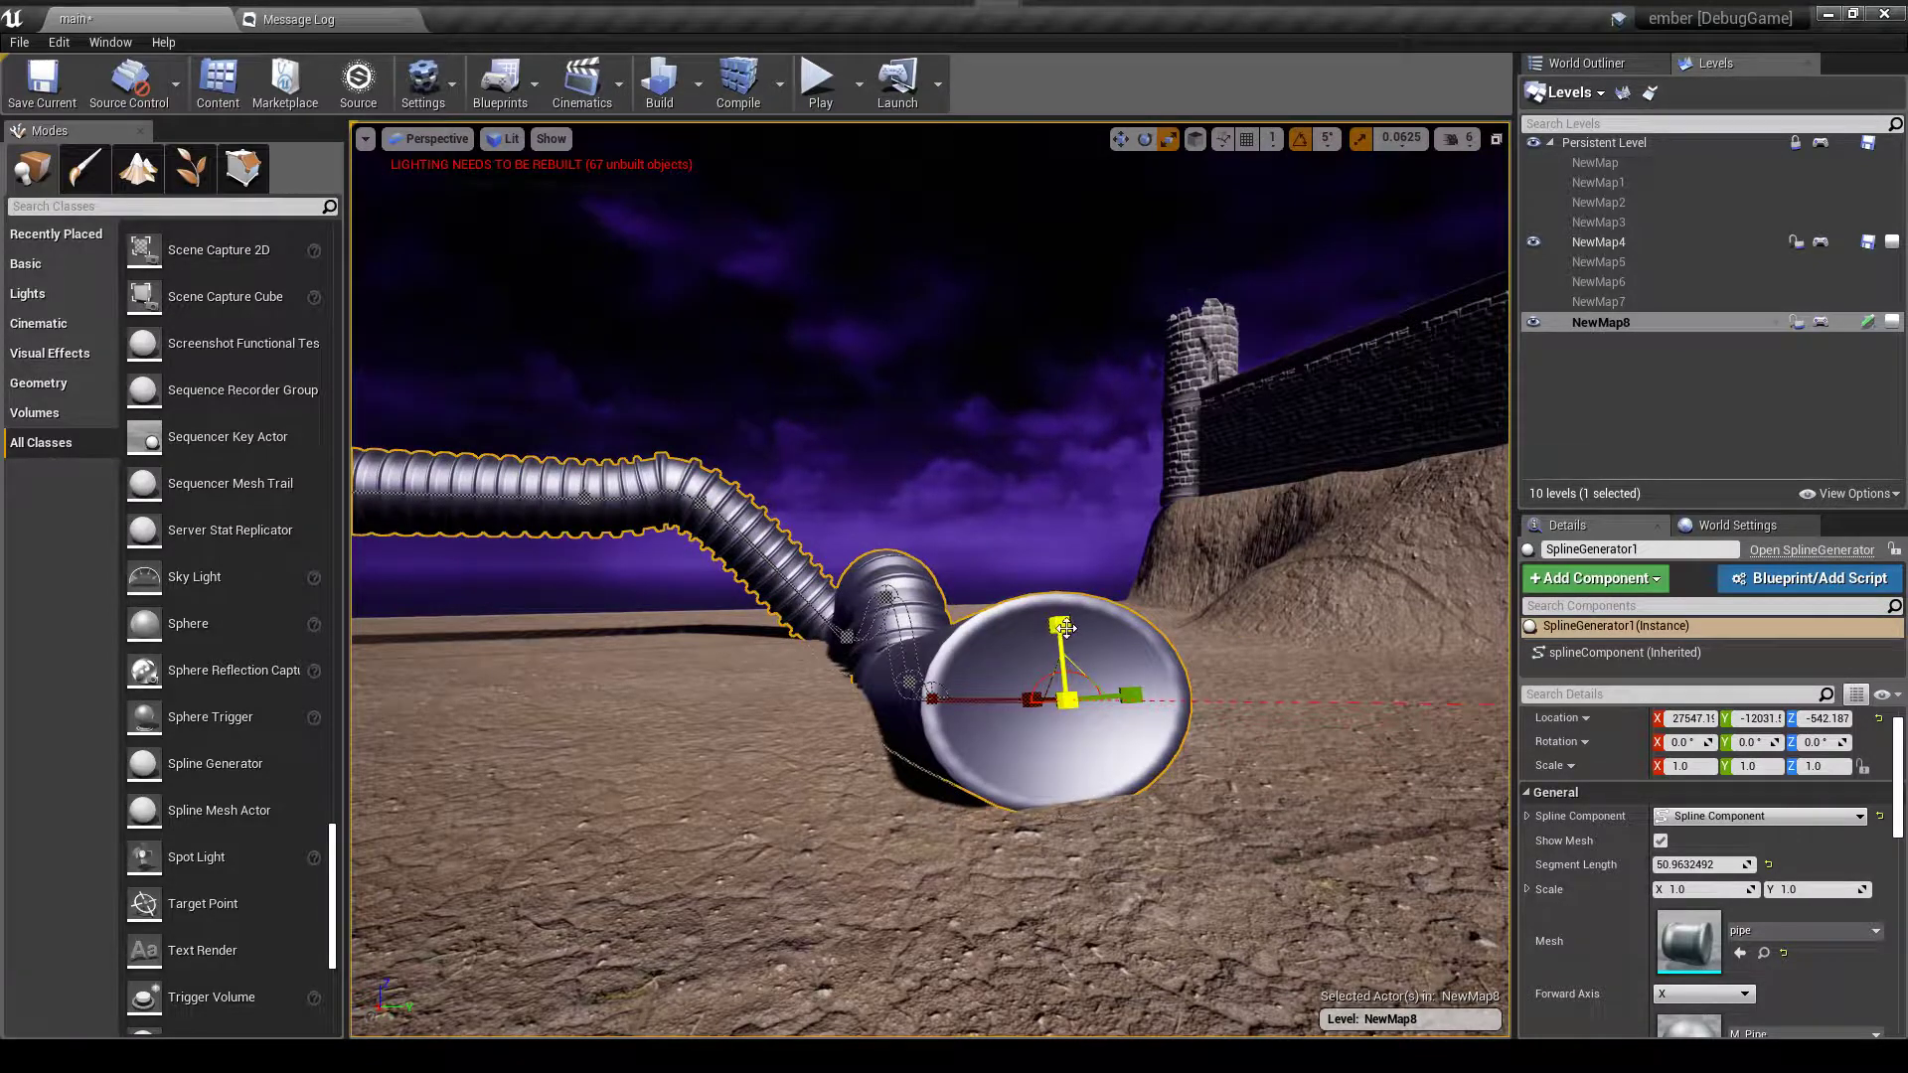
left_click_drag(1059, 626, 1087, 698)
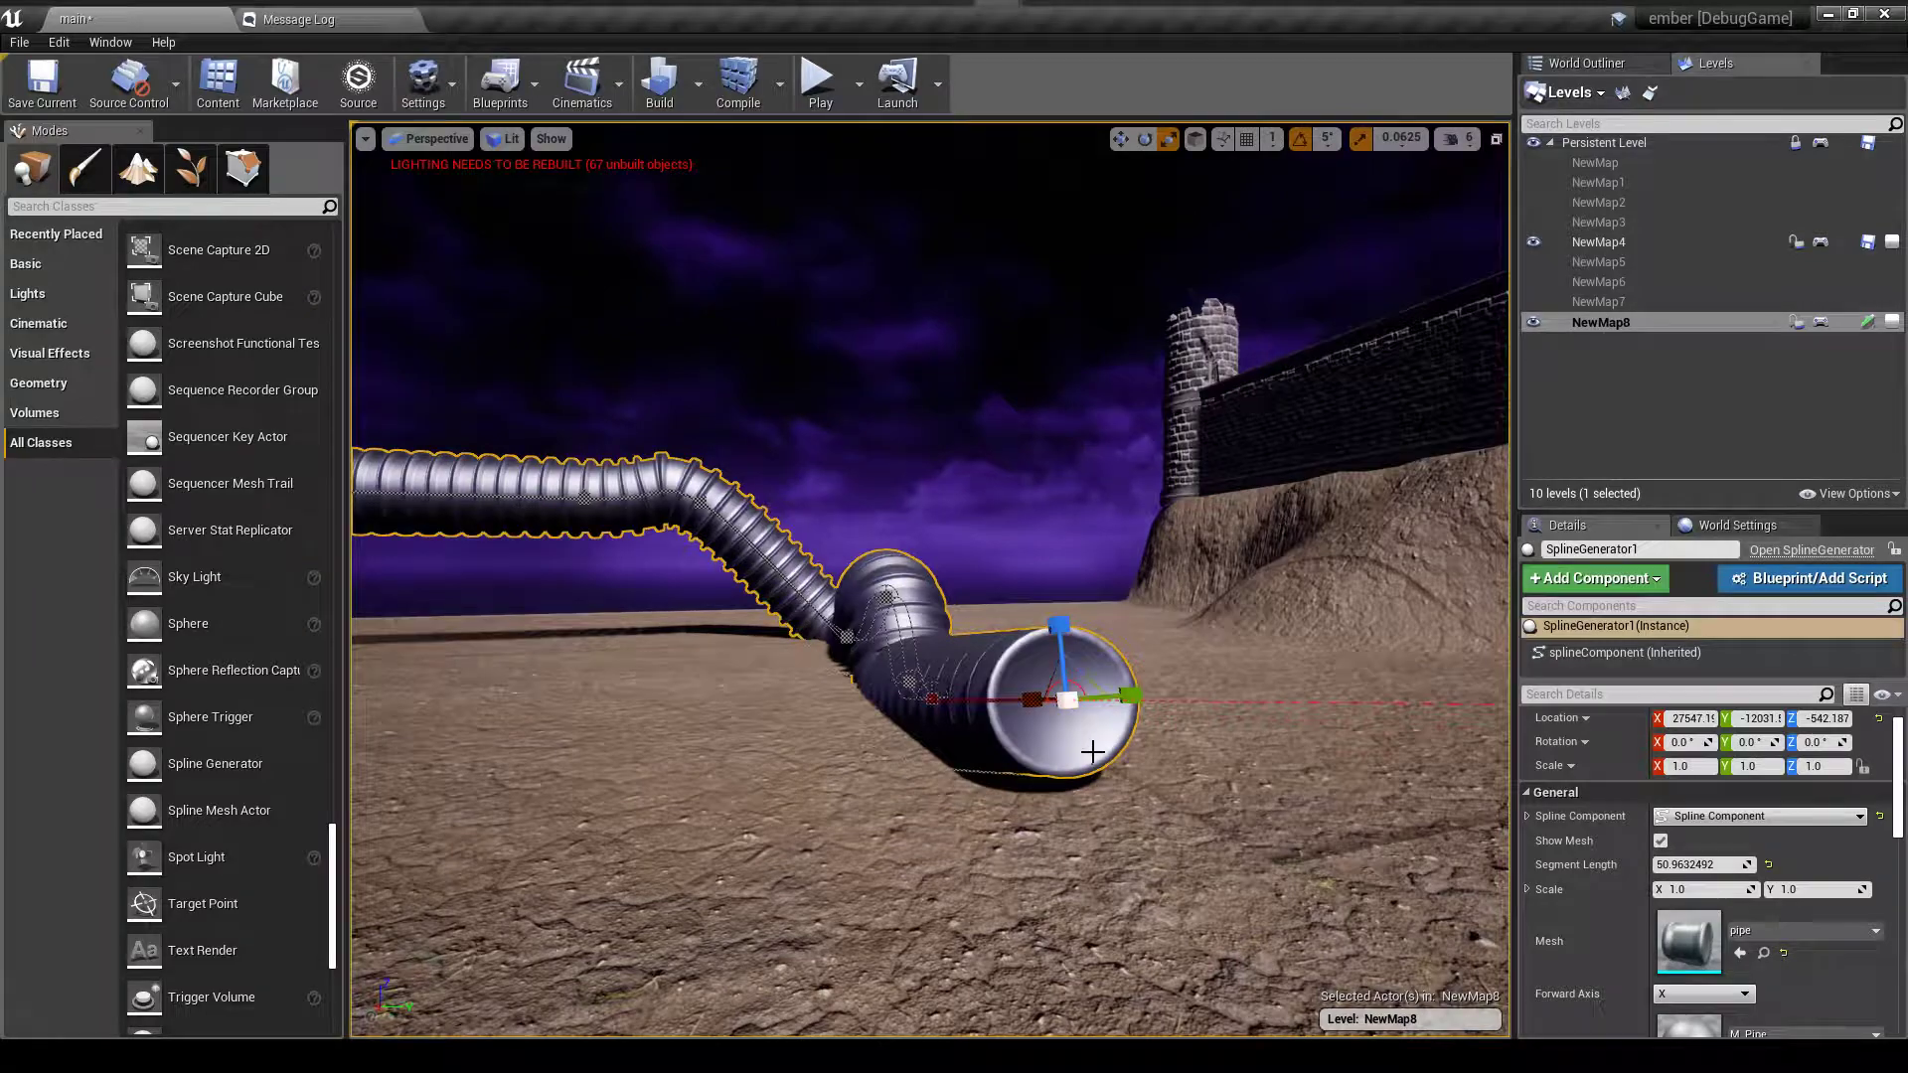
right_click_drag(1091, 749, 1172, 745)
mouse_move(1030, 760)
right_mouse_down()
mouse_move(1113, 757)
mouse_move(1030, 760)
right_mouse_up()
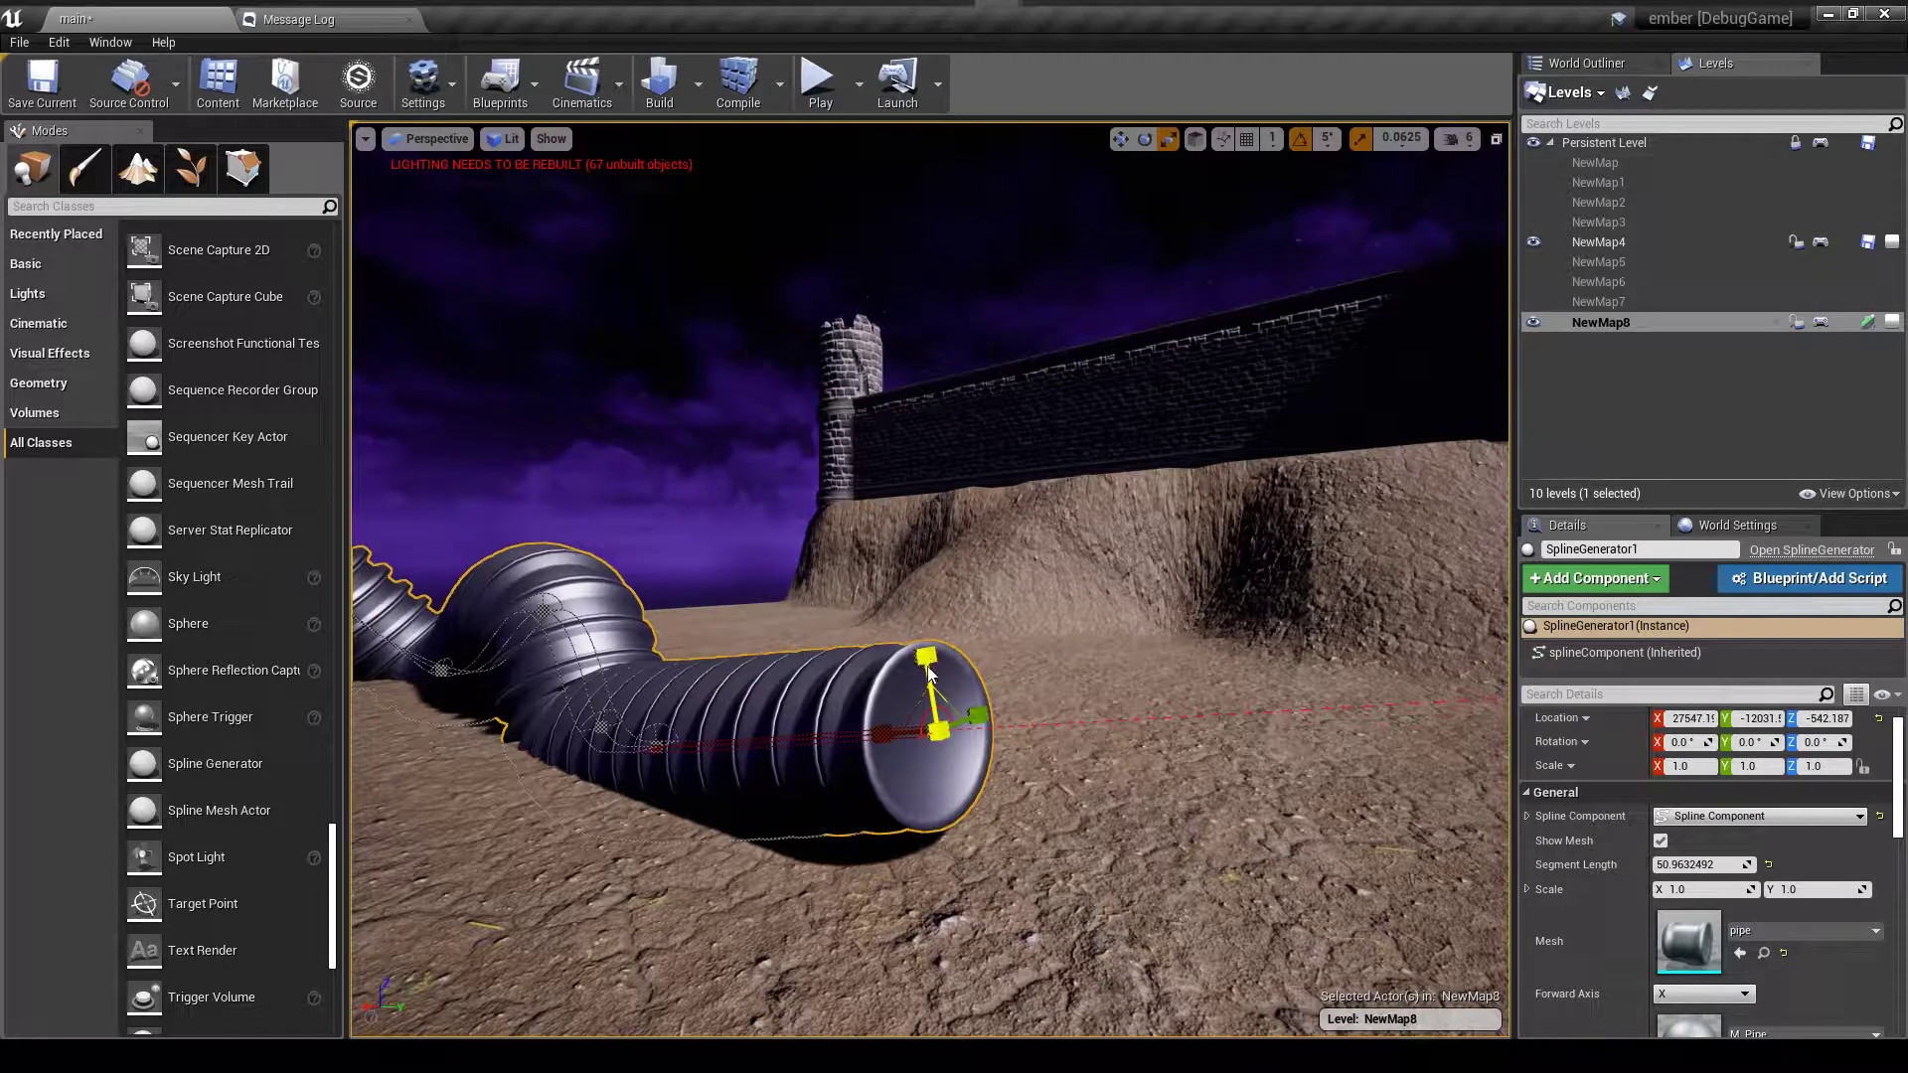
left_click_drag(927, 656, 952, 726)
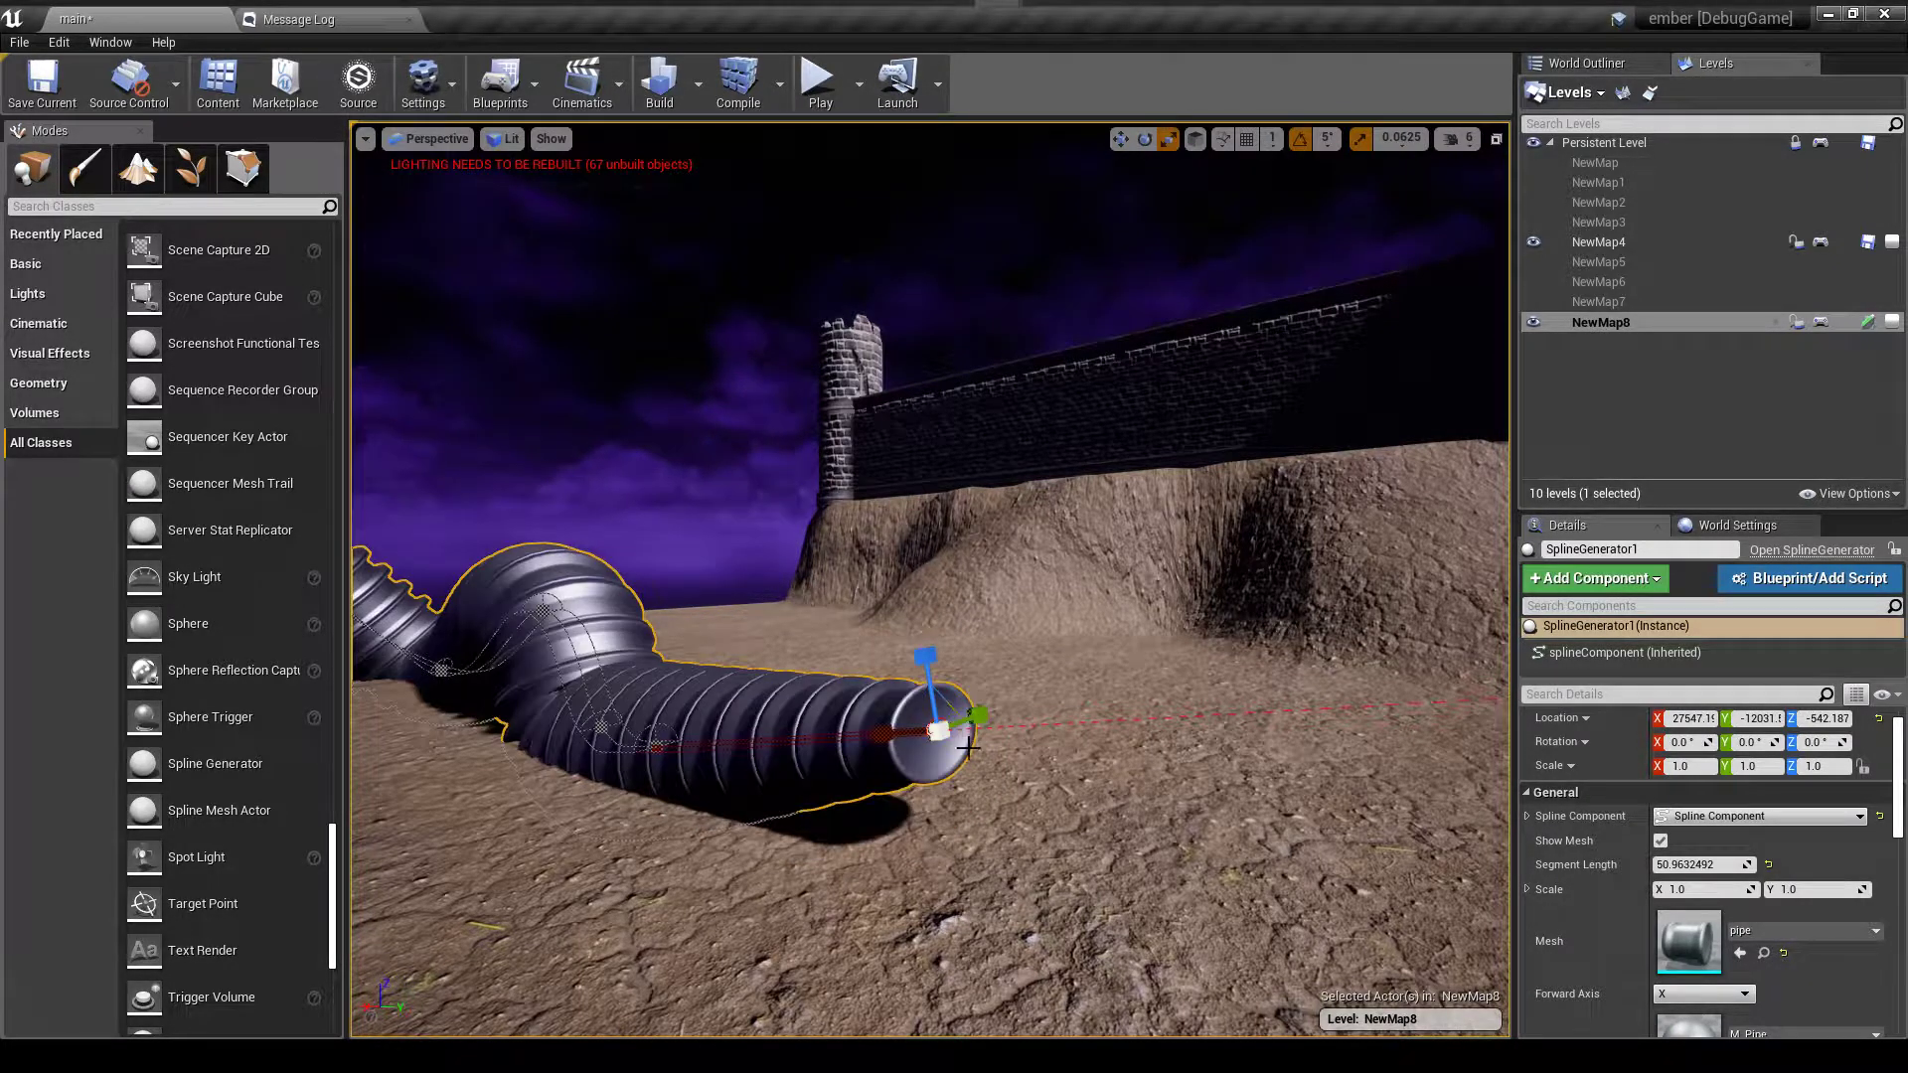
right_click_drag(979, 720, 1153, 726)
right_click_drag(979, 770, 937, 773)
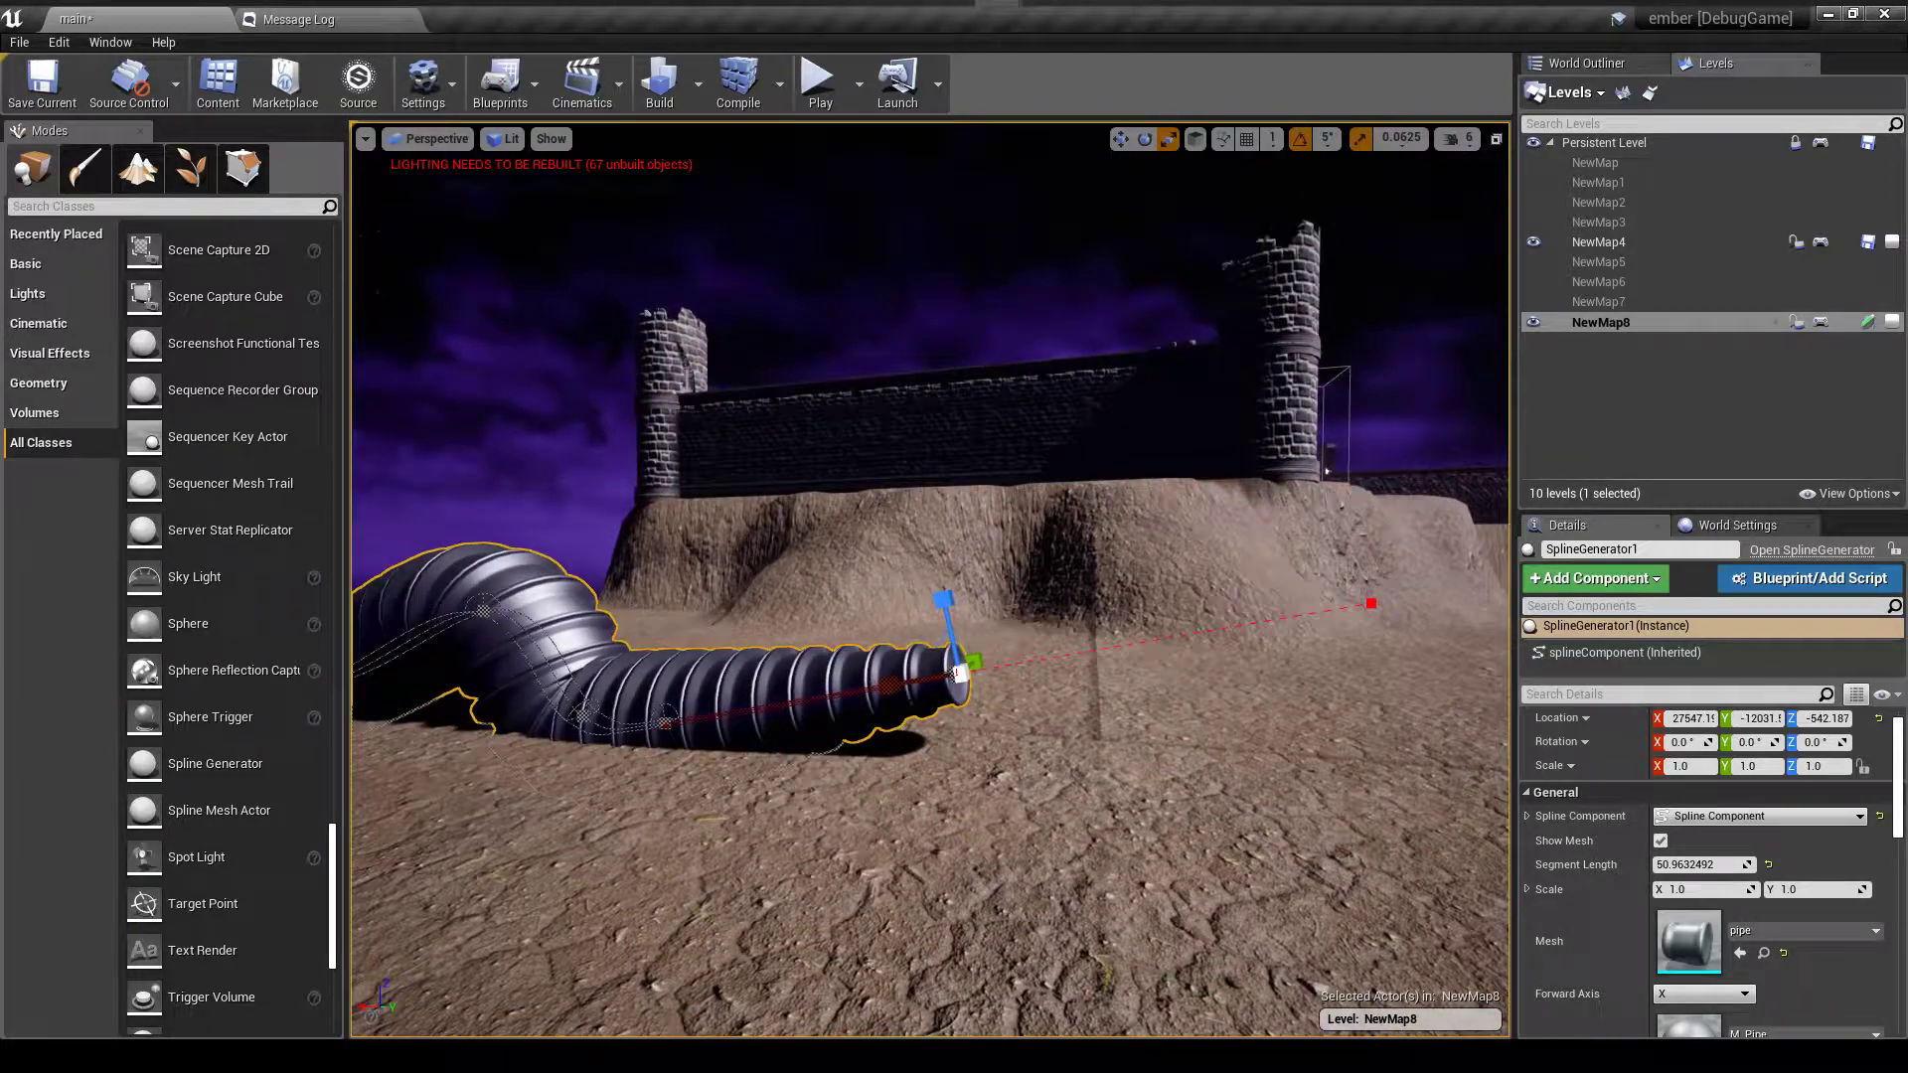
- Scale up the spline point on the raised level section next to the bend so the pipe bulges there
right_click_drag(774, 768, 656, 766)
key("w")
mouse_move(932, 627)
right_mouse_down()
mouse_move(969, 627)
mouse_move(931, 627)
right_mouse_up()
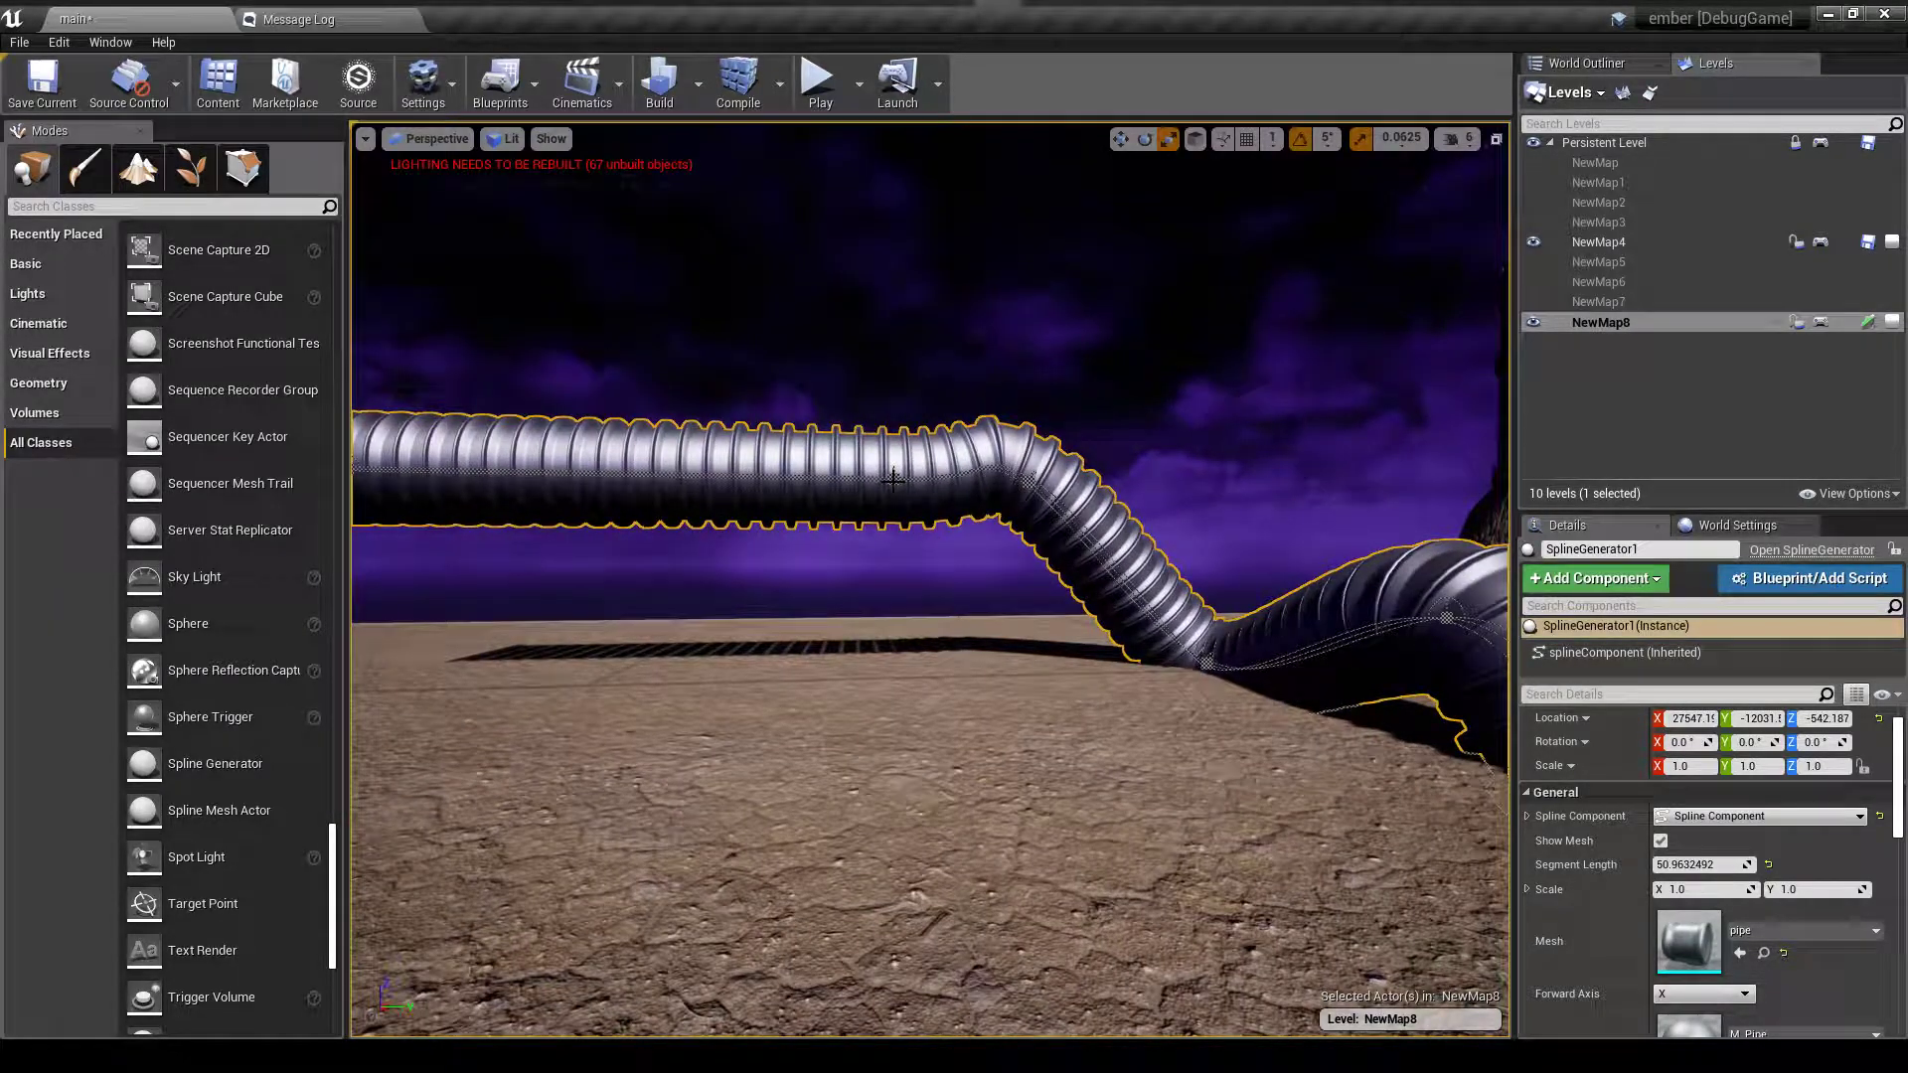
left_click(894, 481)
key("w")
mouse_move(902, 529)
right_mouse_down()
mouse_move(885, 485)
mouse_move(901, 505)
right_mouse_up()
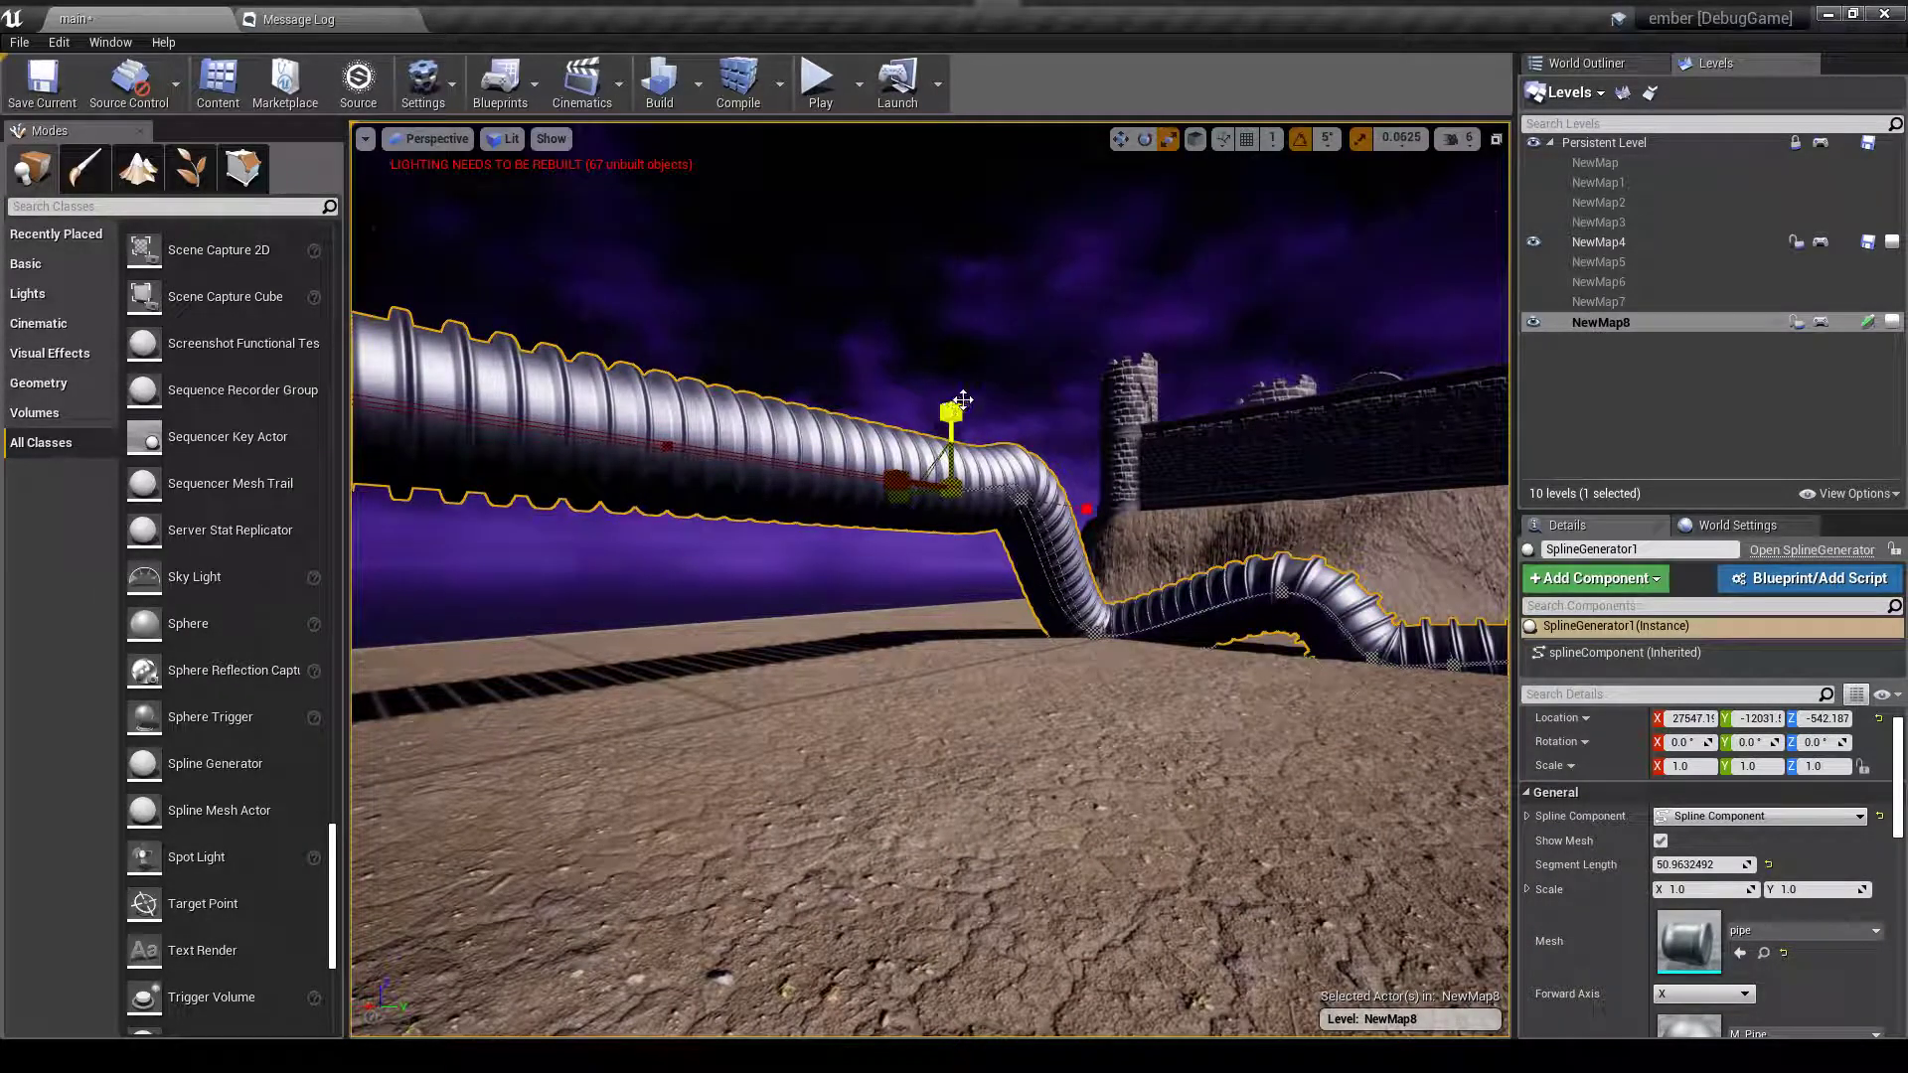
left_click_drag(952, 410, 898, 500)
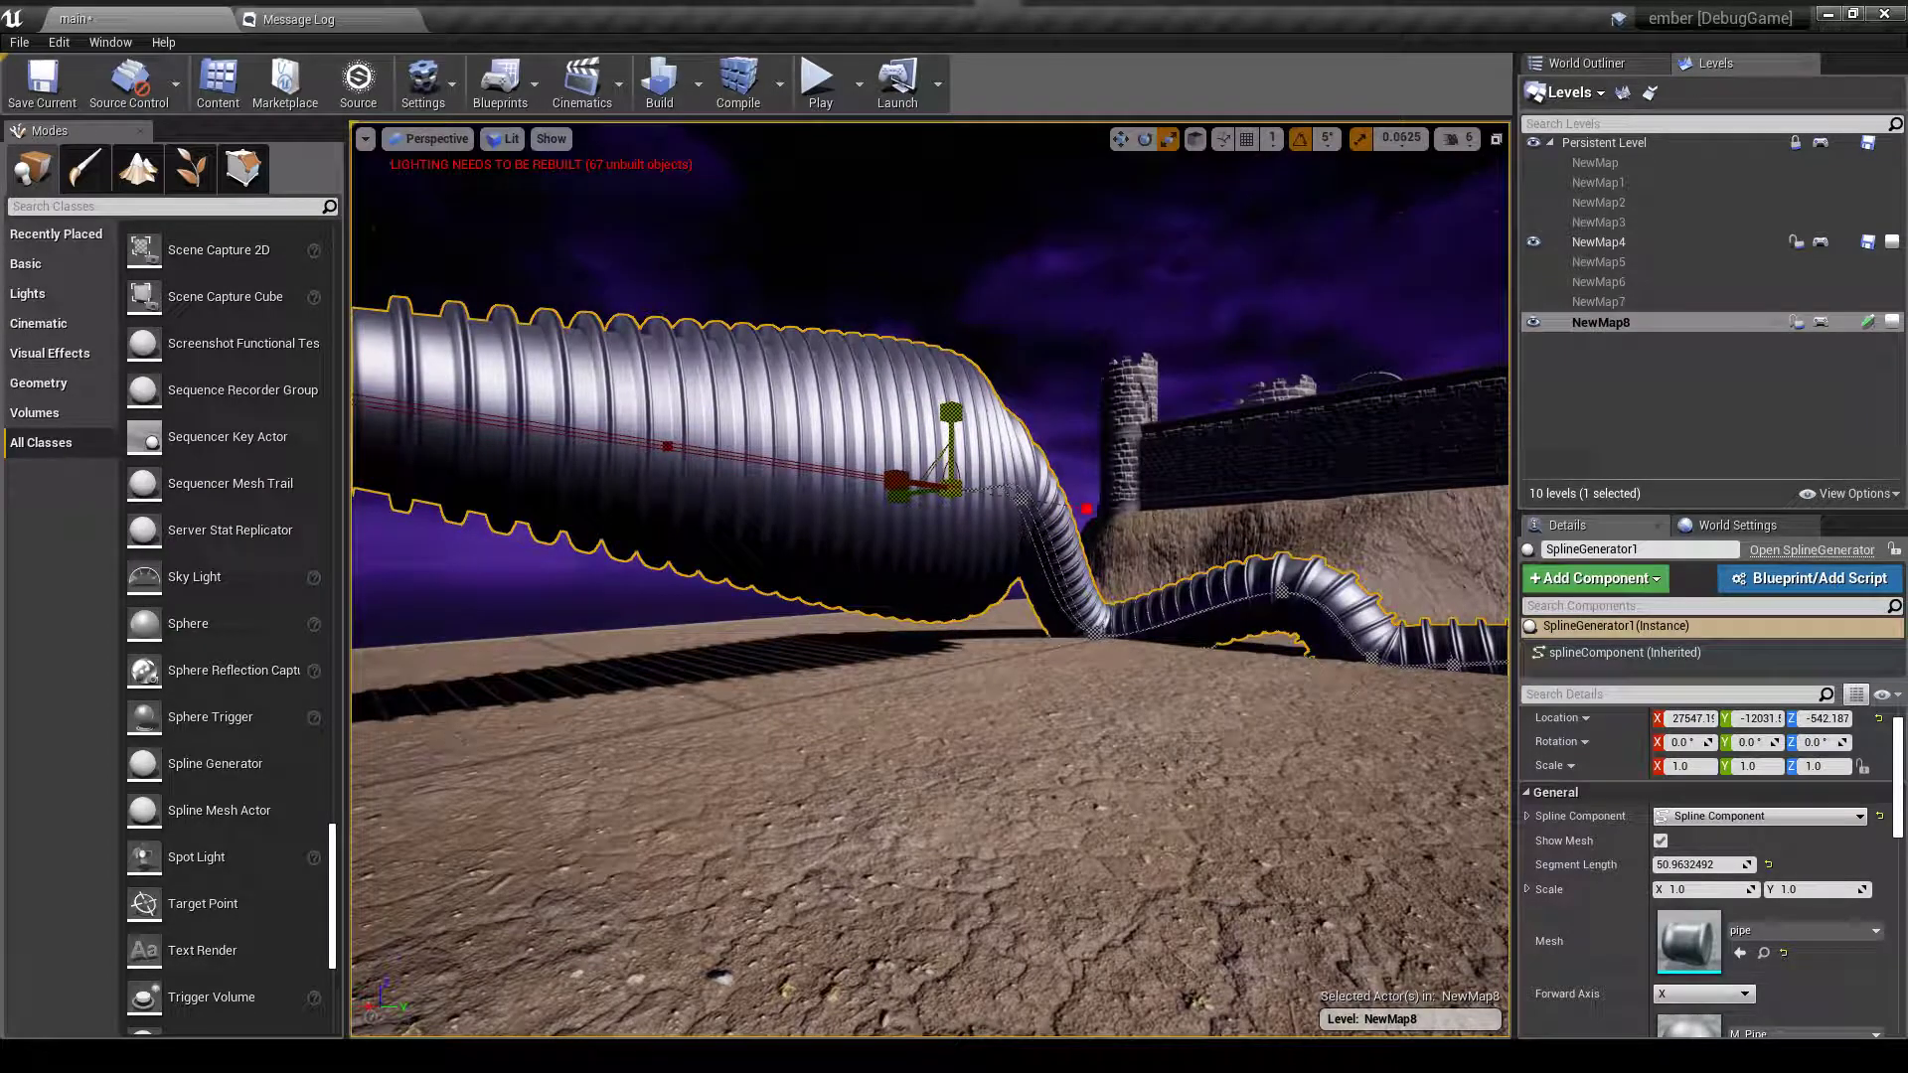
left_click_drag(929, 459, 933, 449)
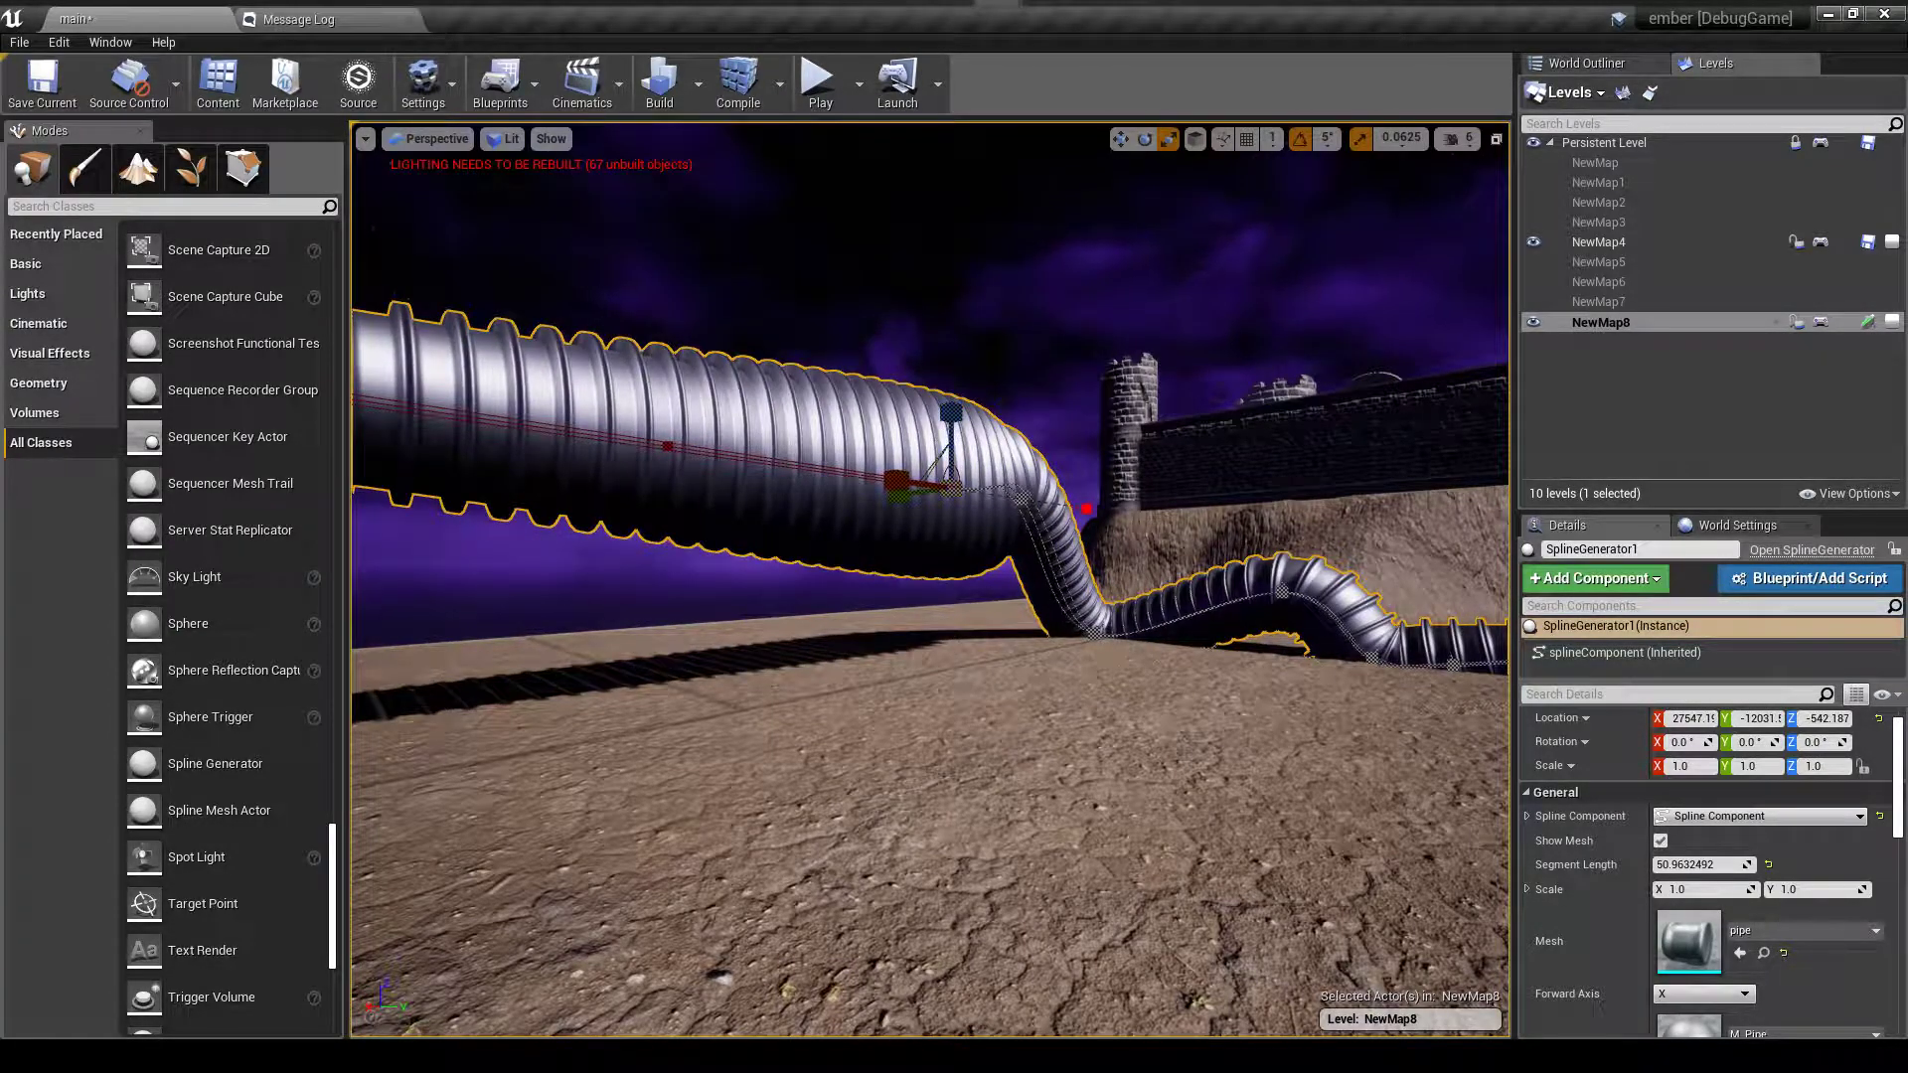
- Examine the widened raised section and its open end, and the pipe's course back to the tapered start
key("s")
right_click_drag(932, 449, 864, 450)
key("w")
key("s")
key("w")
right_click_drag(934, 545, 942, 544)
key("w")
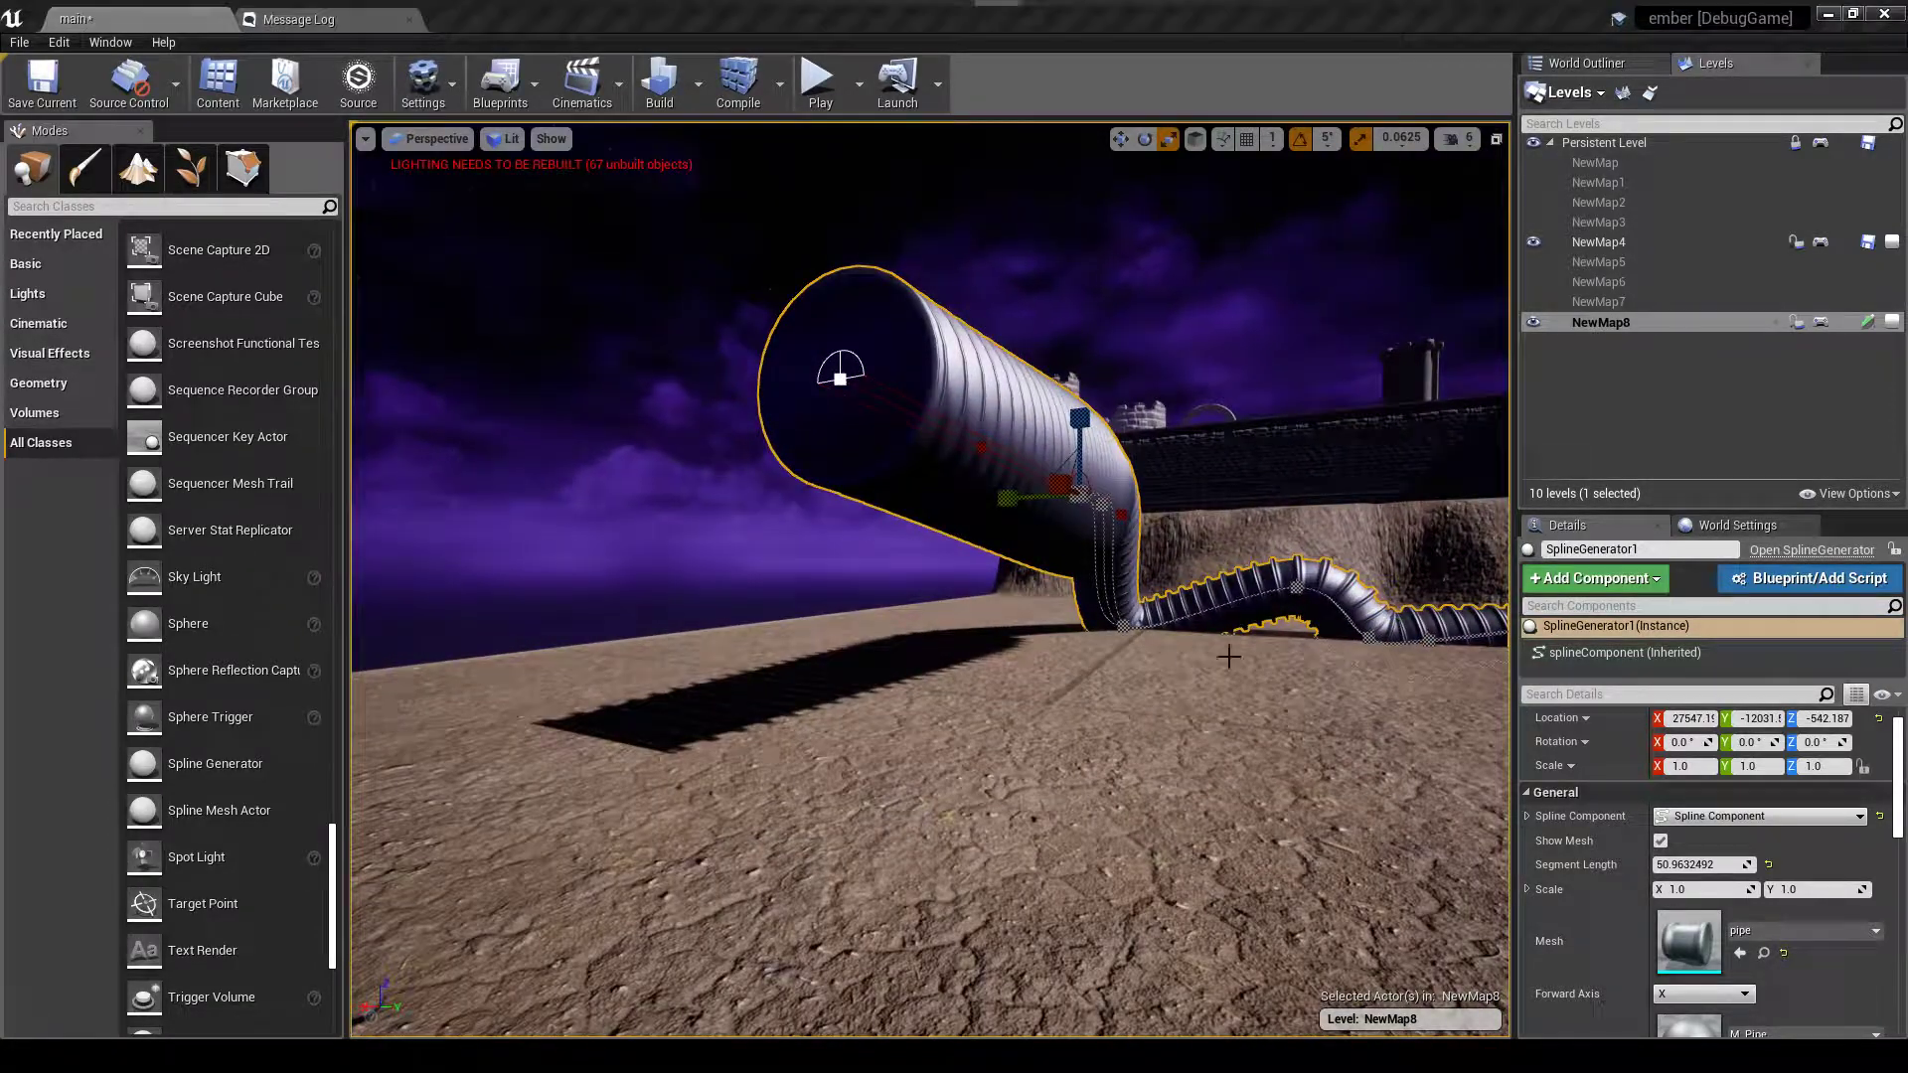
right_click_drag(1142, 606, 1044, 631)
key("w")
key("s")
key("w")
key("s")
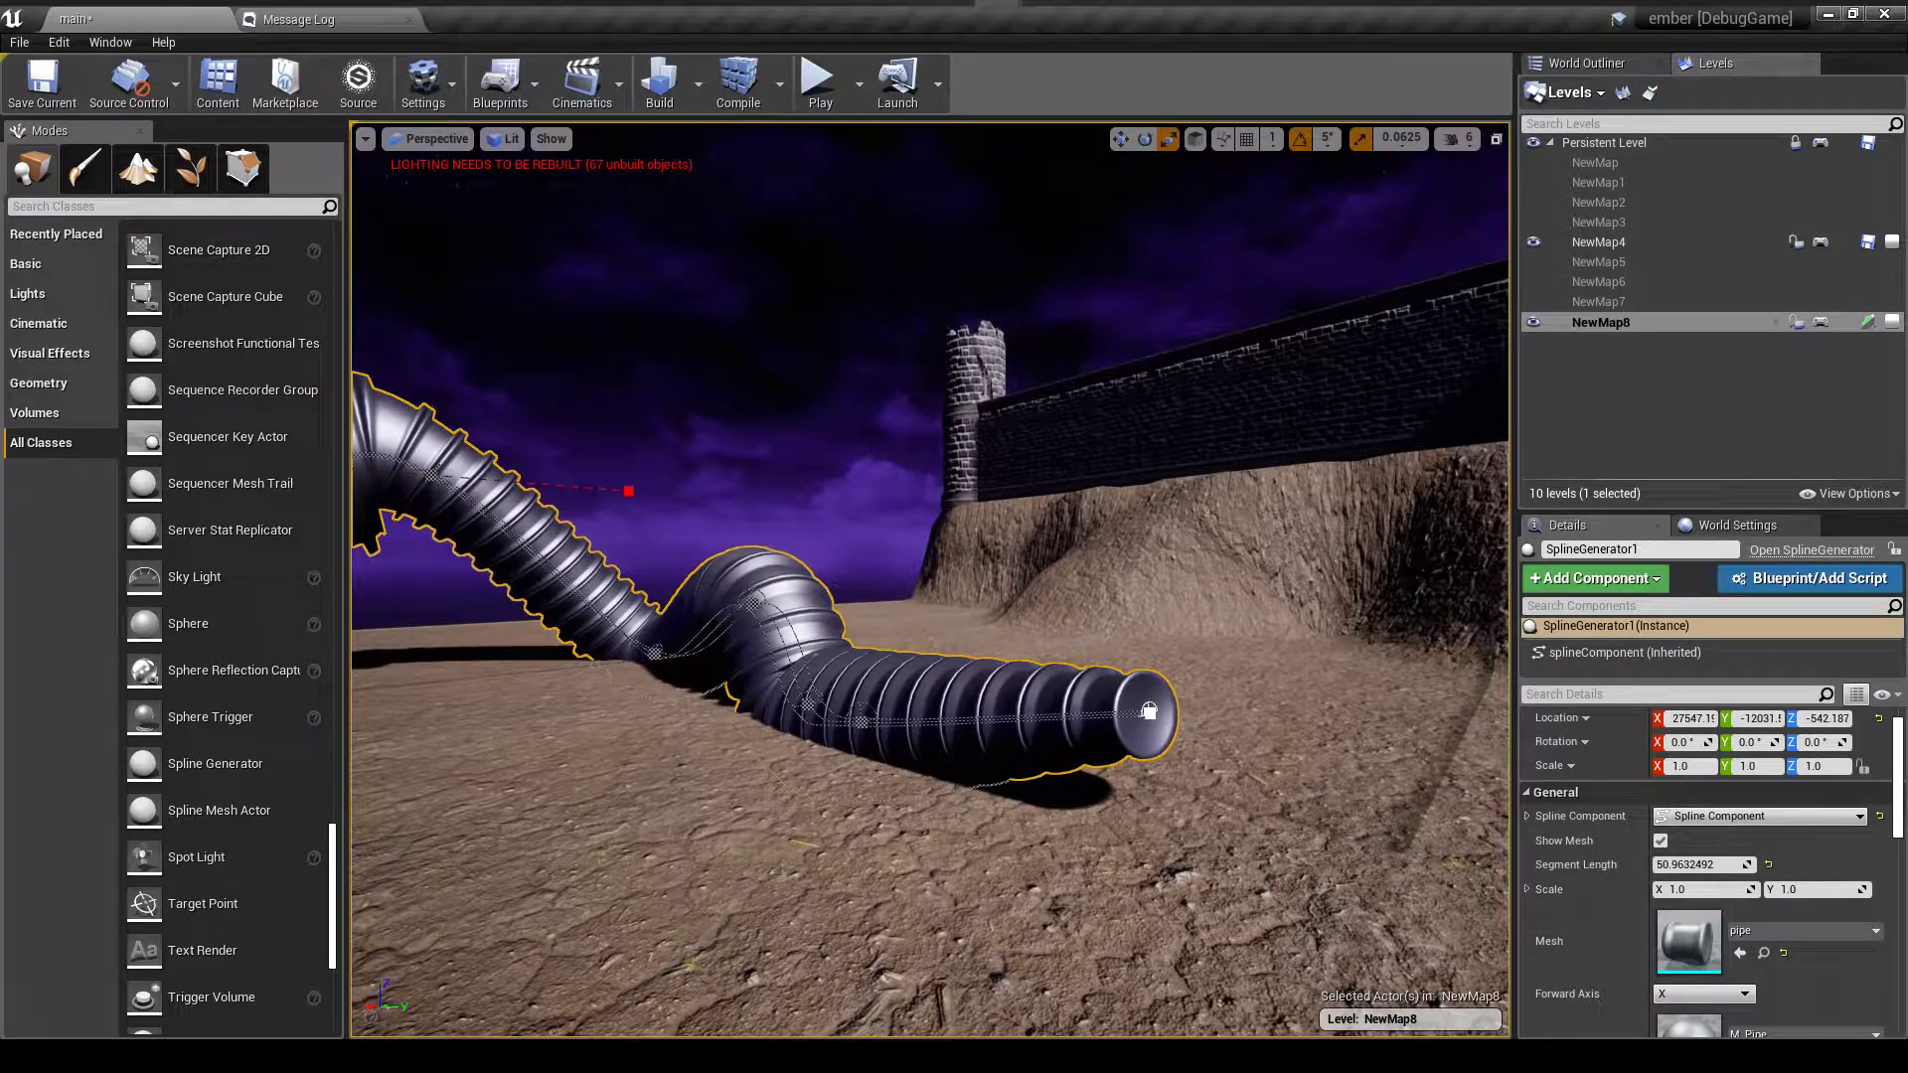
- Rotate the starting spline point slightly to angle the pipe's tapered opening, and deselect the pipe
key("w")
right_click_drag(1224, 899, 1155, 897)
key("s")
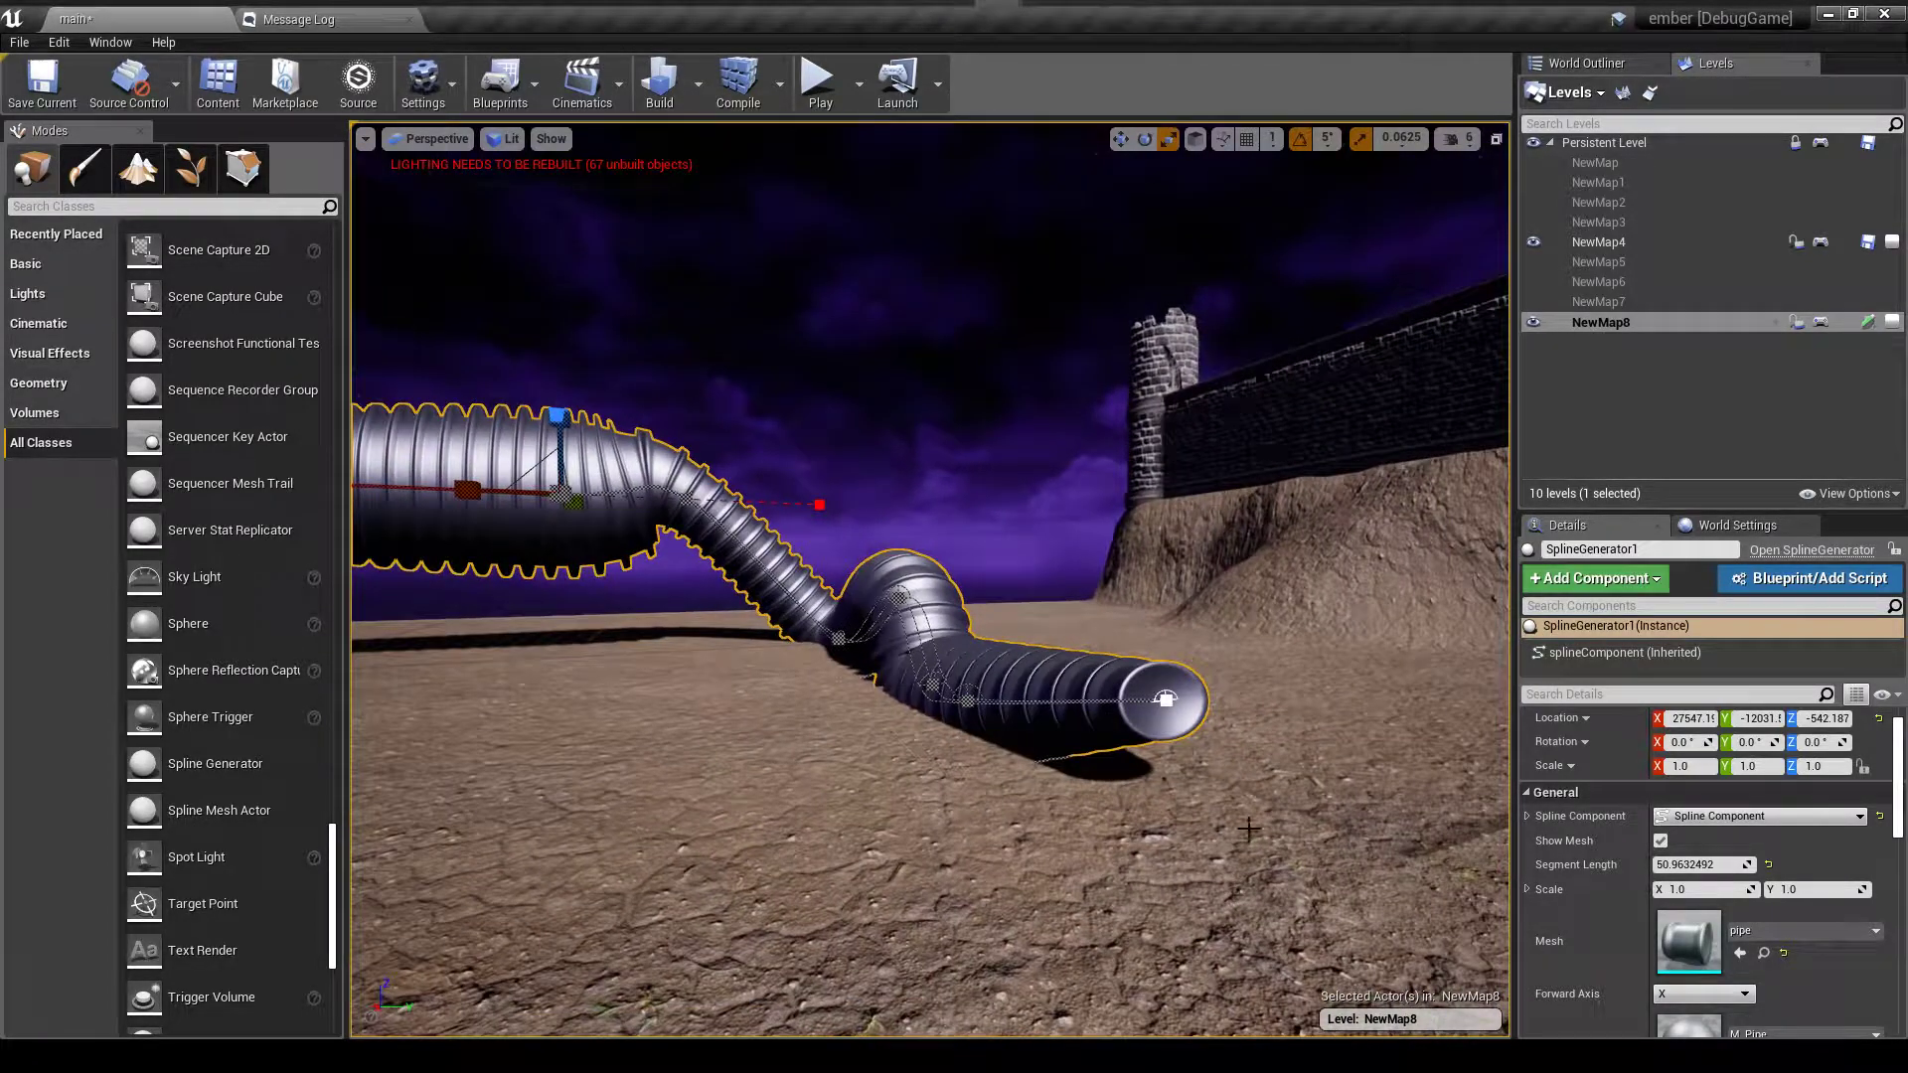
left_click(1168, 701)
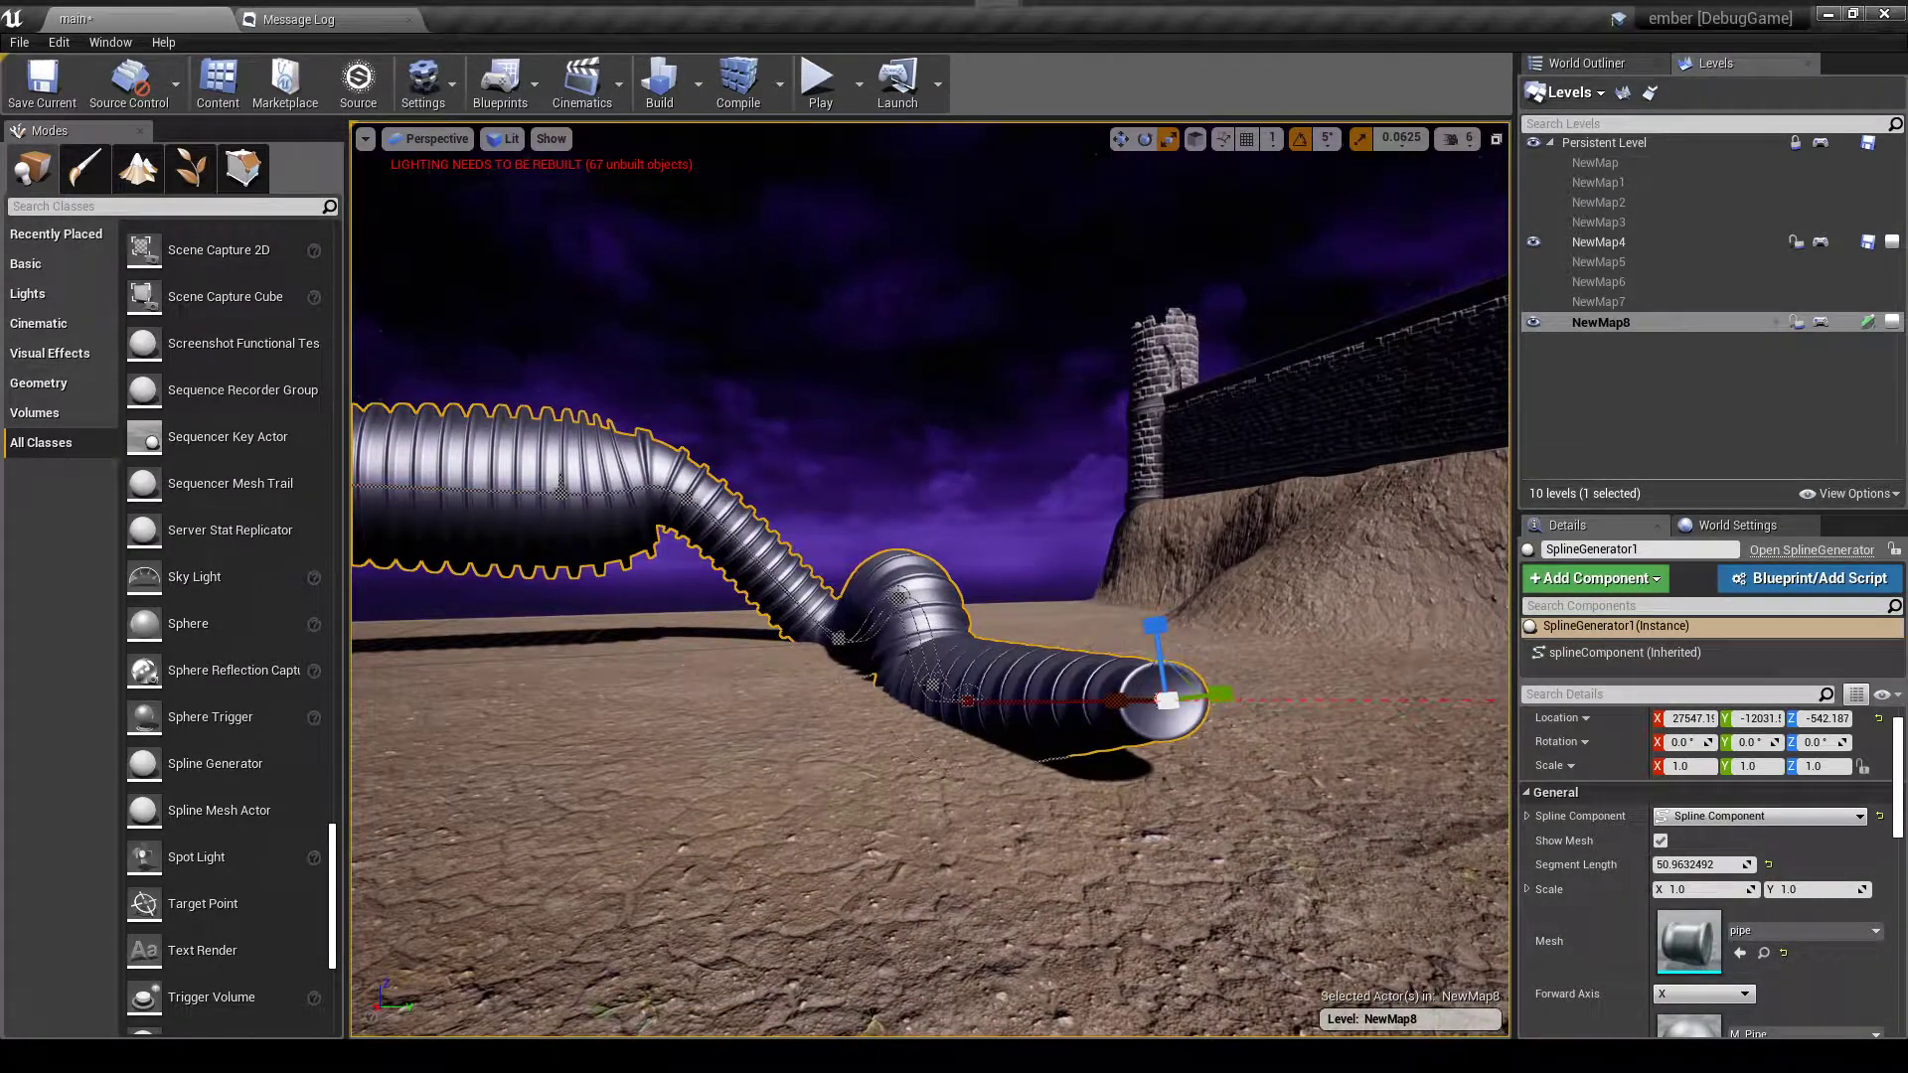
left_click(1145, 138)
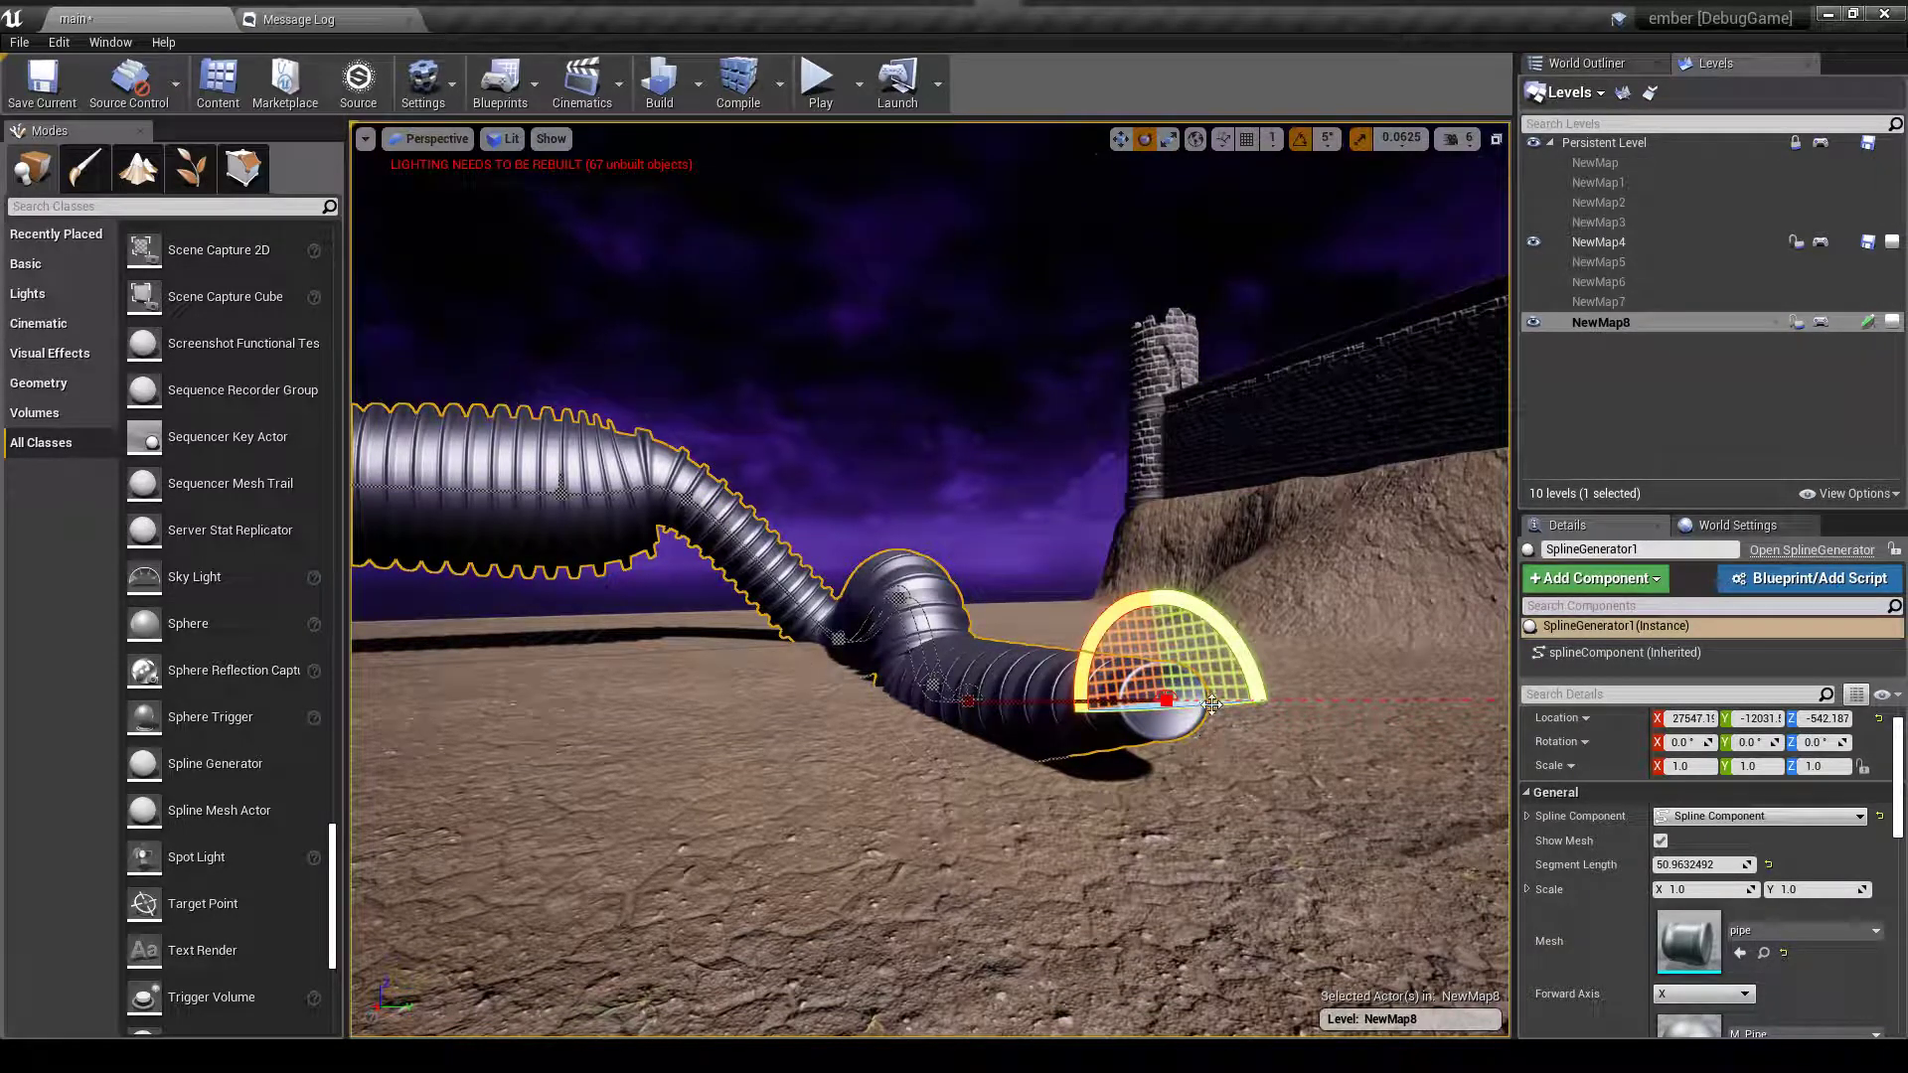
mouse_move(1213, 704)
left_mouse_down()
mouse_move(1178, 704)
mouse_move(1201, 703)
left_mouse_up()
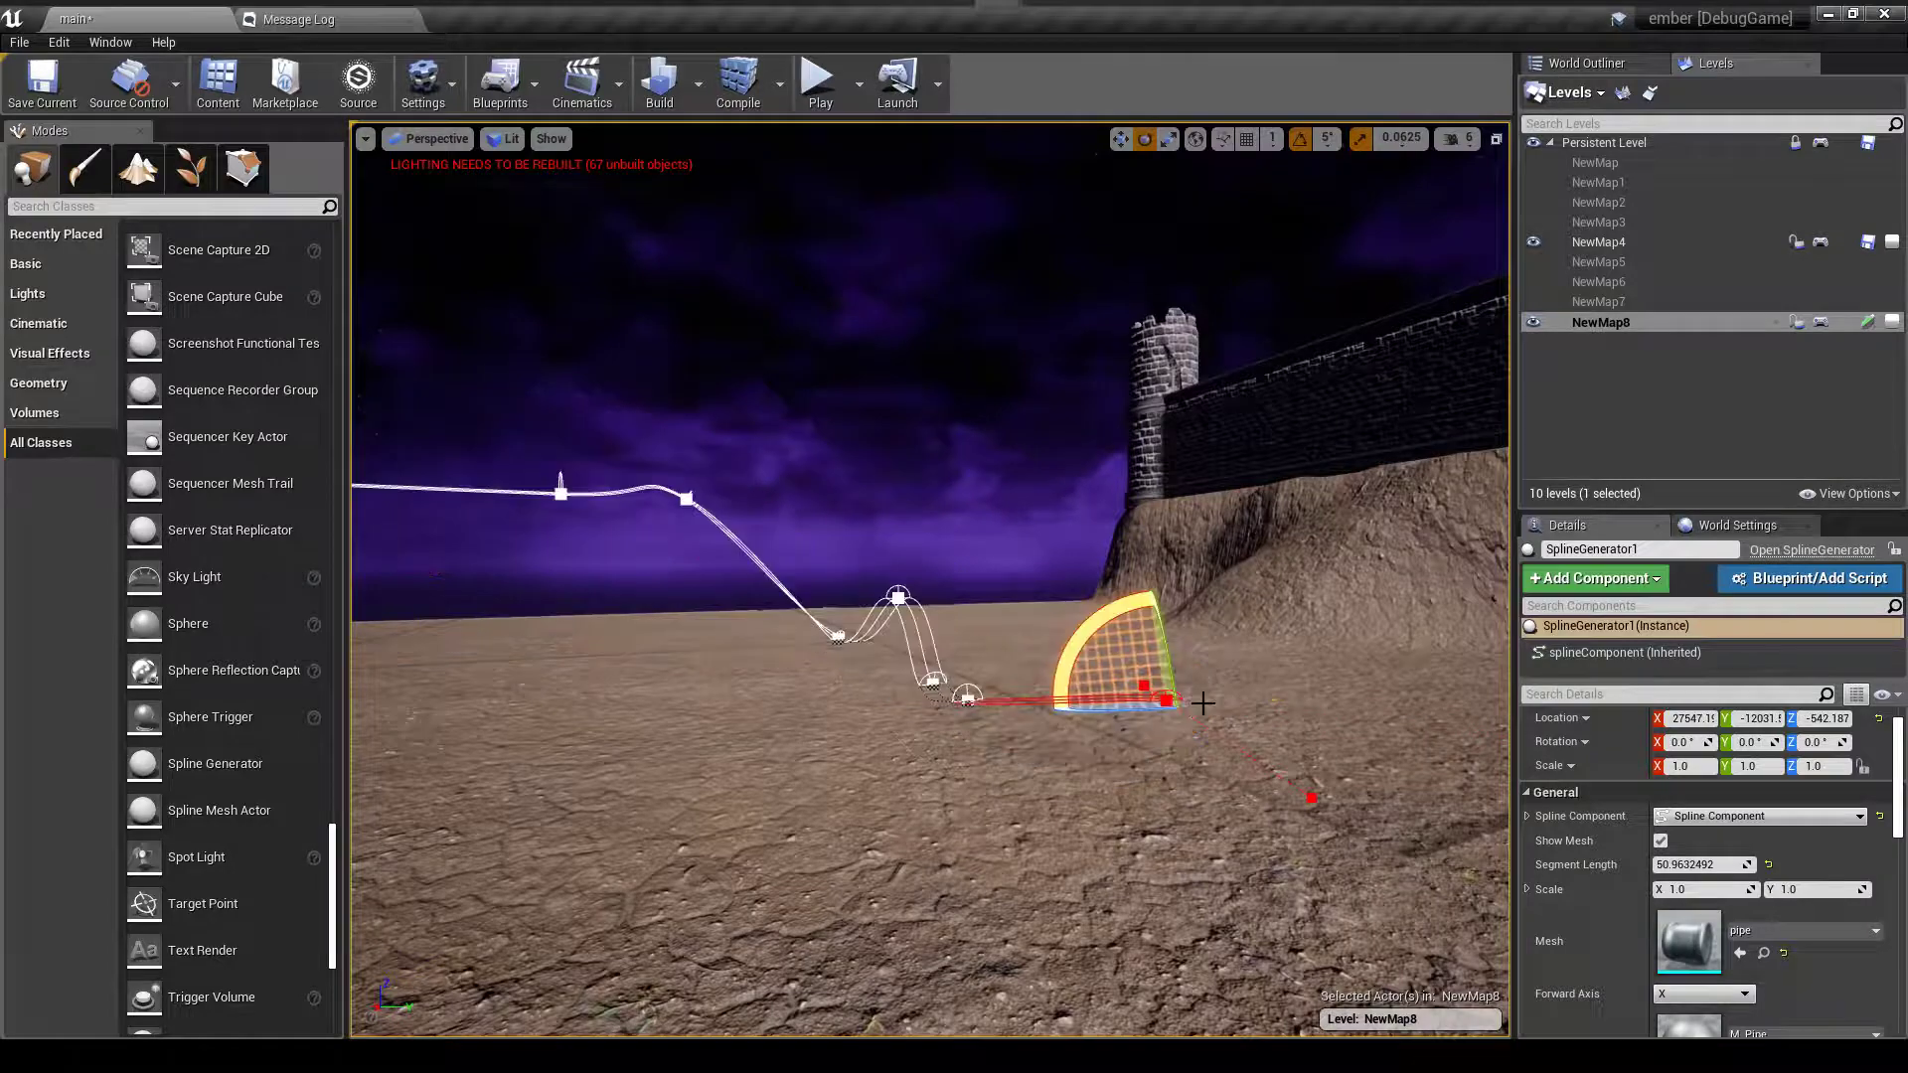
left_click(1275, 764)
key("w")
right_click_drag(1275, 765, 1348, 765)
key("s")
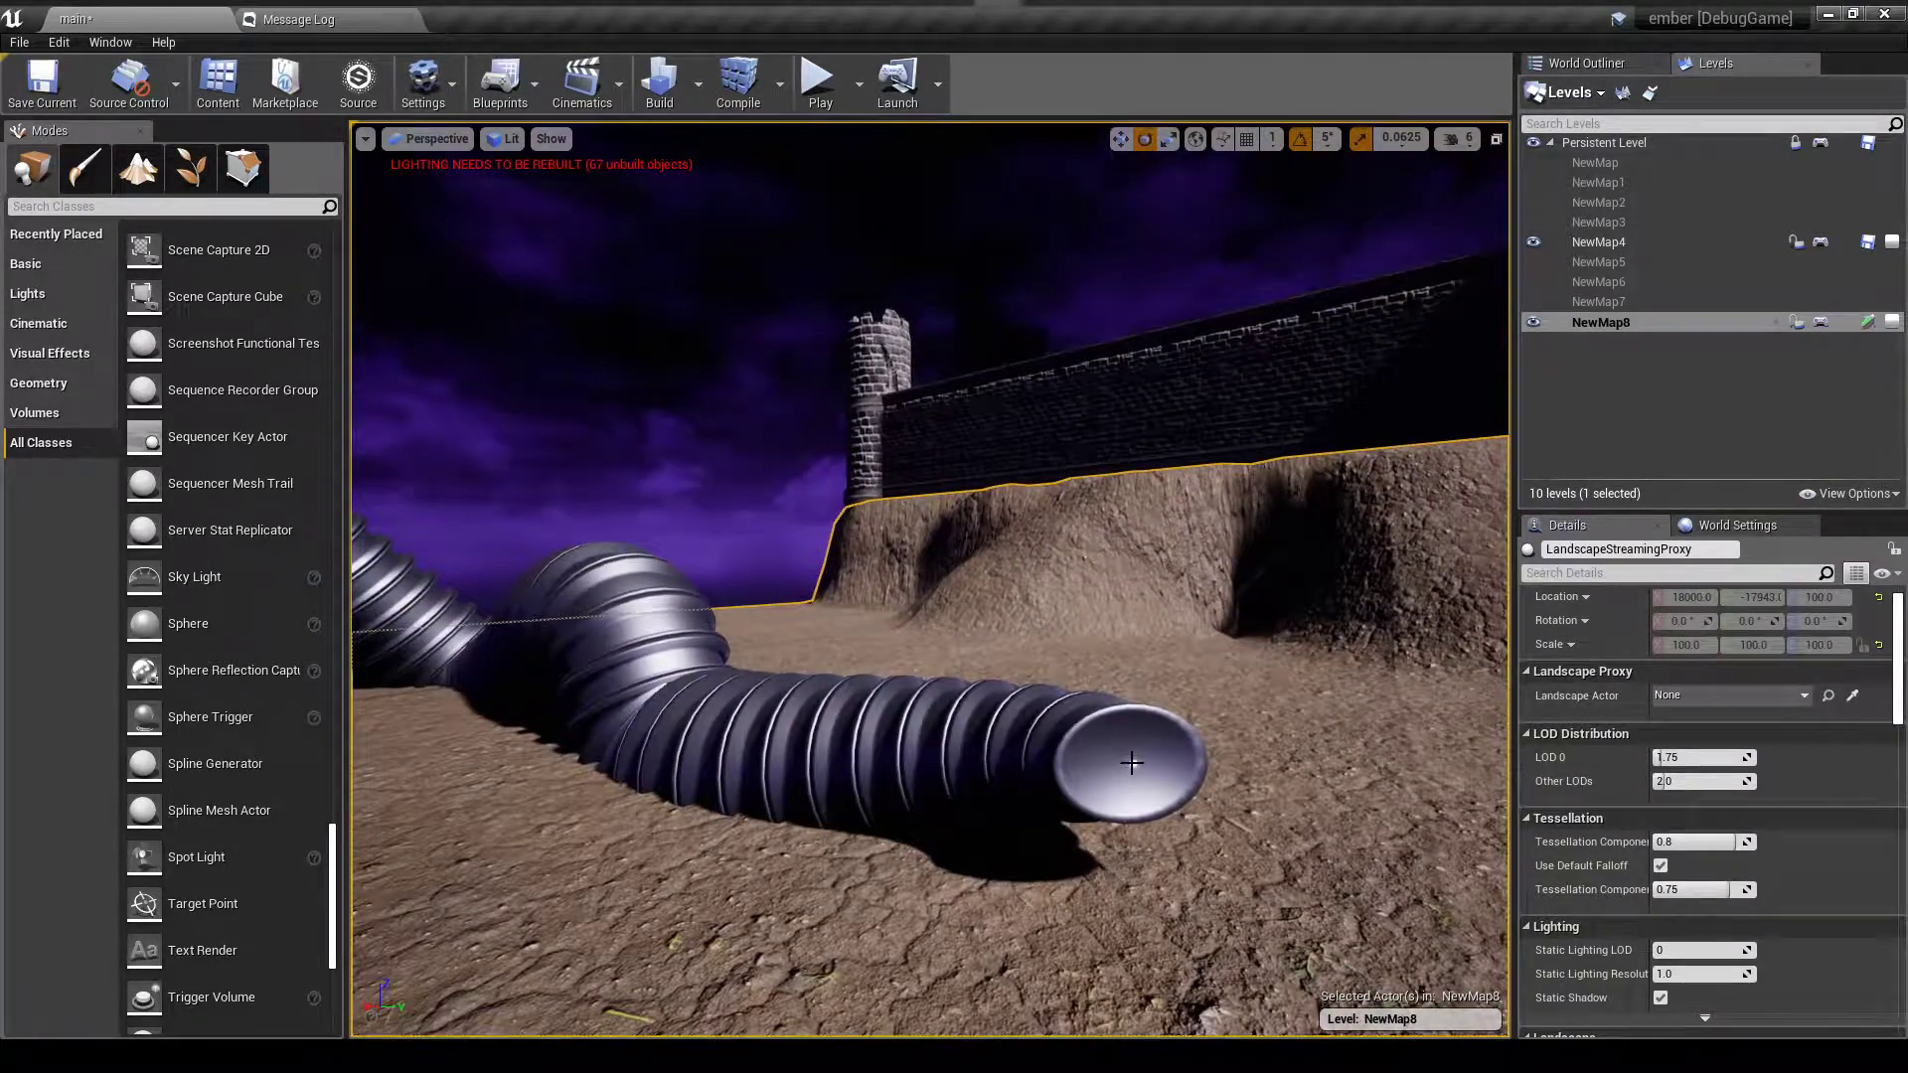
- Reselect the pipe and its starting spline point, and rotate that point slightly further
left_click(1153, 791)
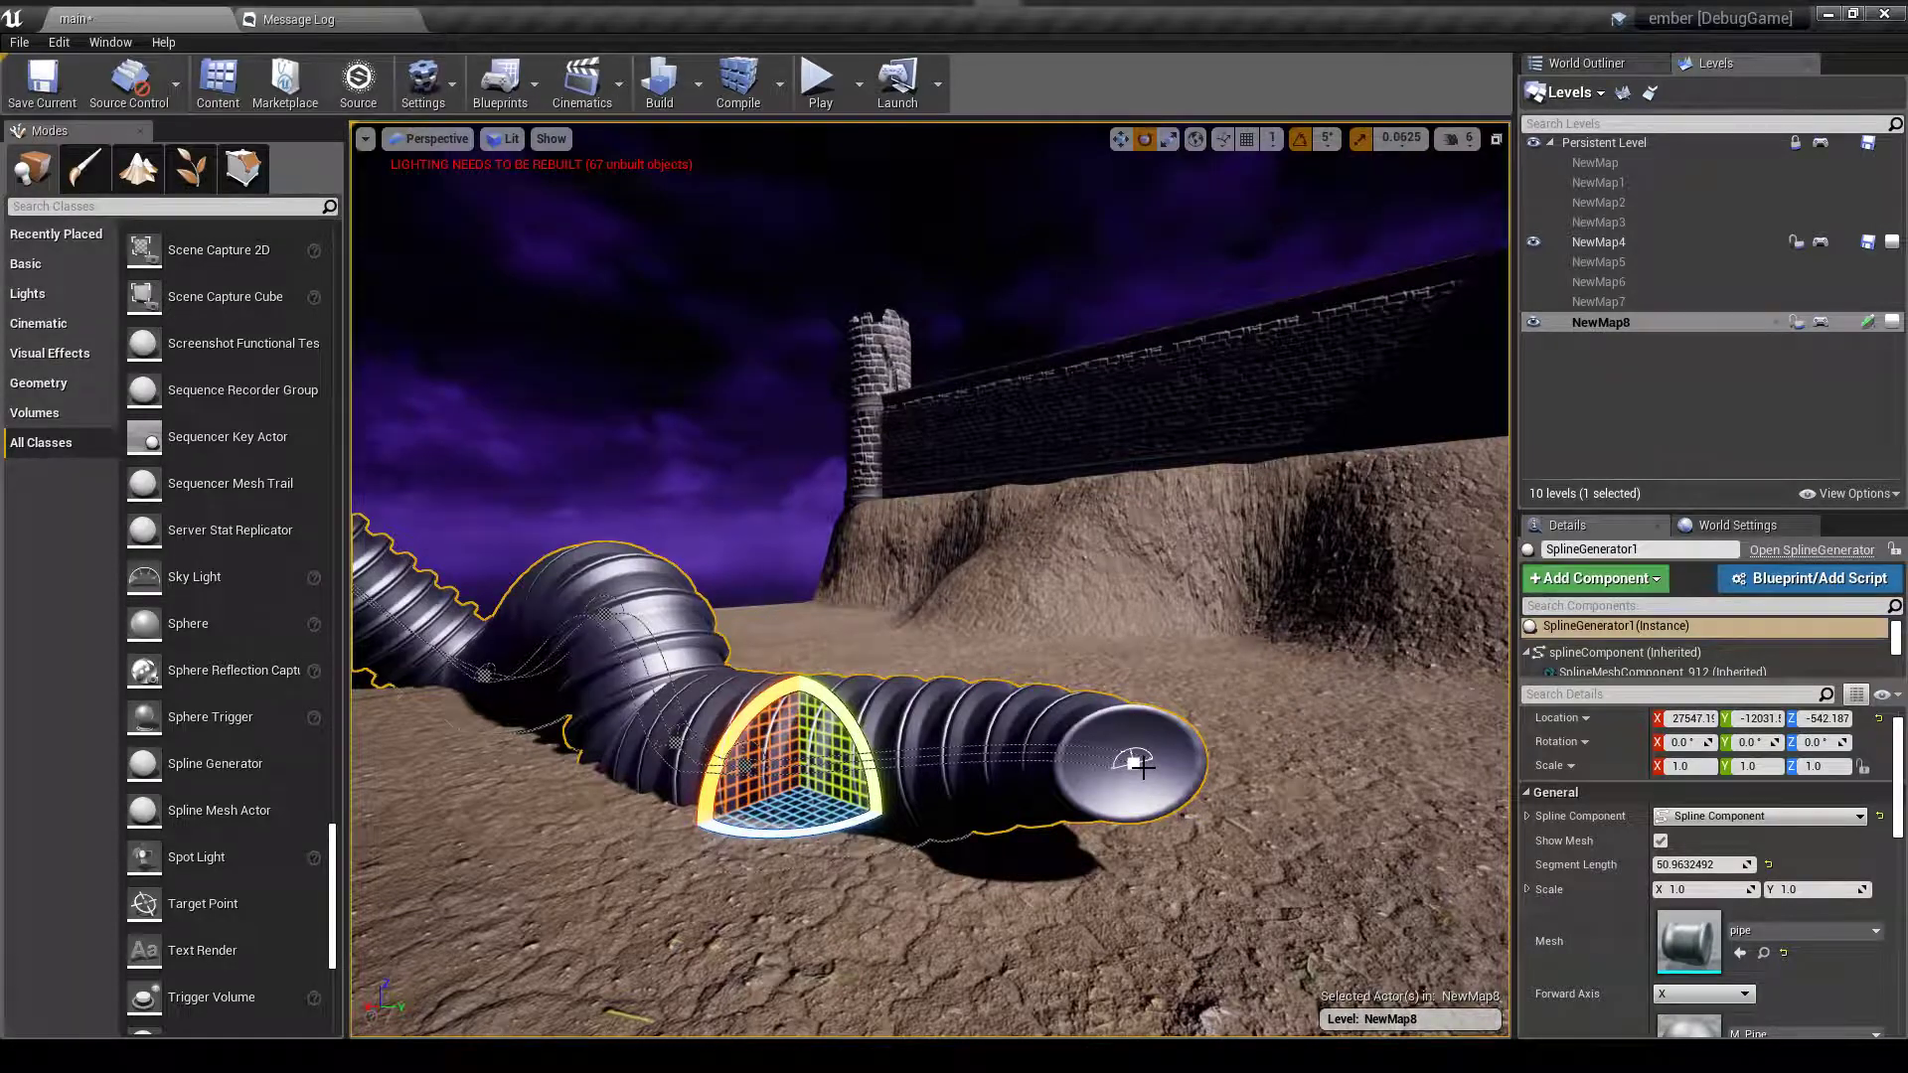
left_click(1133, 763)
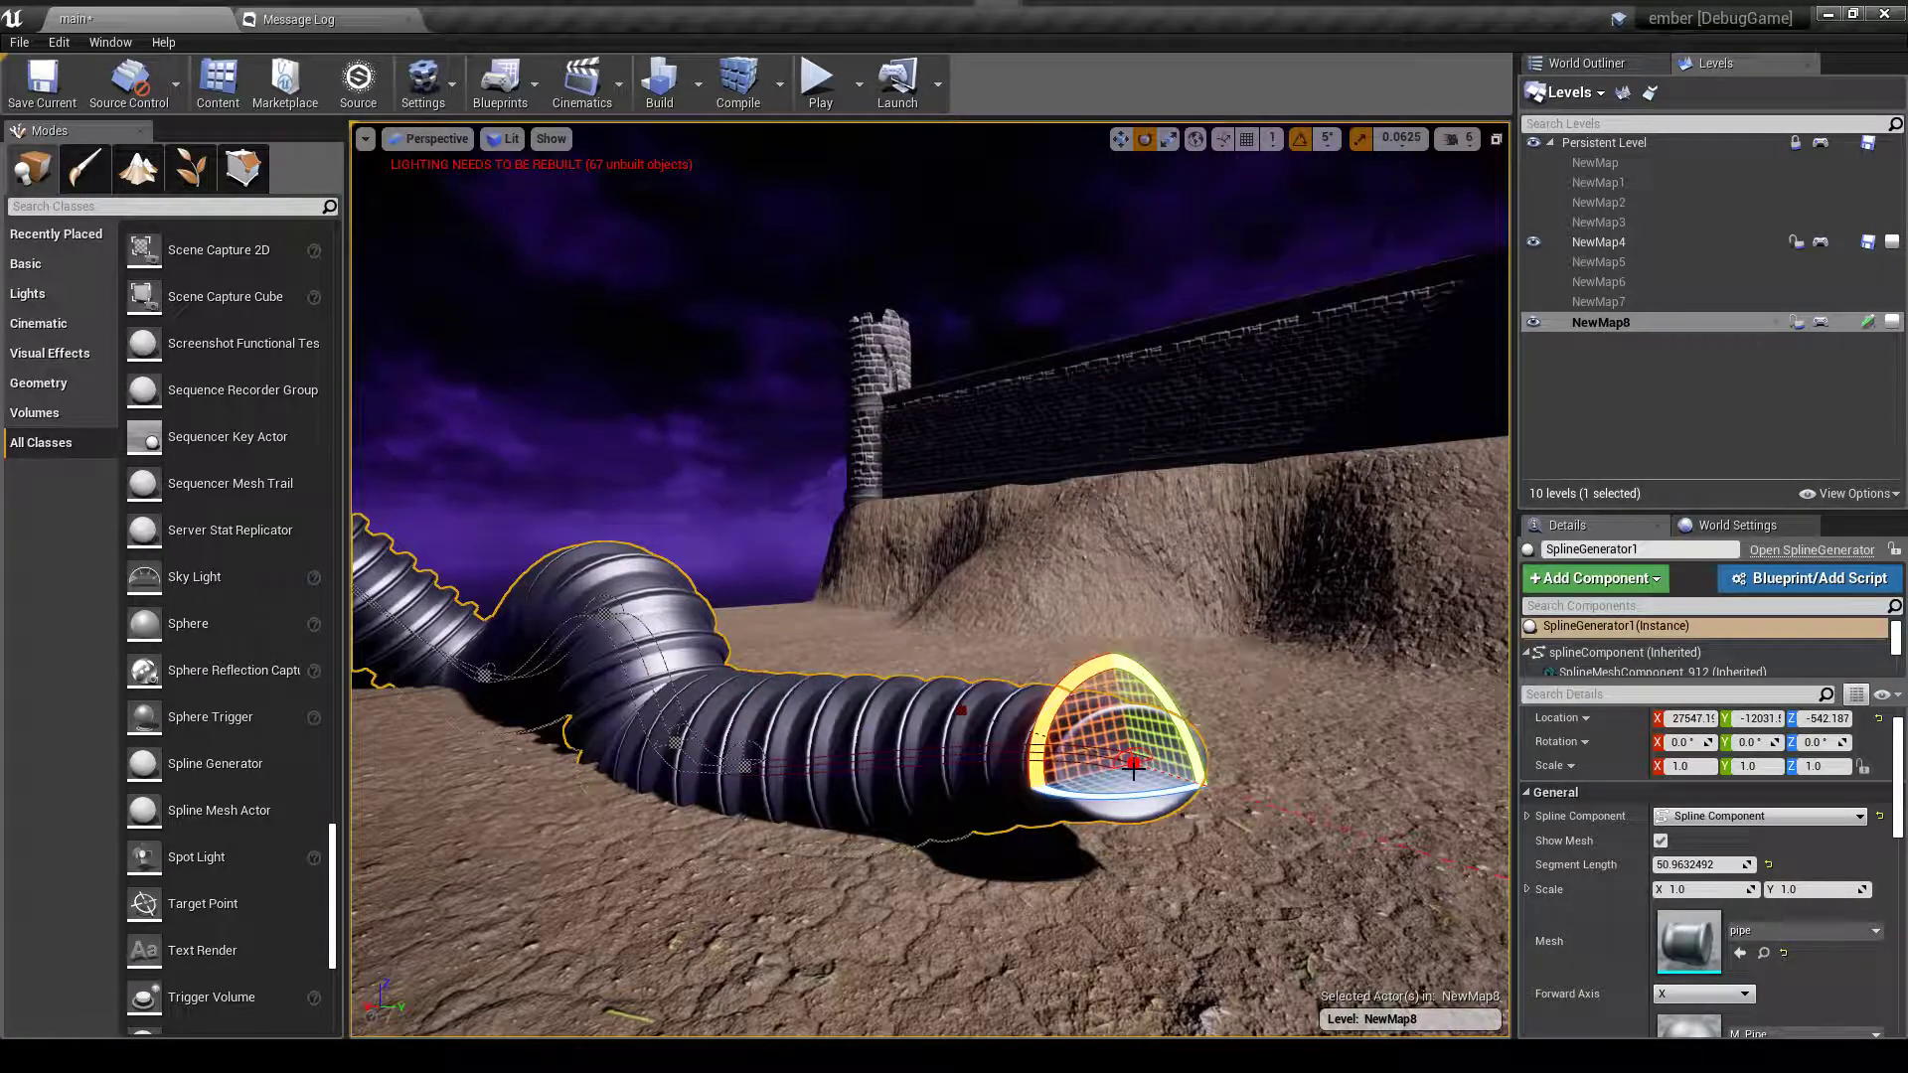
left_click(1133, 761)
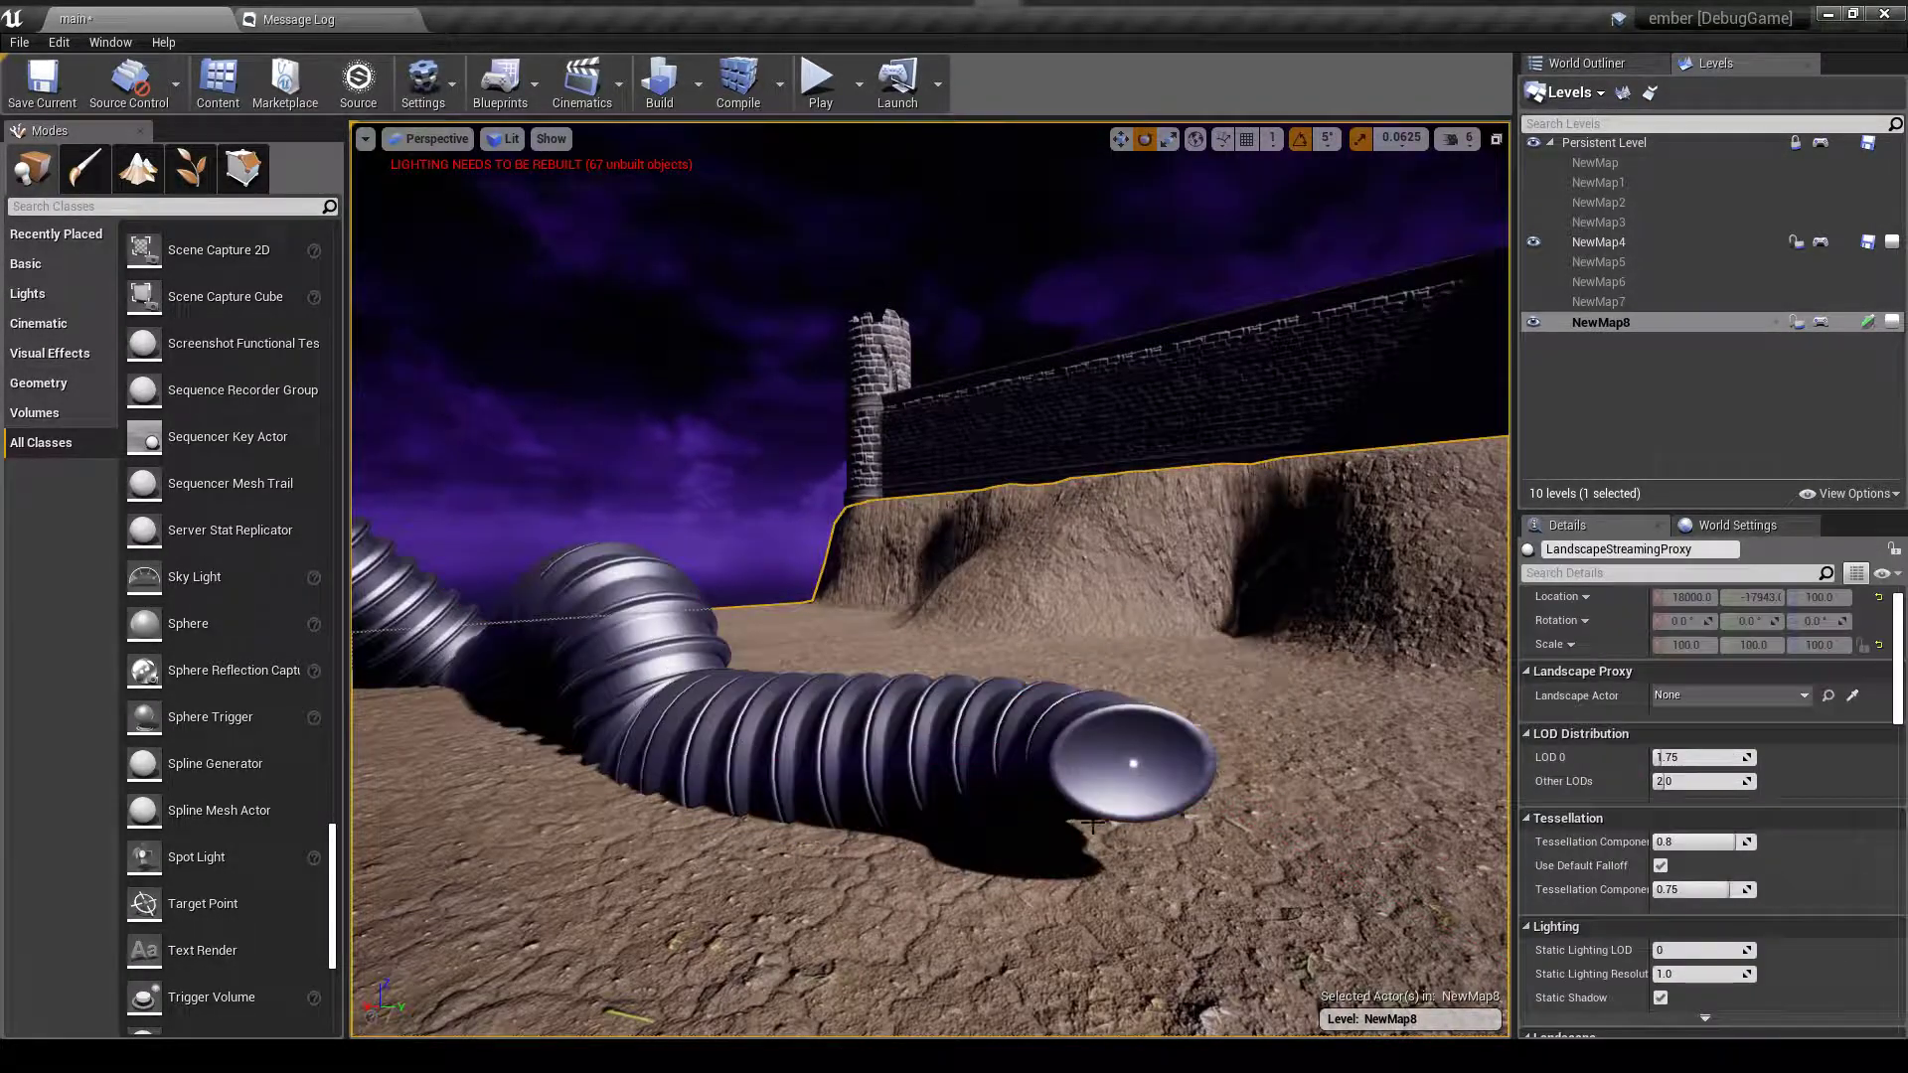
left_click(1133, 763)
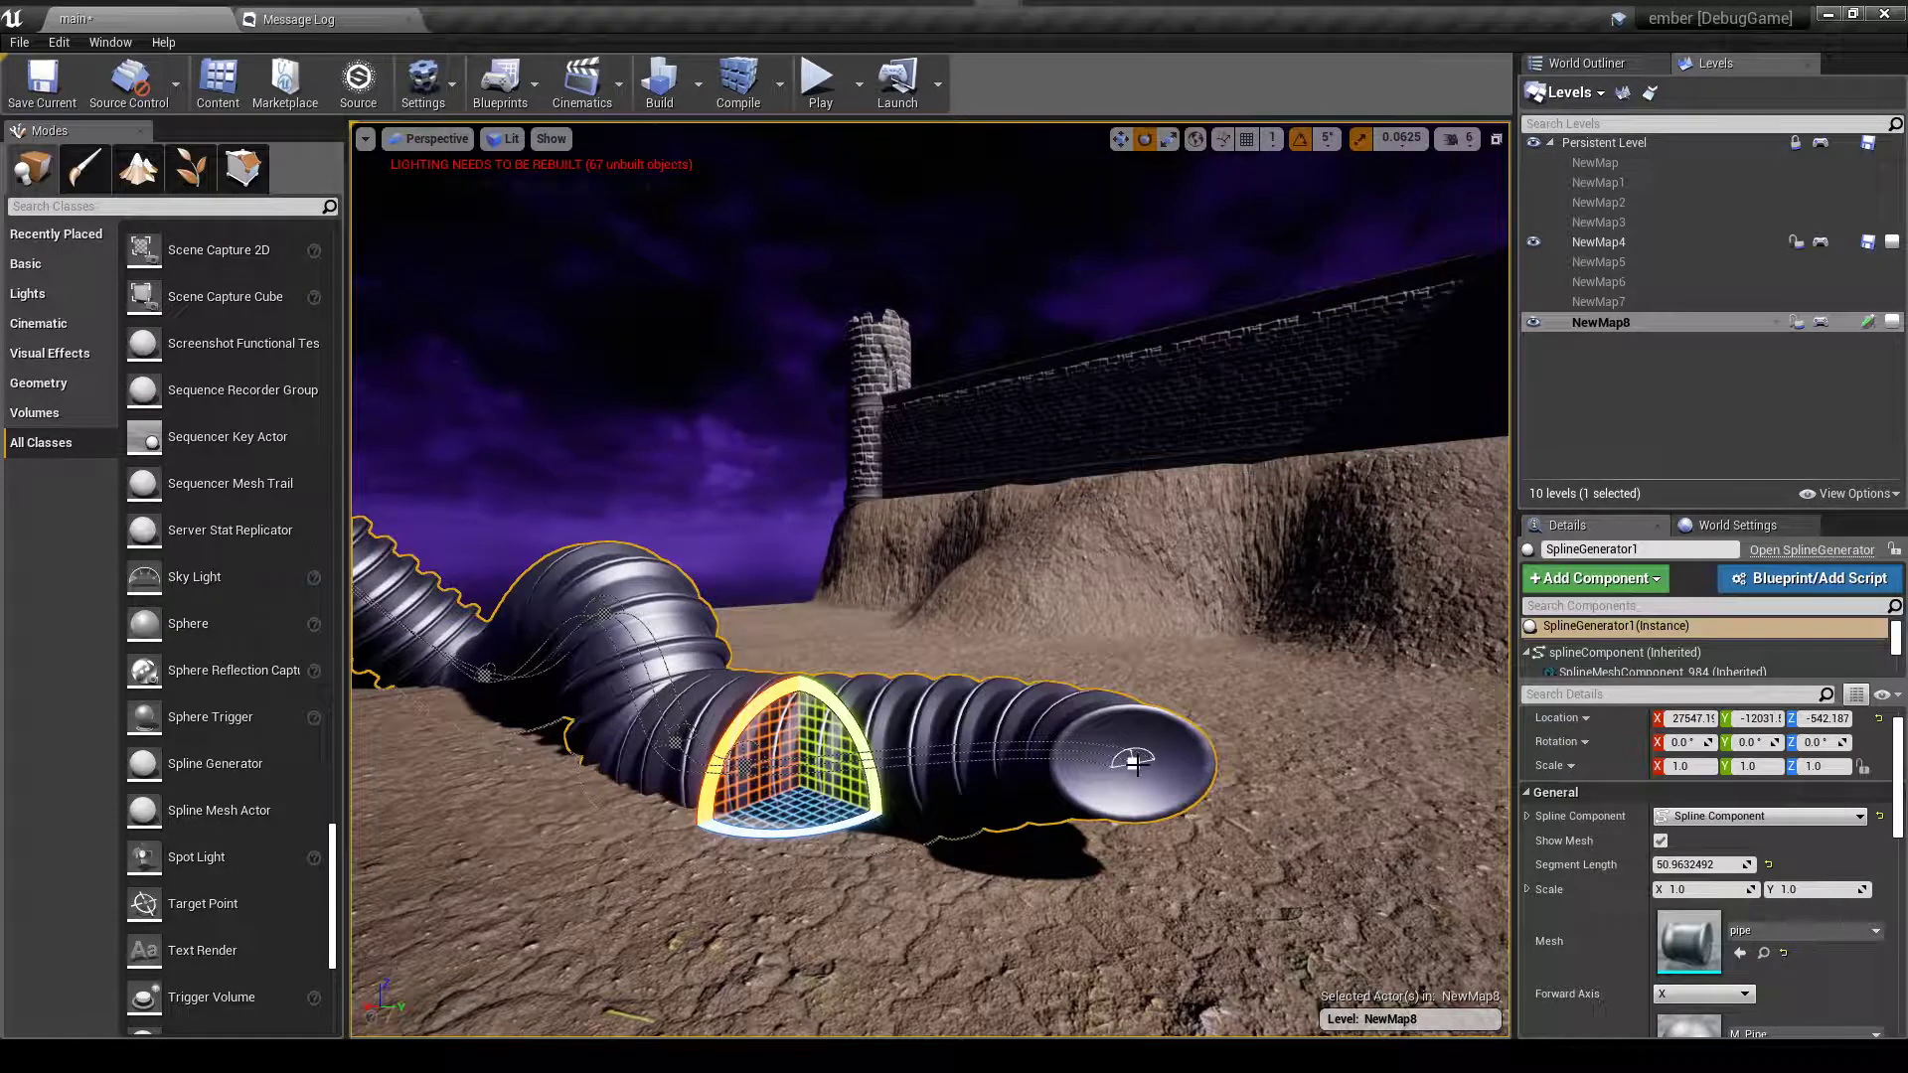
- Rotate the spline point at the pipe's open end so the opening tips down toward the ground, and deselect the pipe
left_click(1133, 764)
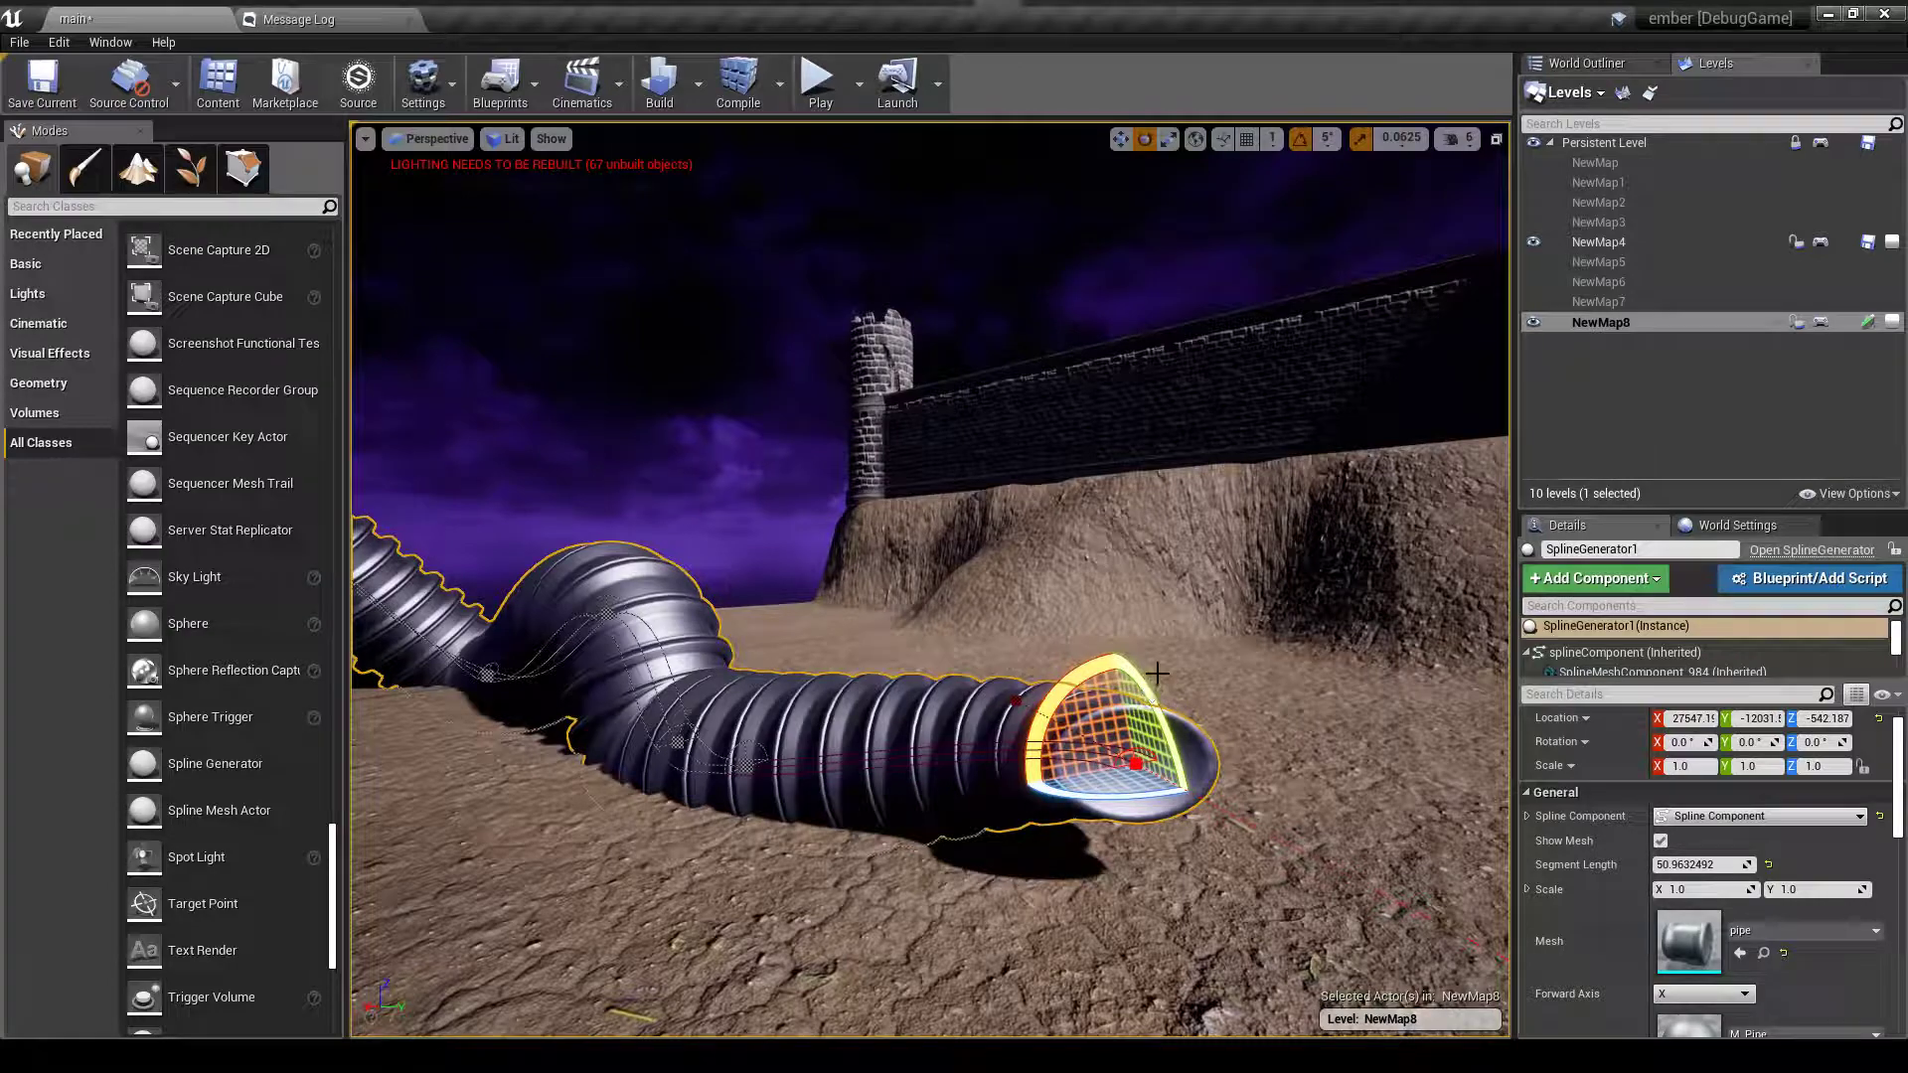
mouse_move(1148, 687)
left_mouse_down()
mouse_move(1128, 646)
mouse_move(1154, 693)
left_mouse_up()
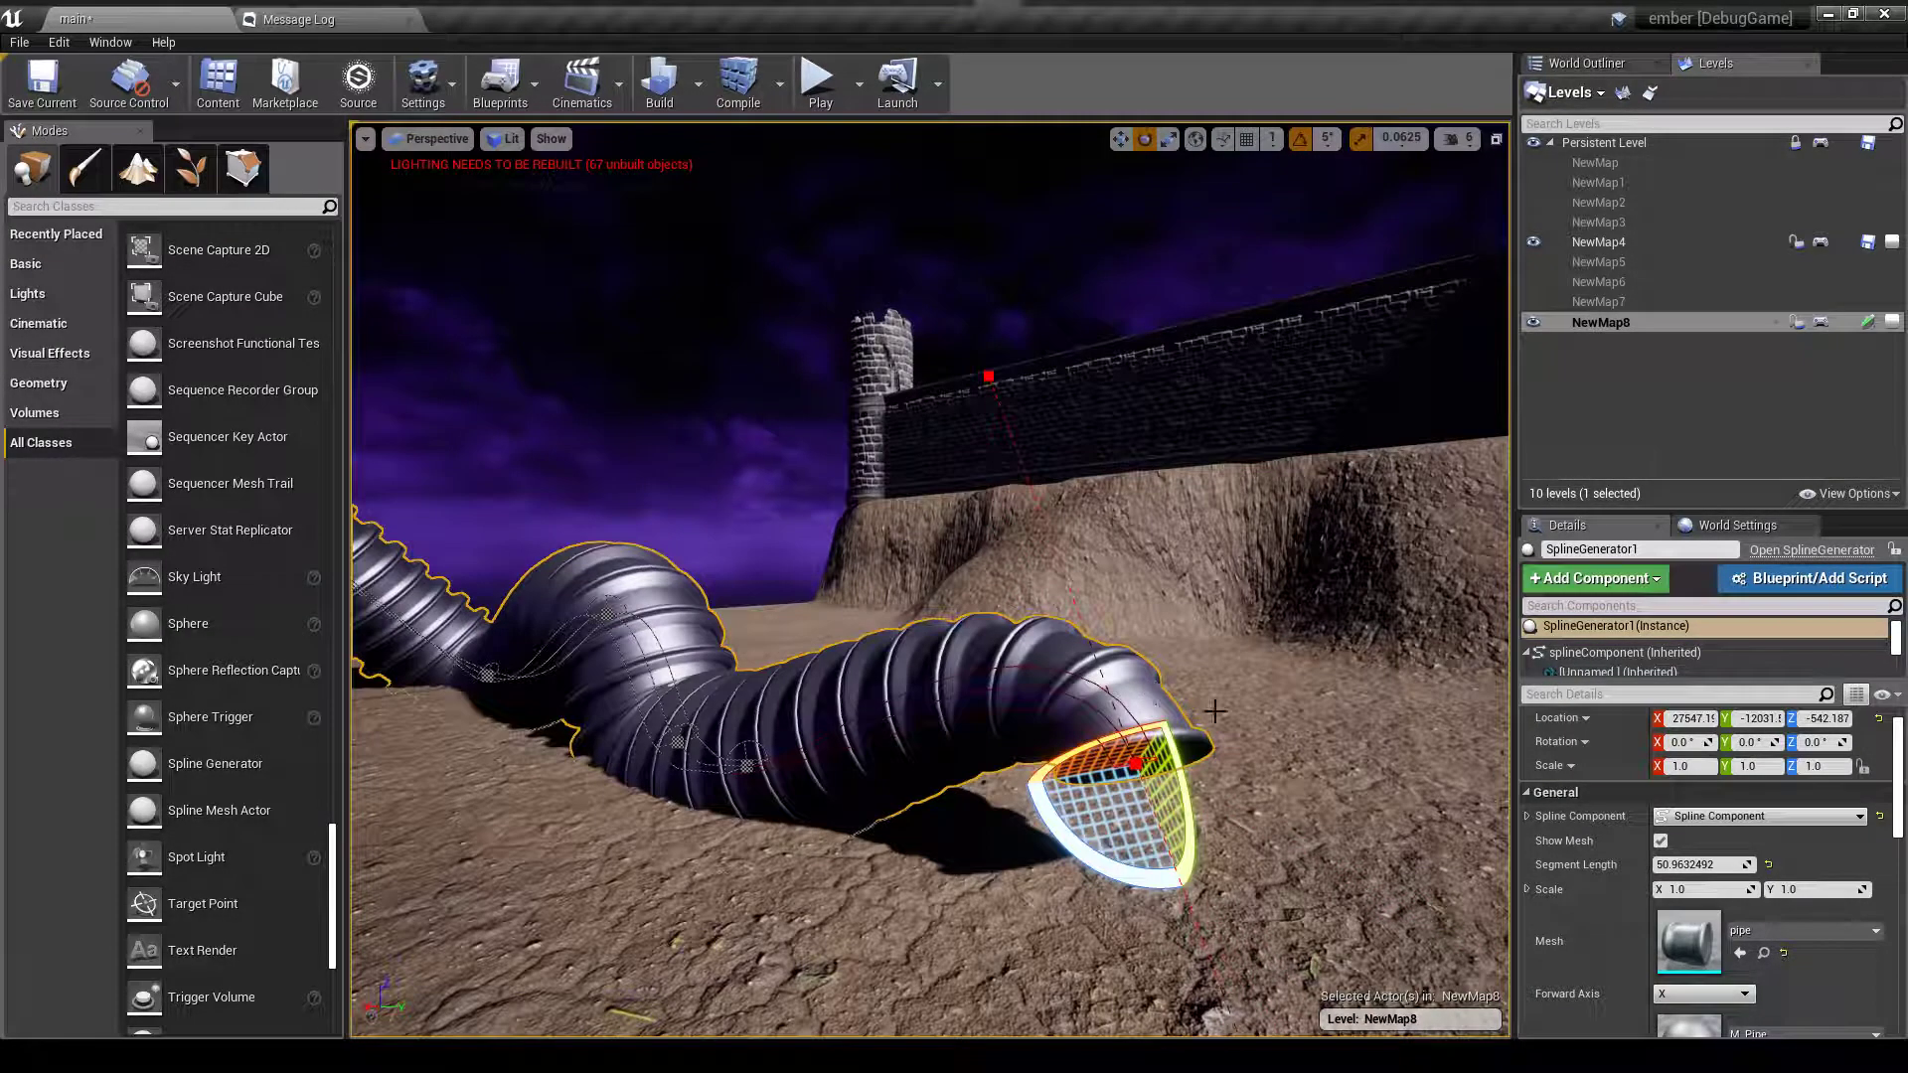
left_click(1269, 708)
- Examine the whole pipe from a distance, from the wide raised section down to the bent end near the cliff
key("s")
right_click_drag(1270, 707, 1194, 700)
key("w")
key("s")
right_click_drag(1268, 704, 1254, 705)
key("s")
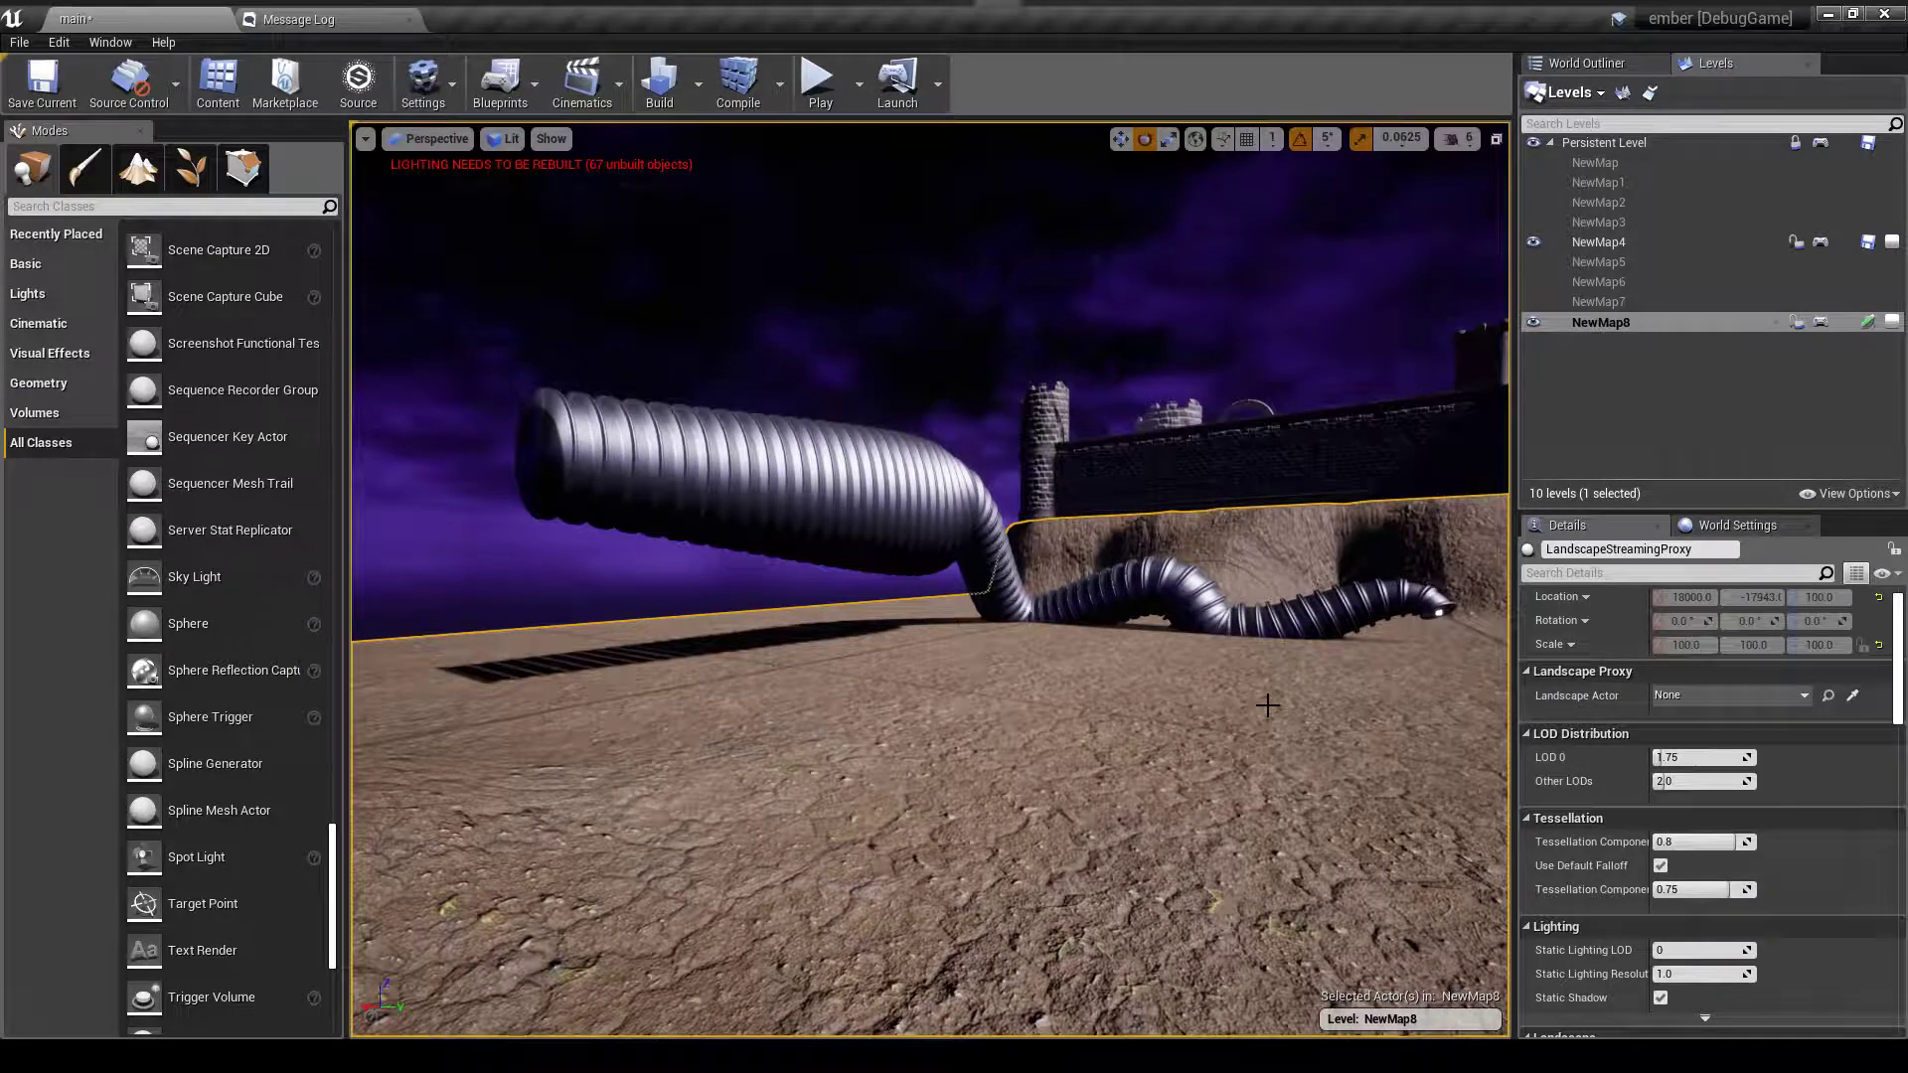
key("w")
mouse_move(1254, 705)
right_mouse_down()
mouse_move(1441, 700)
mouse_move(1193, 696)
mouse_move(1265, 702)
right_mouse_up()
key("a")
key("s")
key("w")
key("s")
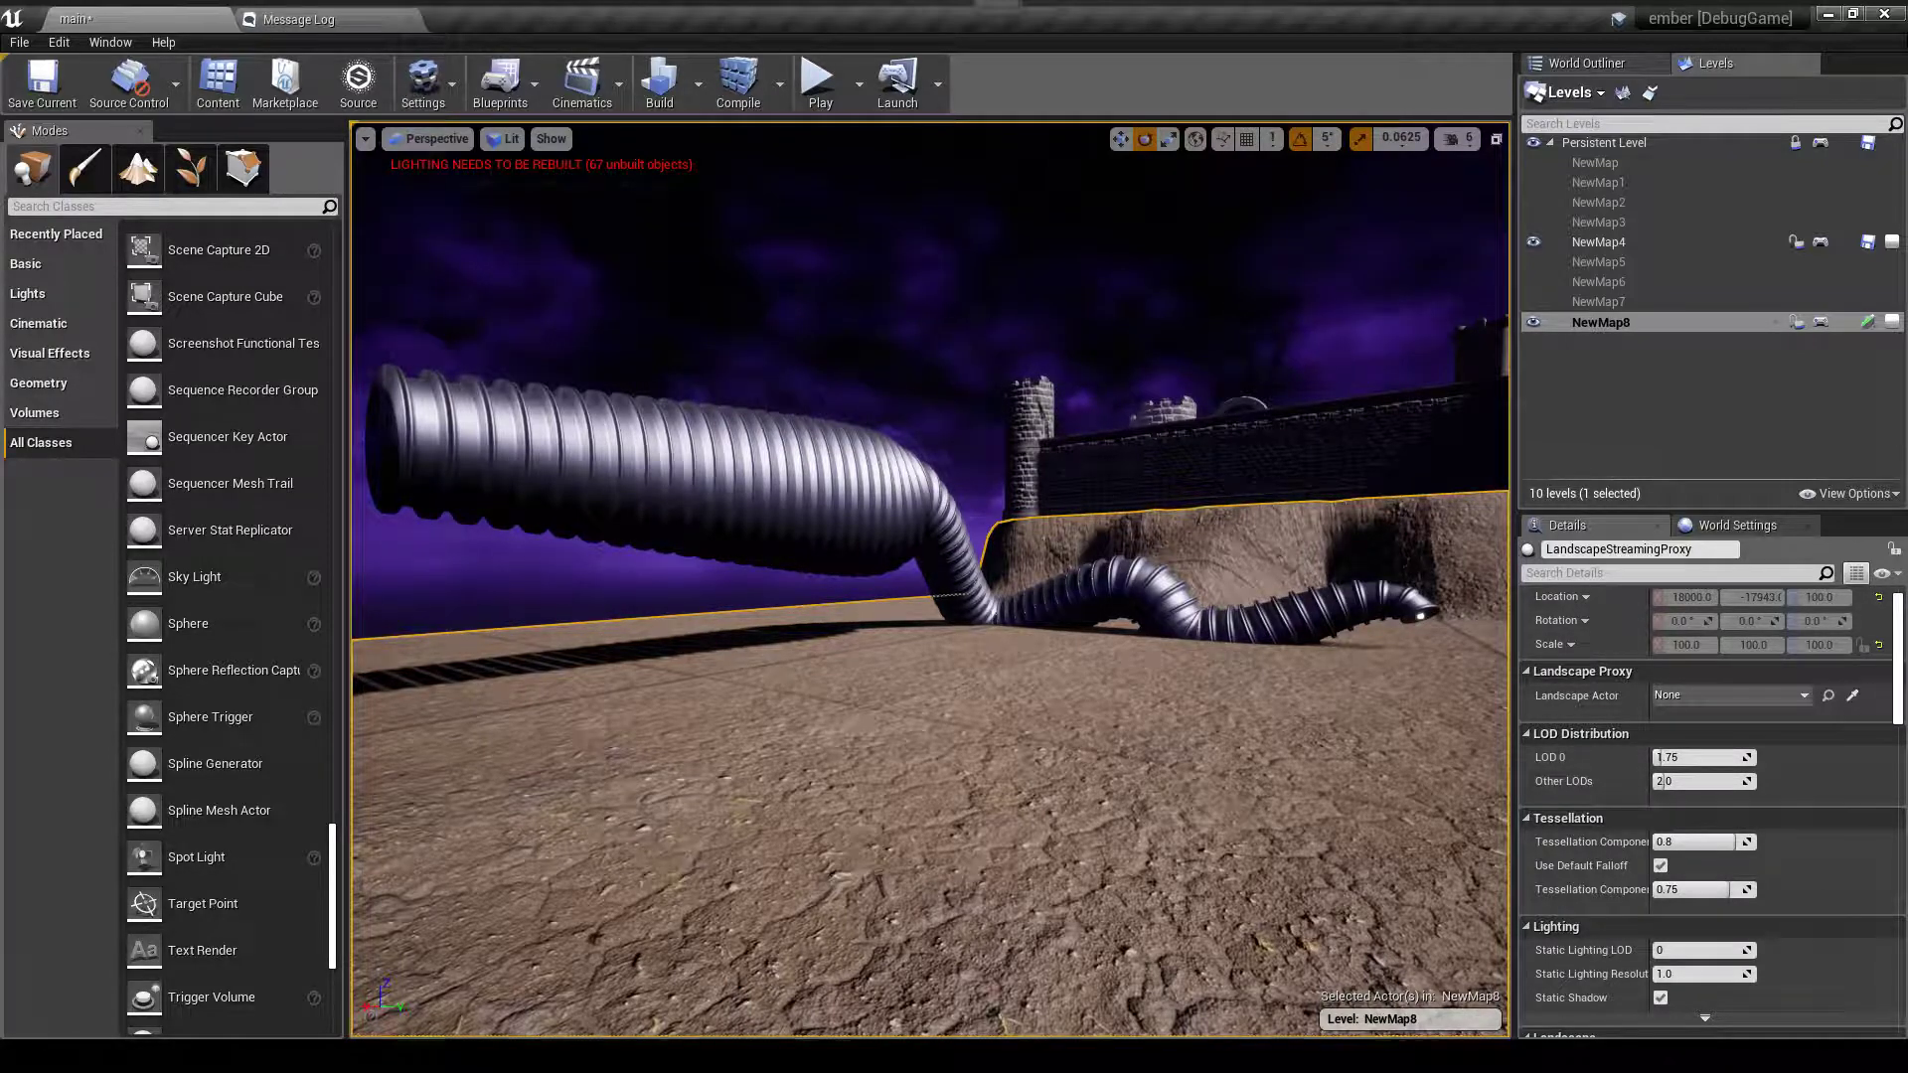
key("s")
right_click_drag(847, 397, 855, 398)
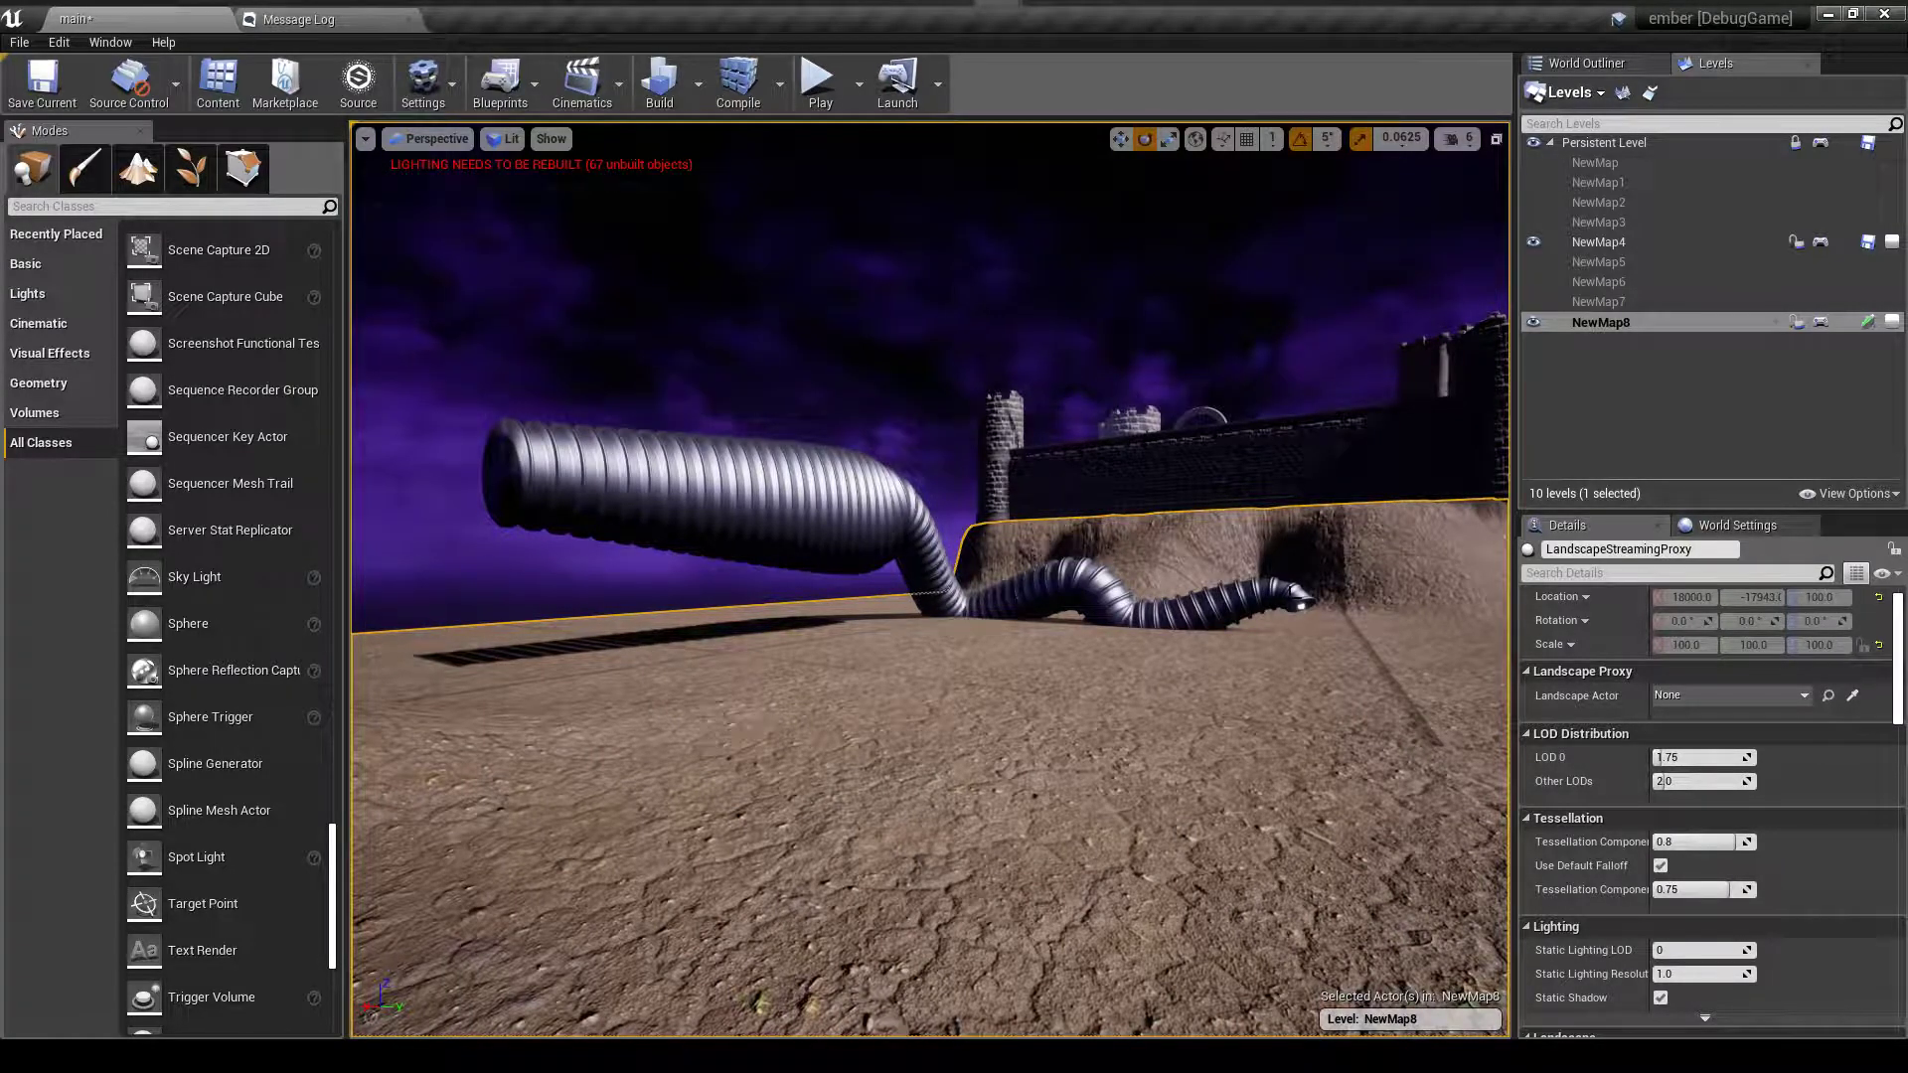
- Select the curved brick spline wall in the castle grounds and rotate its end spline point to turn the wall's end
right_click_drag(1198, 577, 1500, 644)
key("w")
key("e")
key("w")
key("s")
key("w")
key("w")
left_click(1397, 644)
key("s")
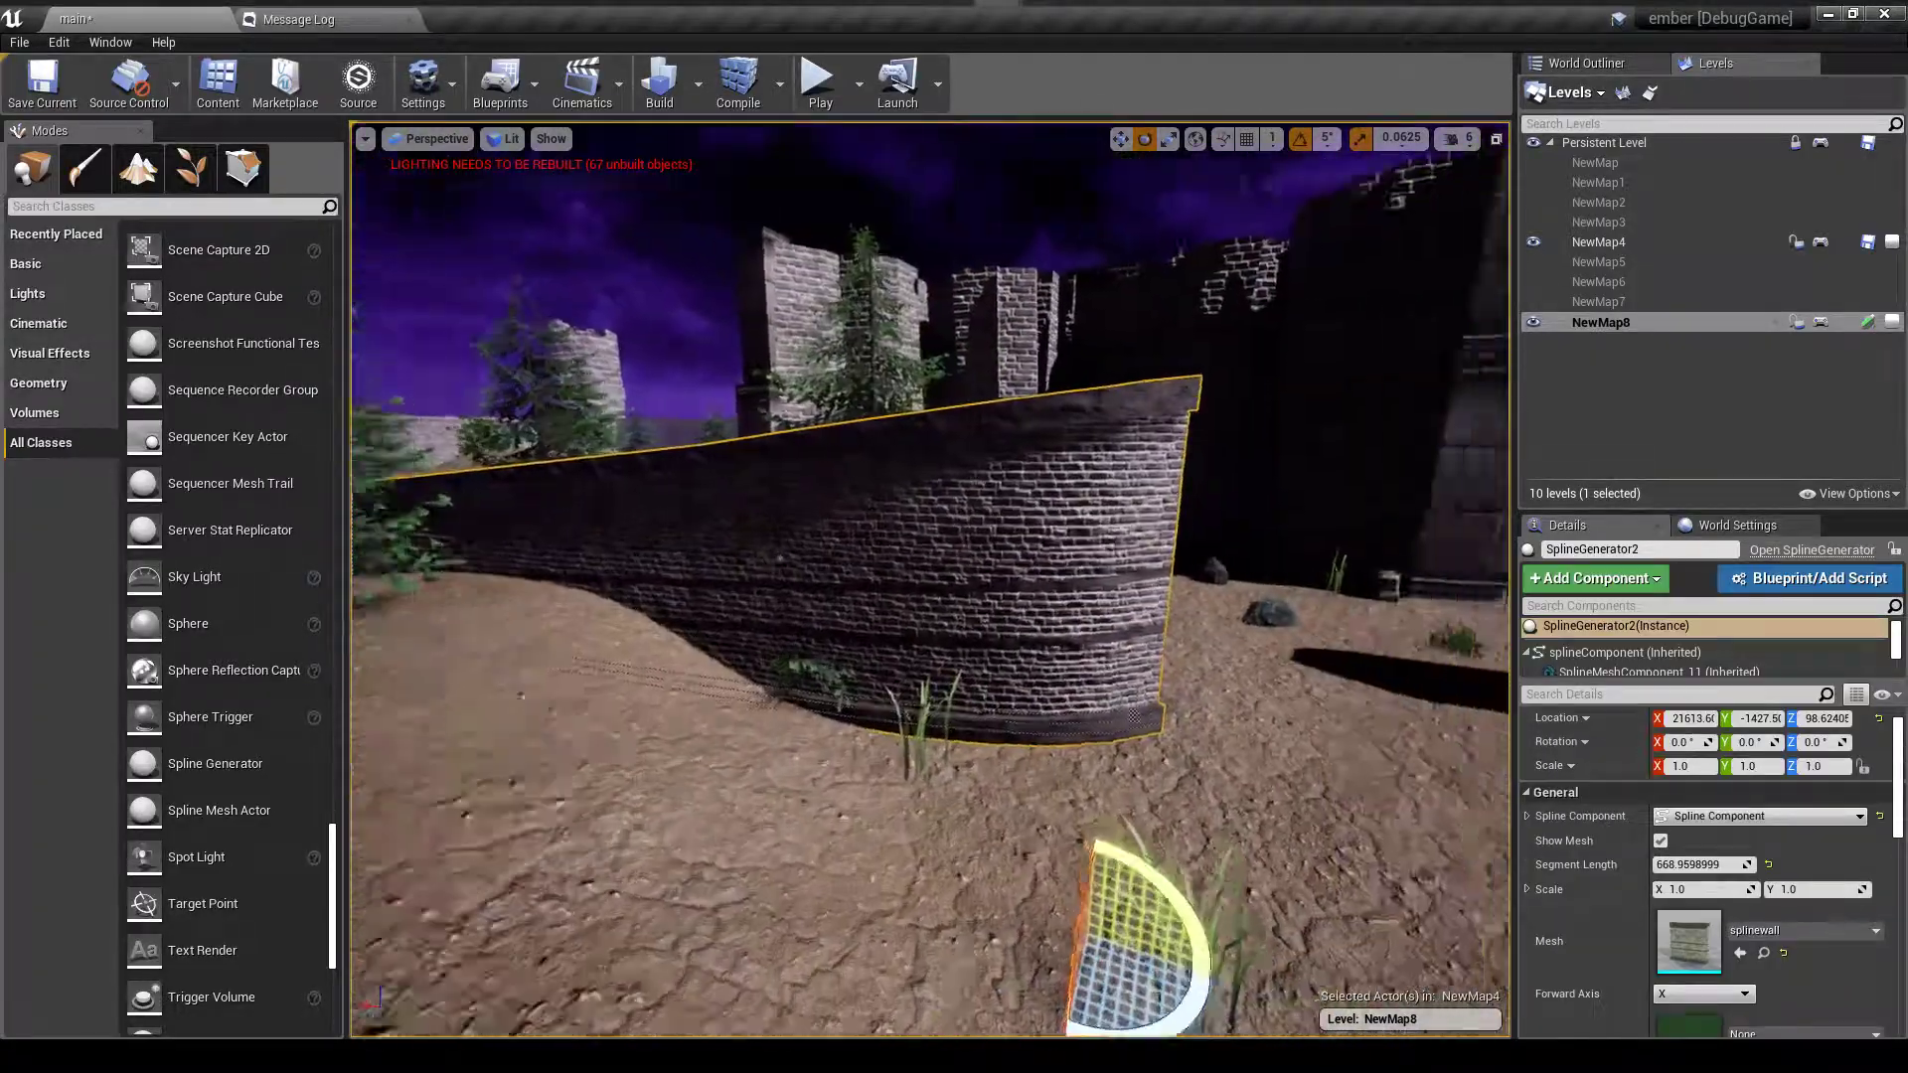
key("w")
right_click_drag(1253, 636, 1193, 638)
key("s")
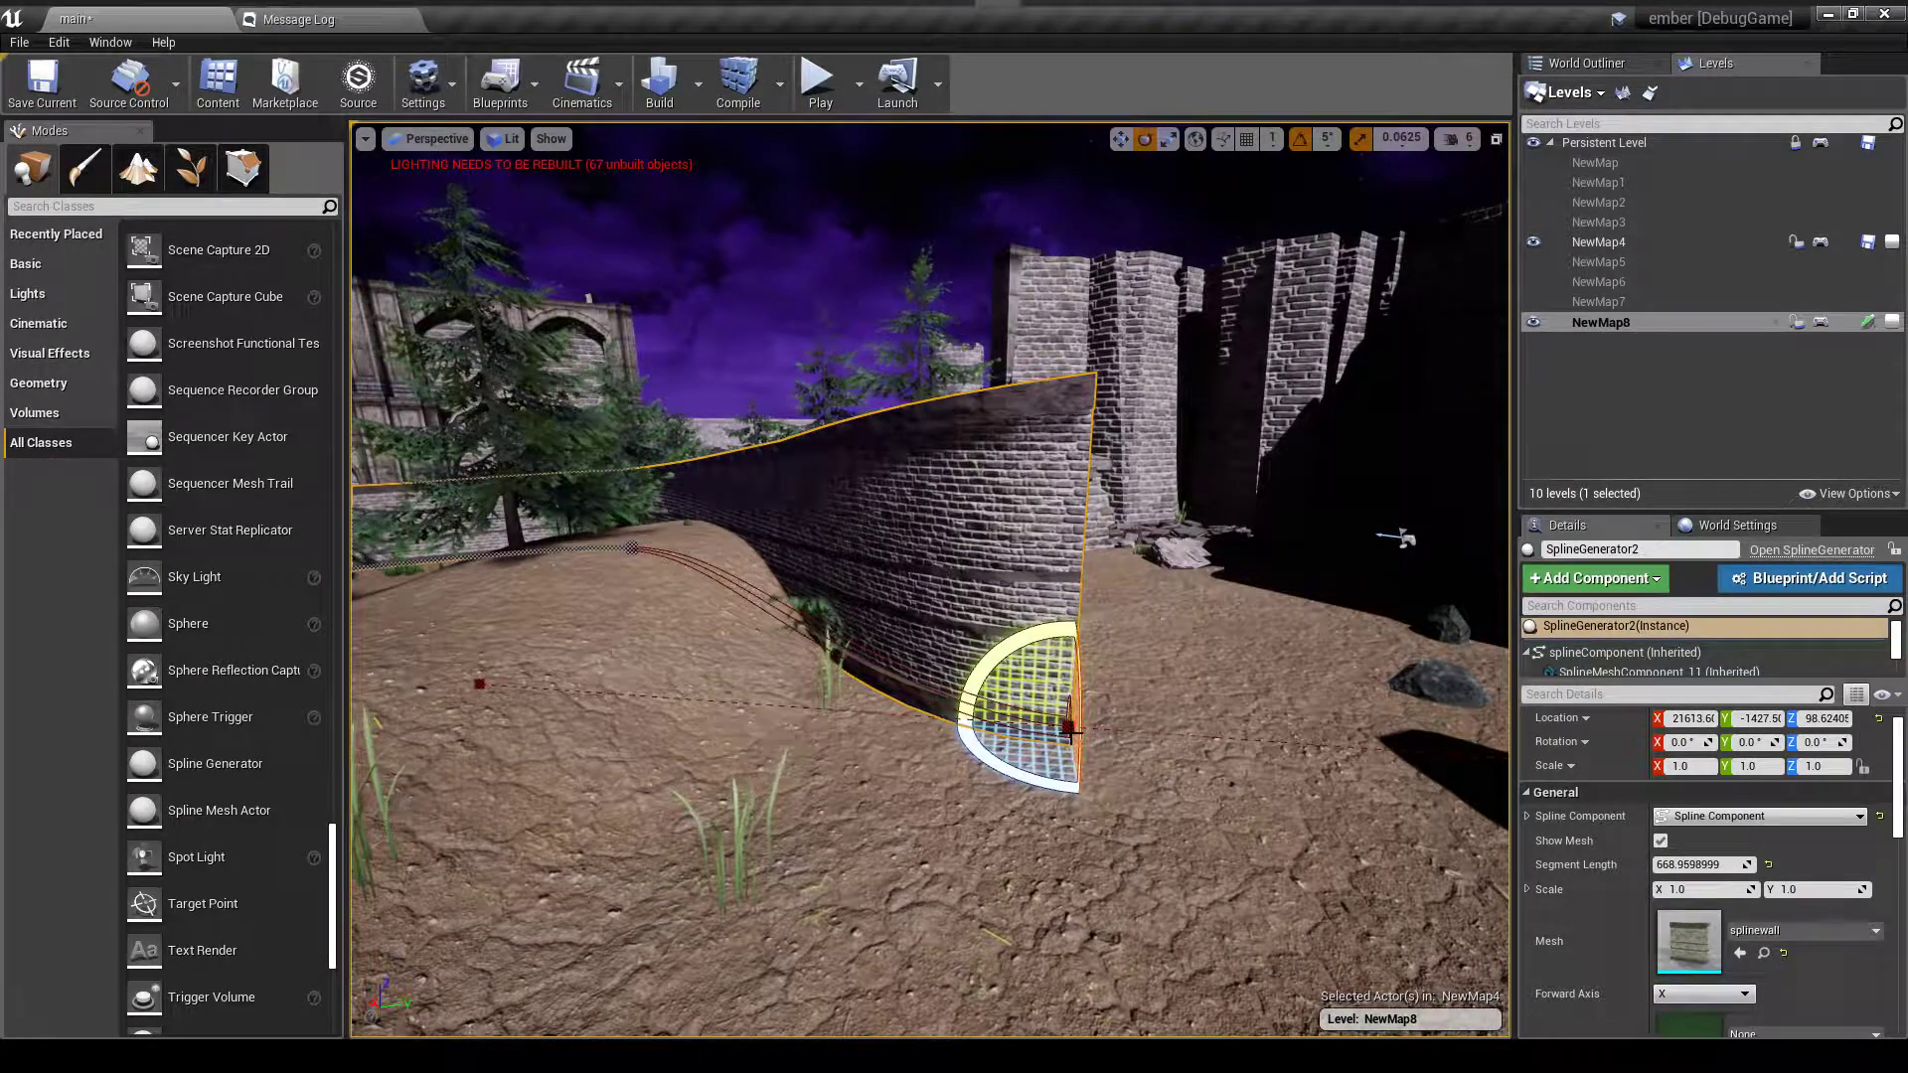
mouse_move(1058, 785)
left_mouse_down()
mouse_move(1079, 790)
mouse_move(1061, 777)
left_mouse_up()
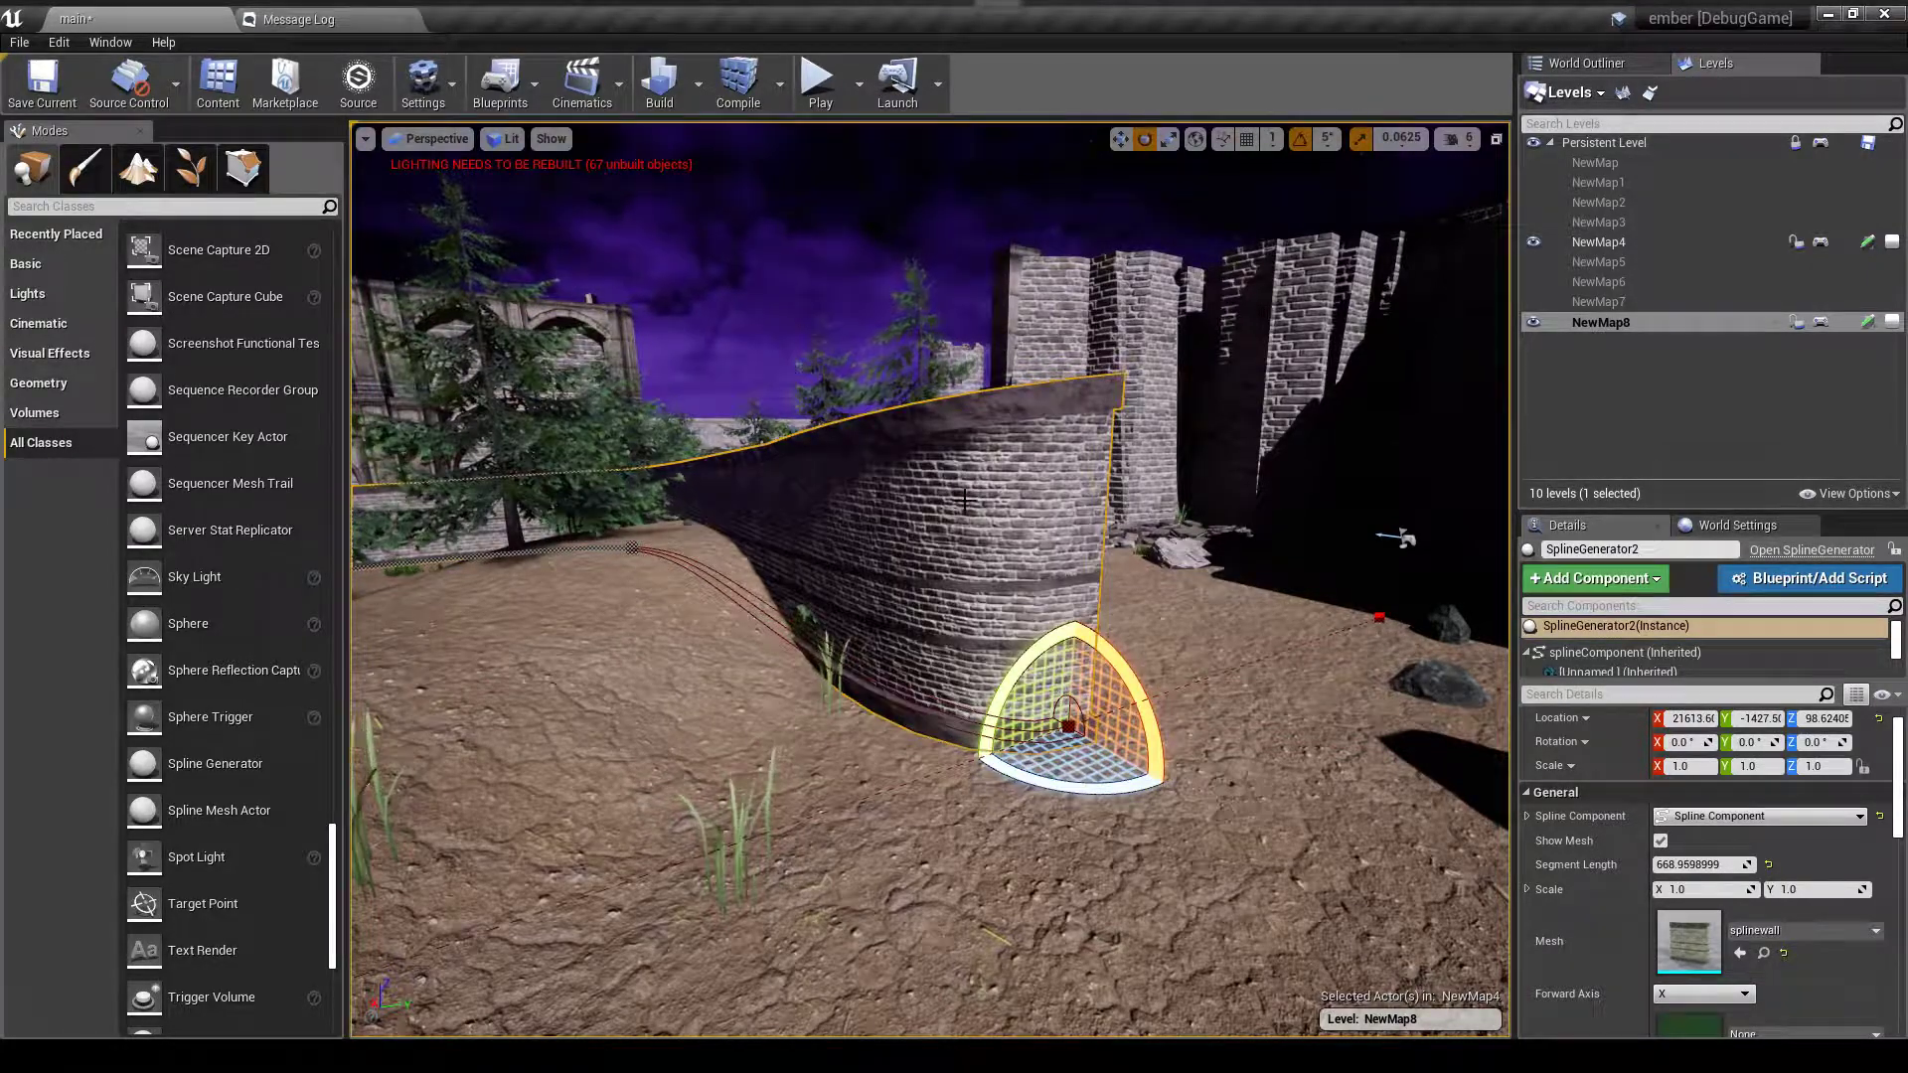
- Examine the large ribbed pipe lying in the castle grounds, from its open end along its length
left_click_drag(964, 500, 864, 850)
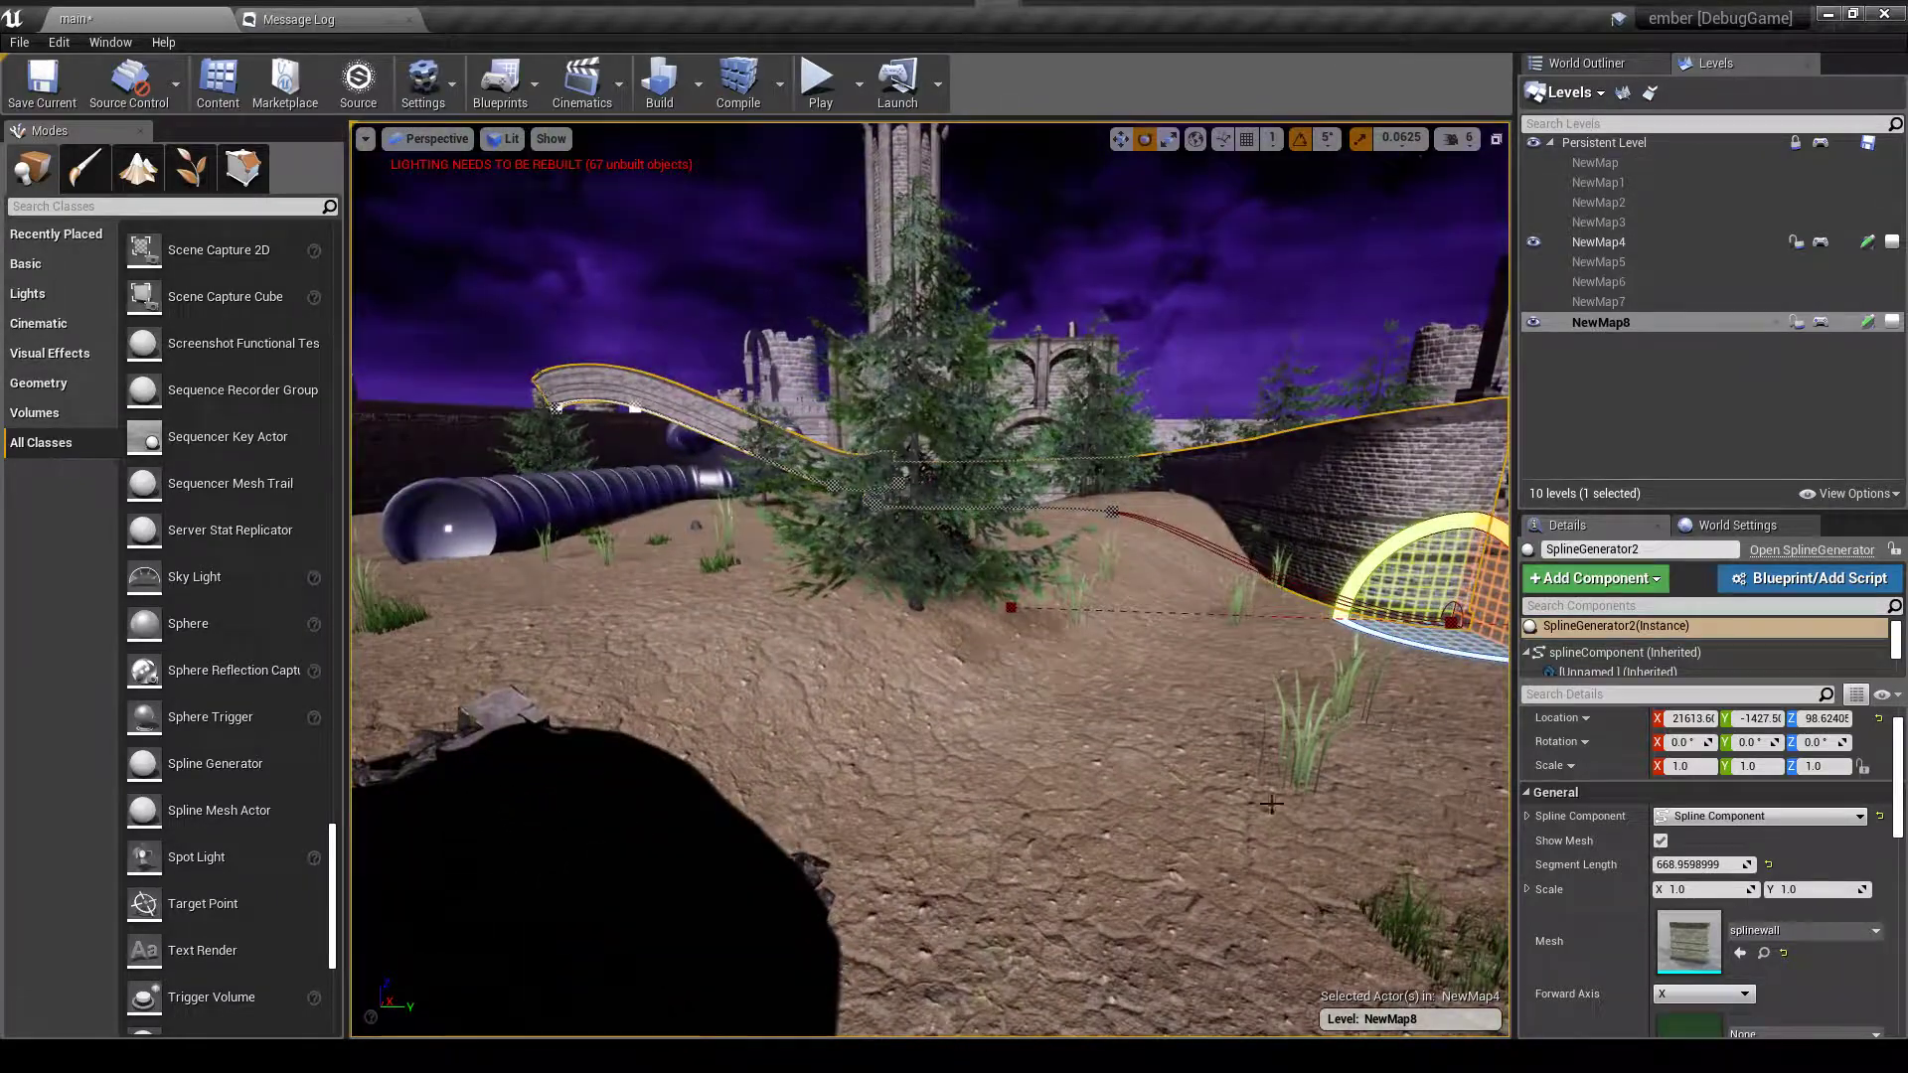
left_click_drag(1416, 895, 1456, 715)
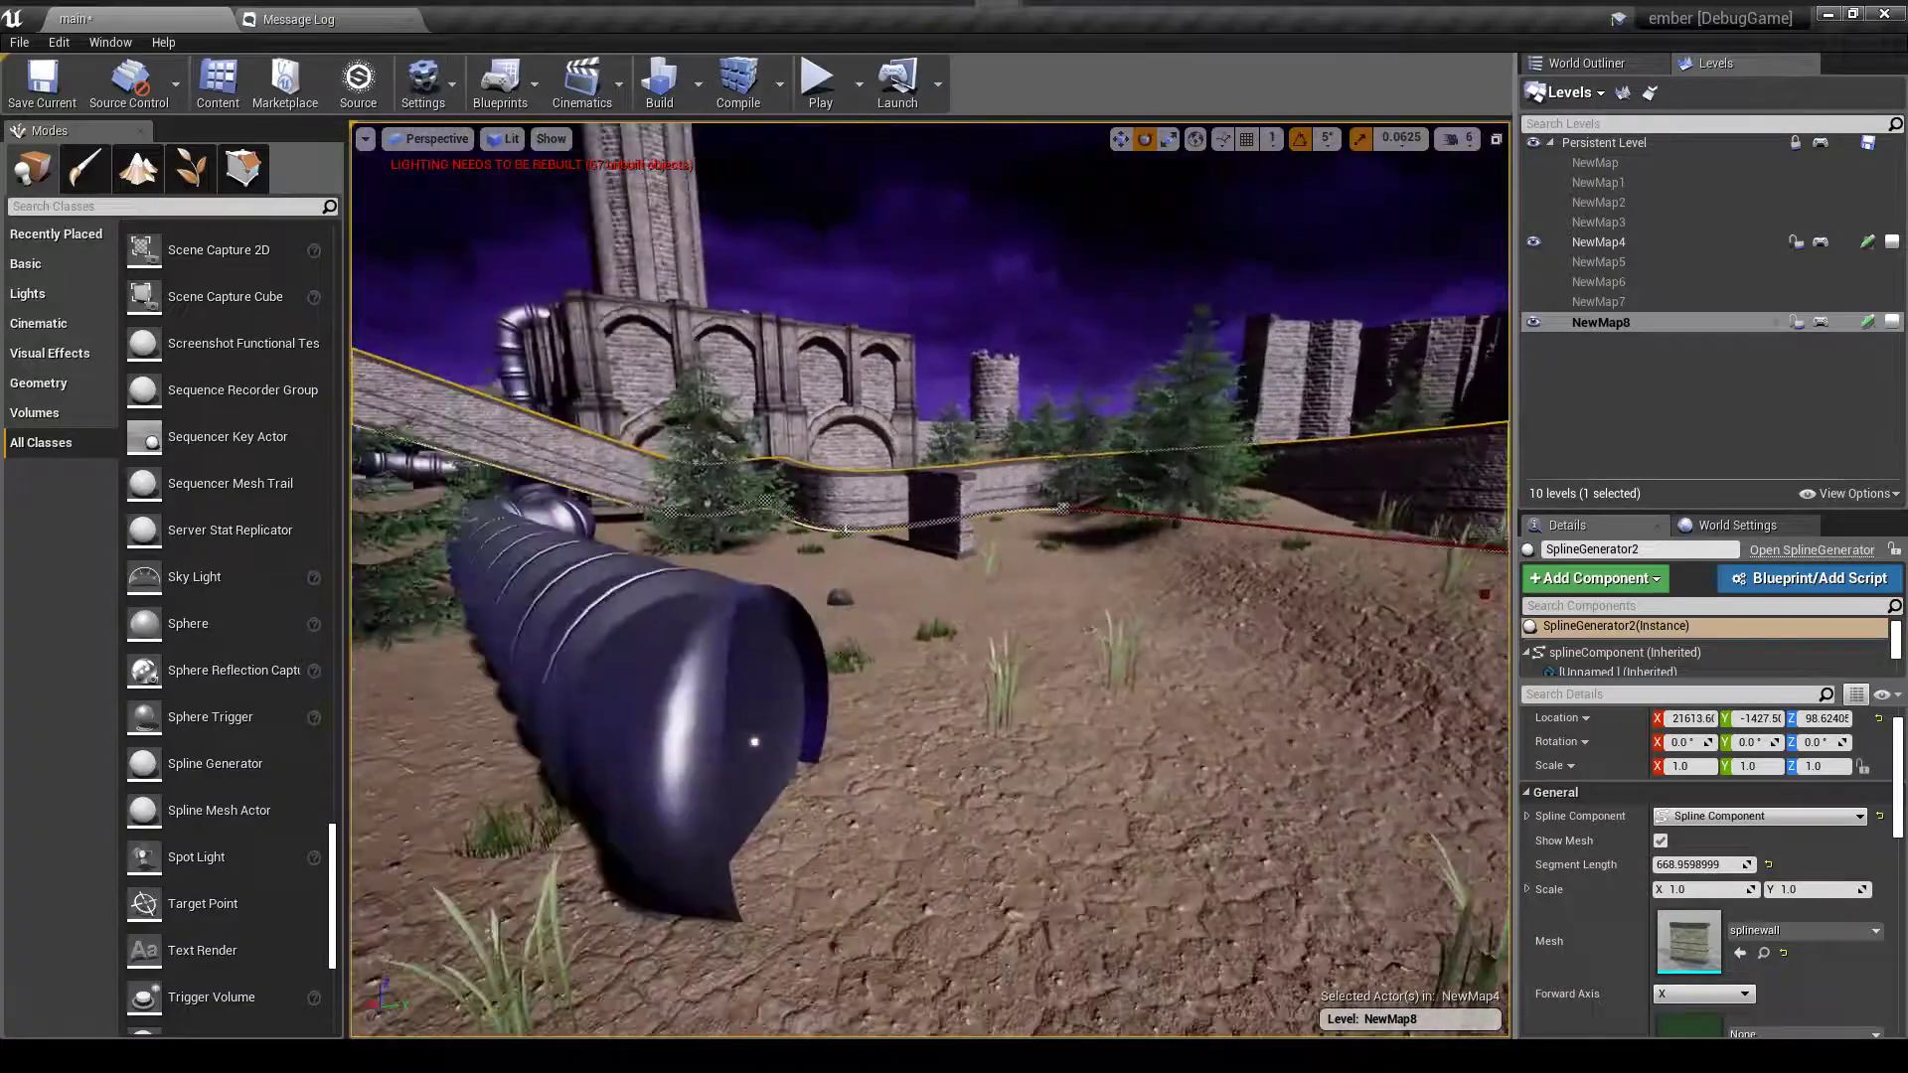
left_click_drag(1217, 696, 1244, 796)
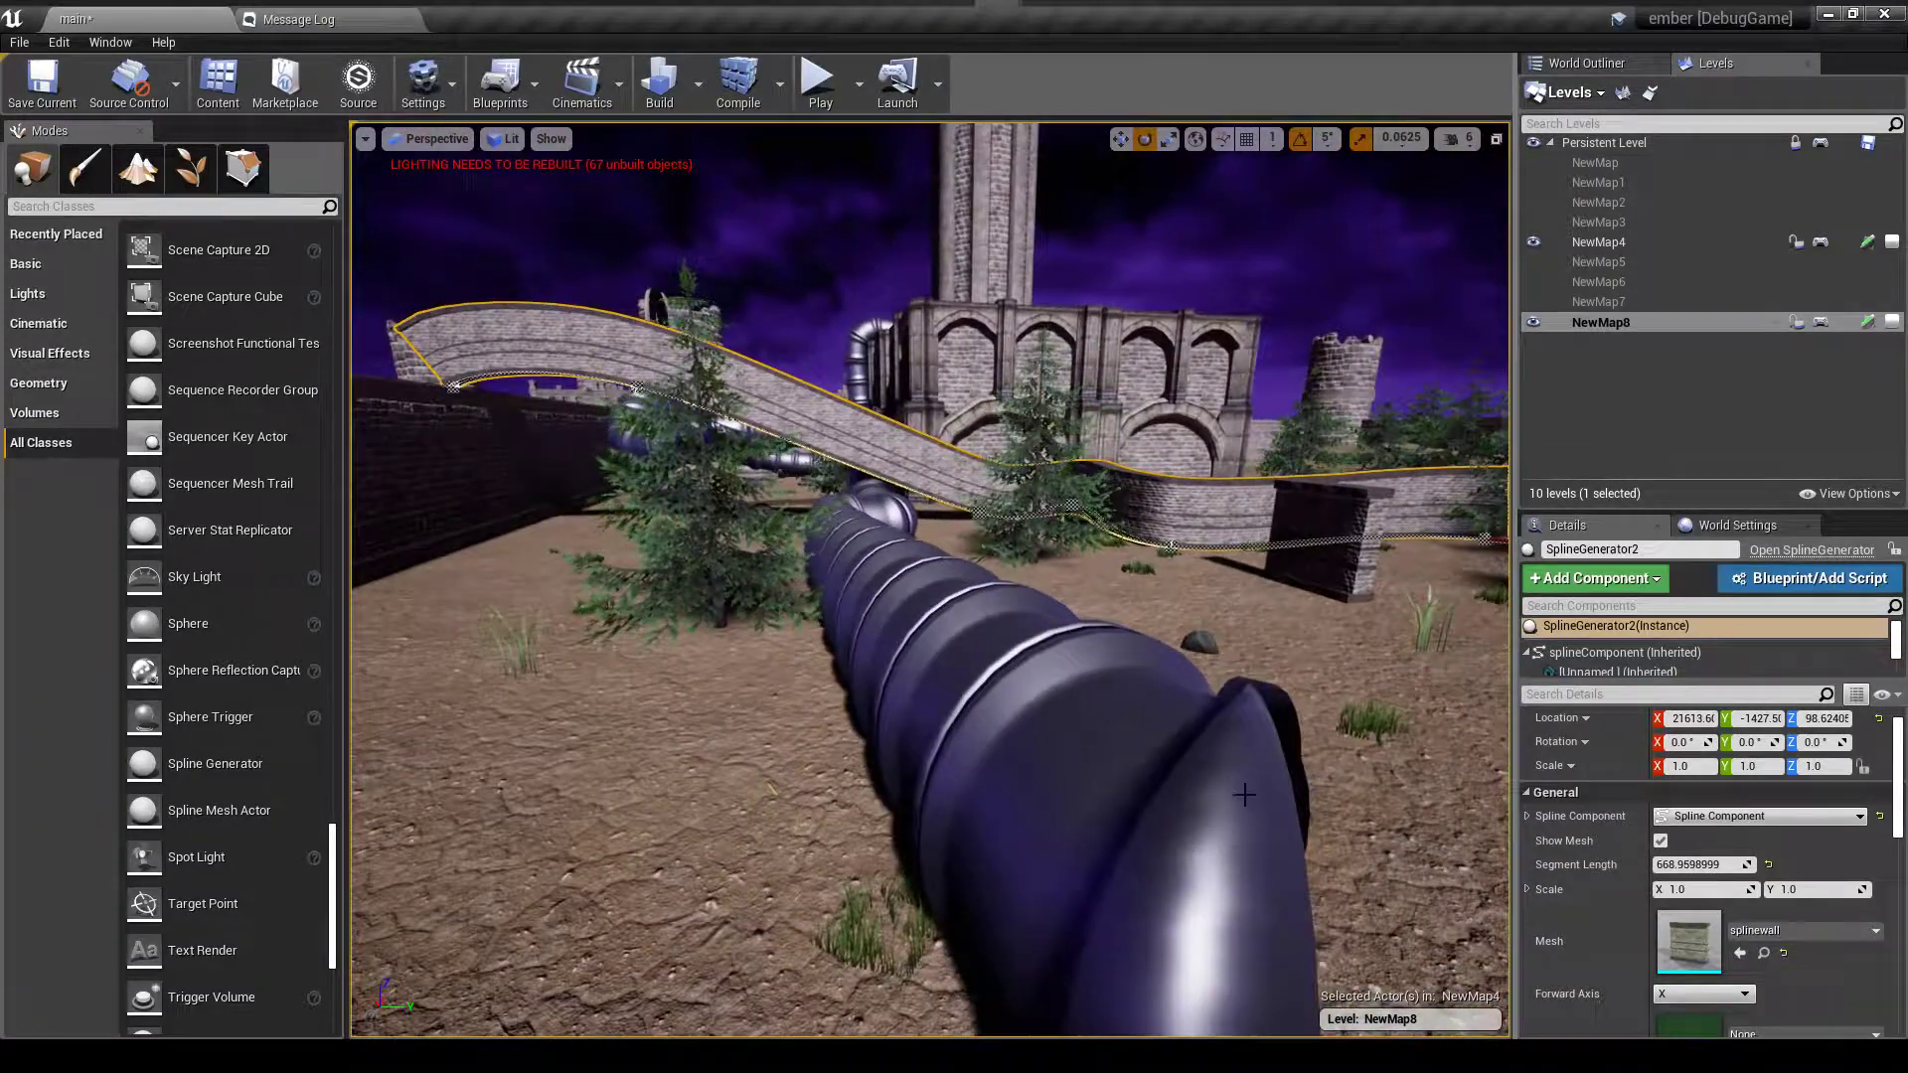